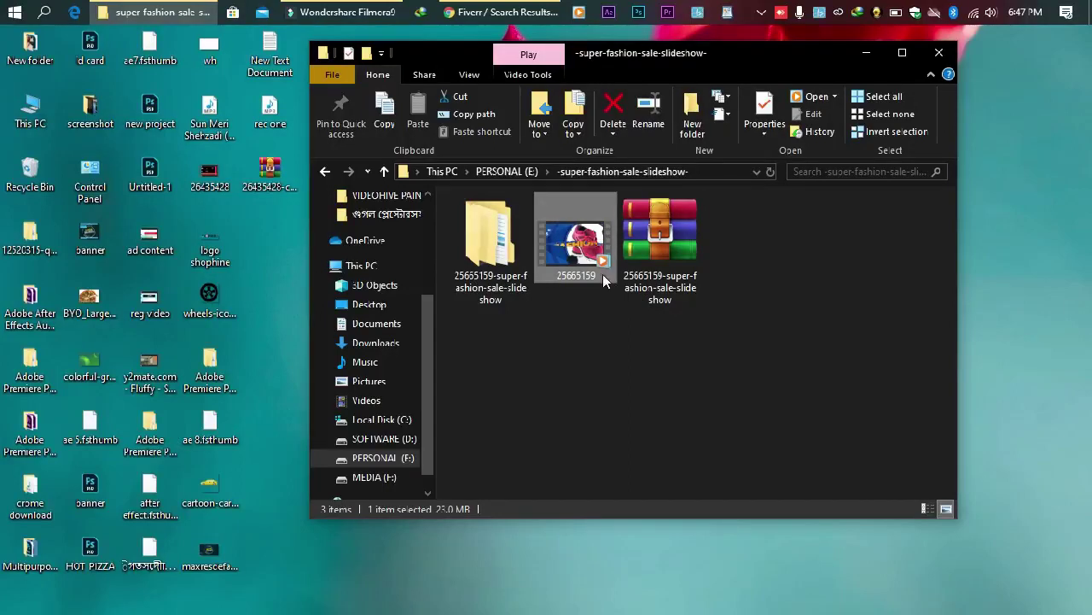
- Open the Super Sale Slideshow project from the Super Fashion Sale Slideshow folder inside 25665159-super-fashion-sale-slideshow in After Effects
{"action": "left_click", "coordinate": [498, 237]}
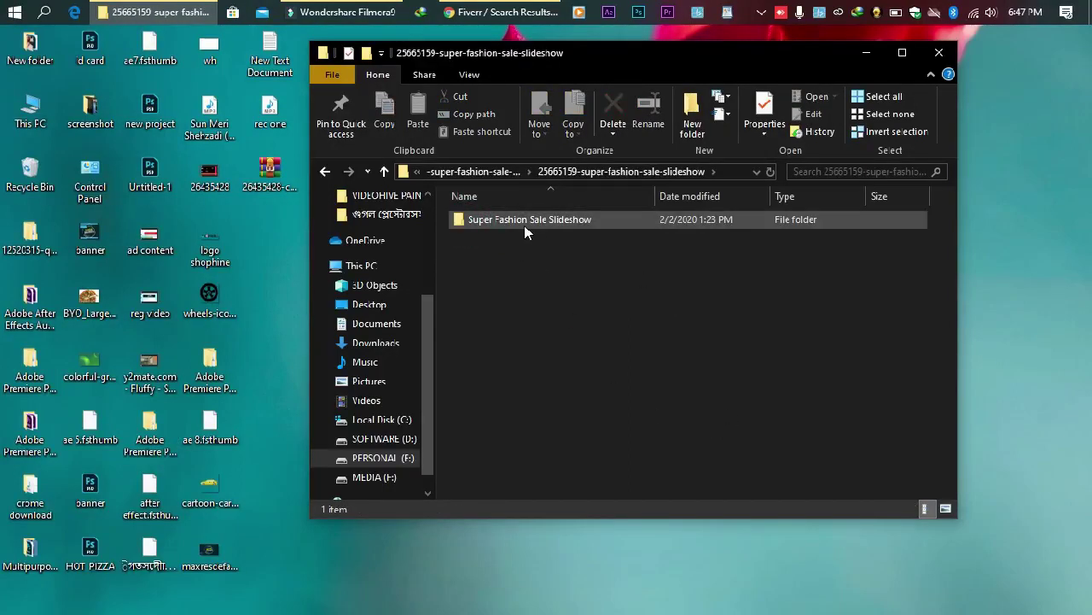
{"action": "double_click", "coordinate": [521, 219]}
{"action": "double_click", "coordinate": [519, 275]}
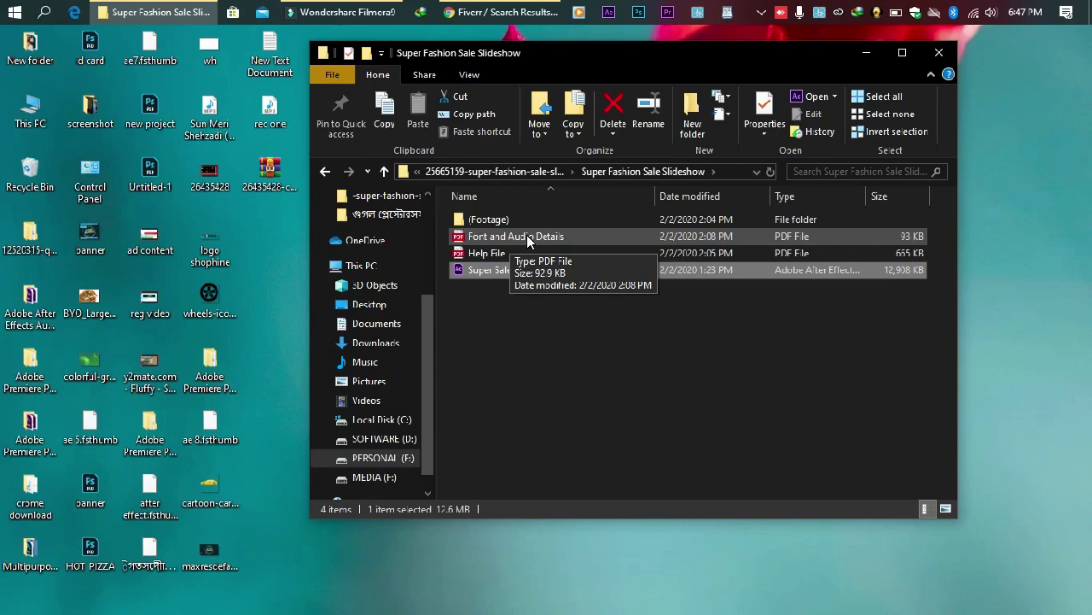
- Read the Font and Audio Details PDF for the project's features, audio link and font links, and close it
{"action": "left_click", "coordinate": [527, 235]}
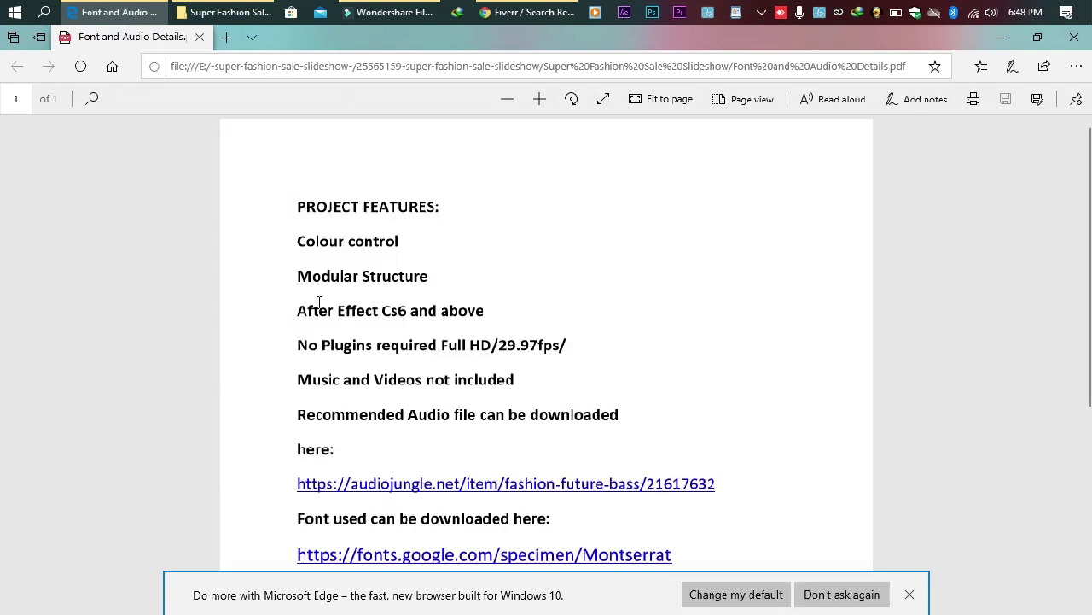
{"action": "scroll", "coordinate": [382, 383], "scroll_direction": "down", "scroll_amount": 3}
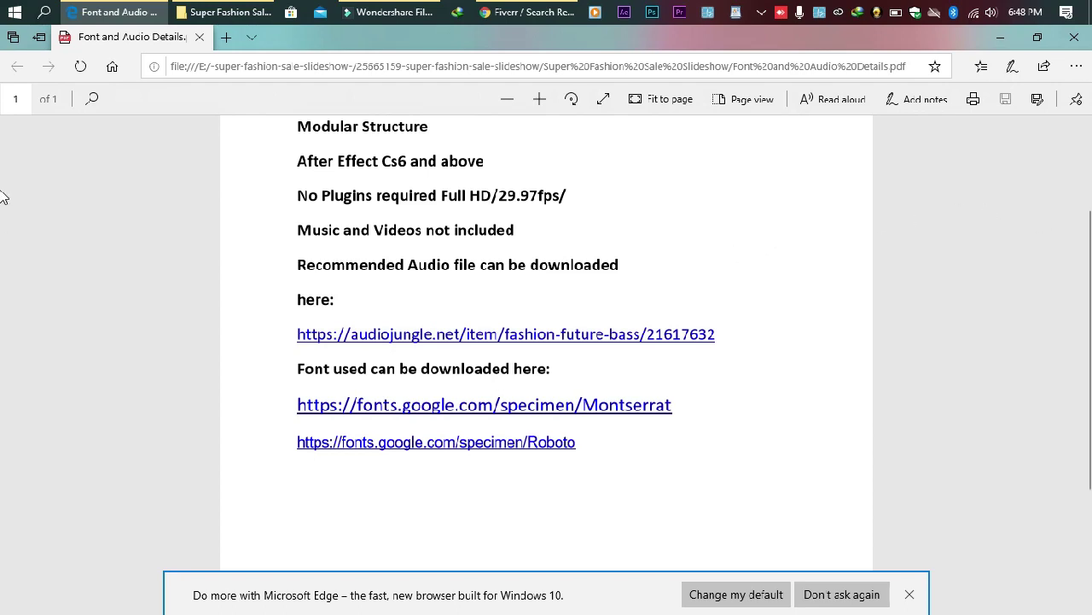
{"action": "left_click", "coordinate": [1072, 41]}
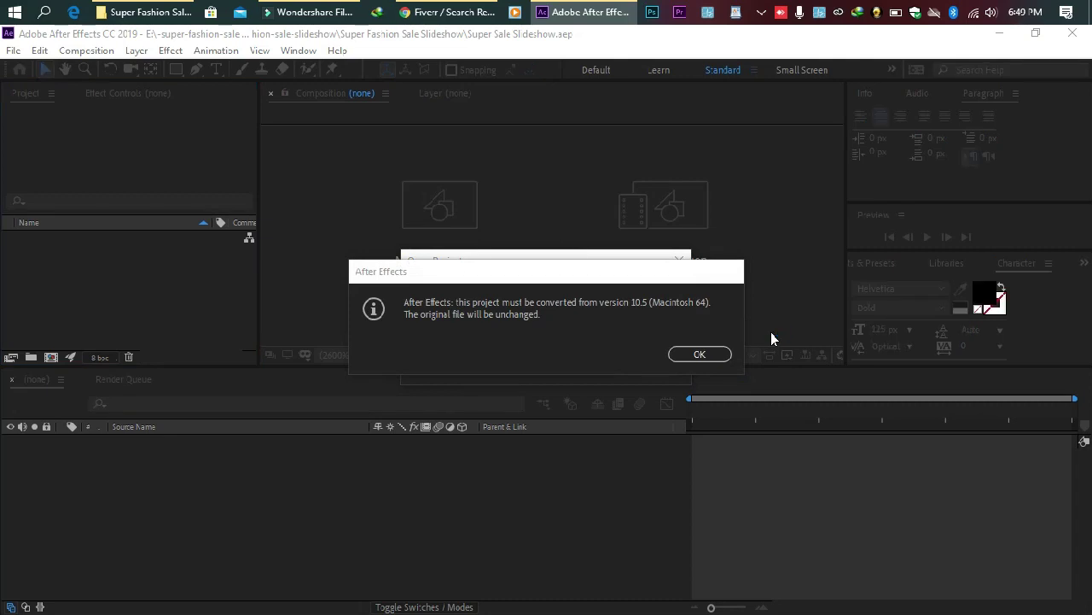
- Accept converting the older-version project and dismiss the Resolve Fonts dialog without syncing any fonts
{"action": "left_click", "coordinate": [697, 357]}
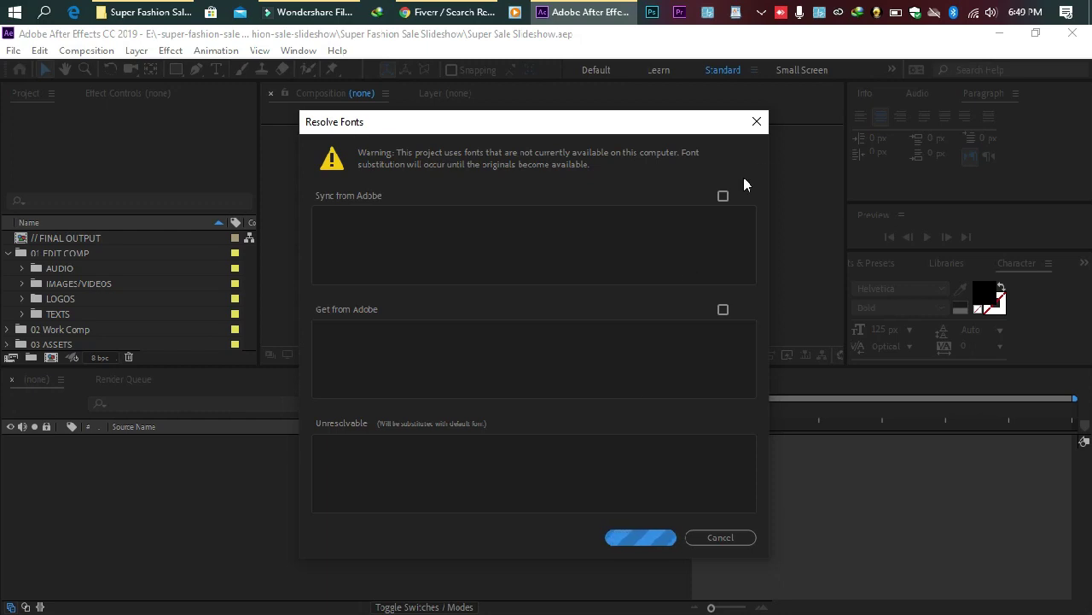
{"action": "left_click", "coordinate": [756, 121]}
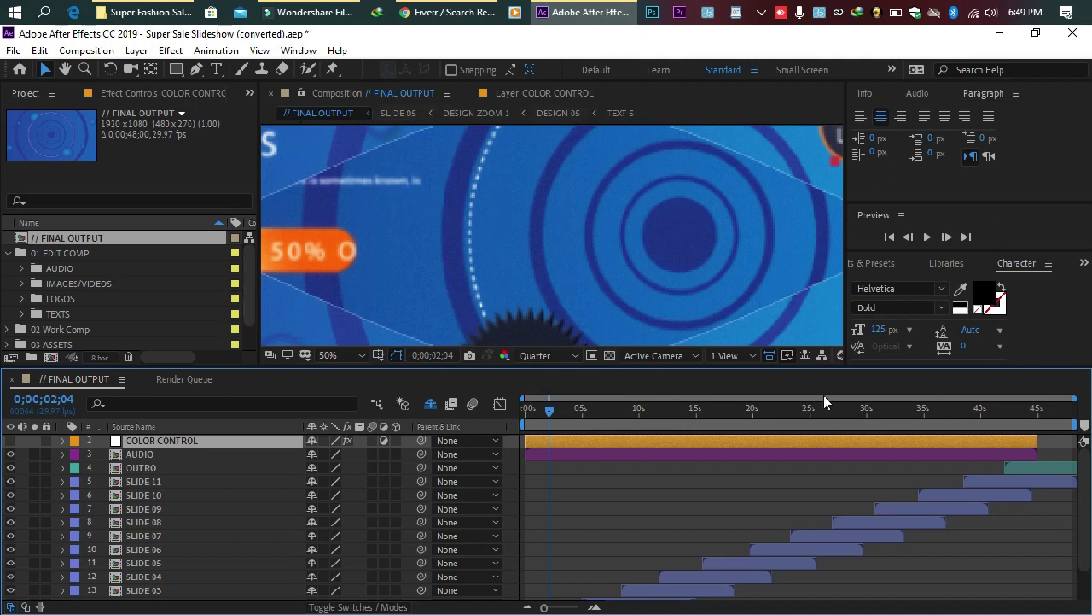
- Fit the // FINAL OUTPUT composition in the viewer and keep its preview resolution at Quarter
{"action": "left_click", "coordinate": [340, 354]}
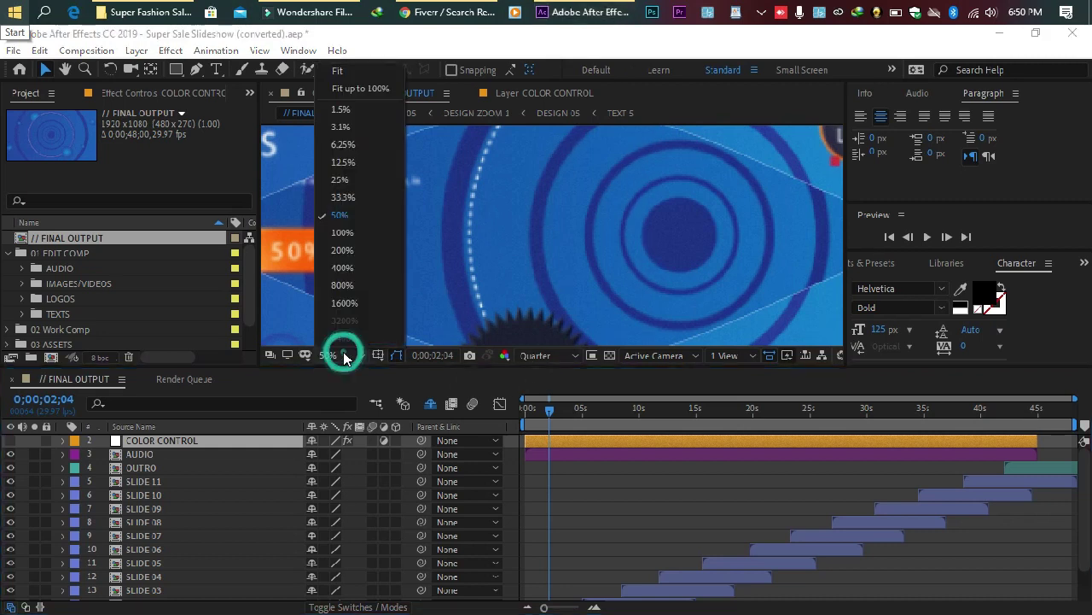
{"action": "left_click", "coordinate": [339, 72]}
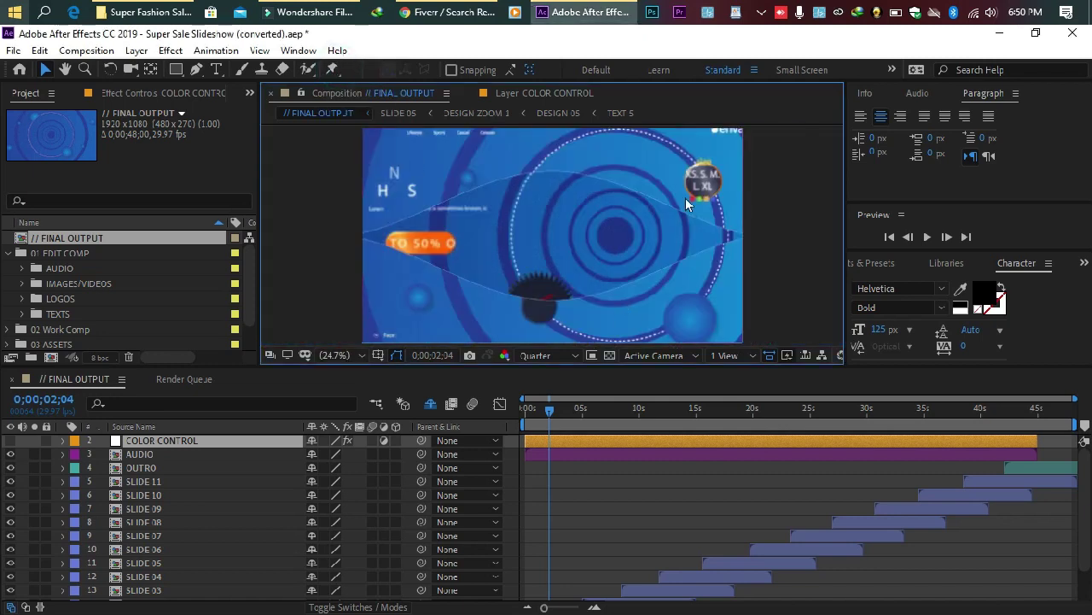
{"action": "left_click", "coordinate": [547, 355]}
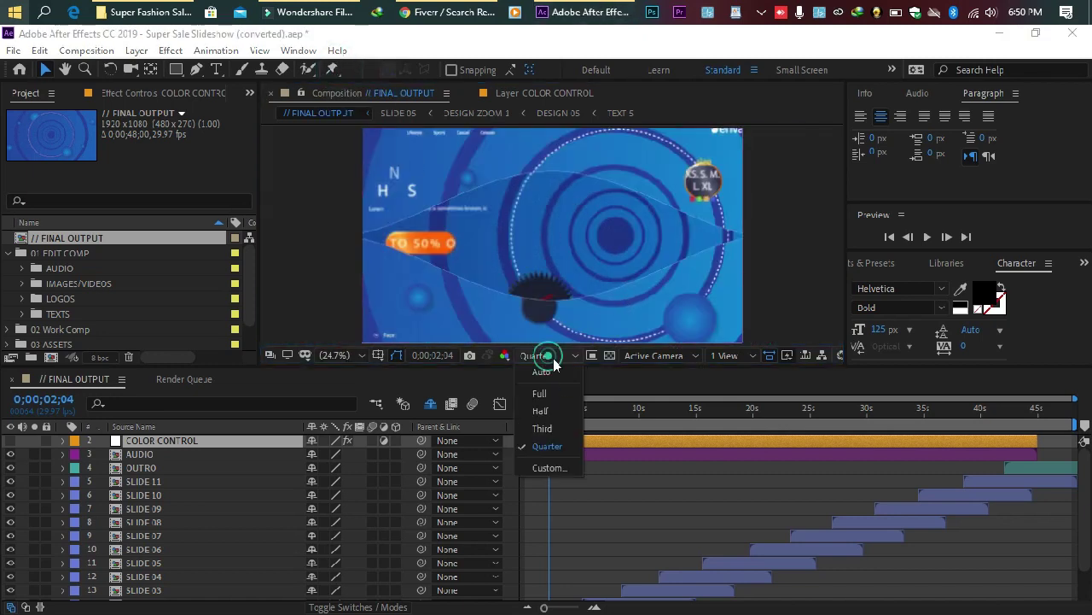
{"action": "left_click", "coordinate": [549, 449]}
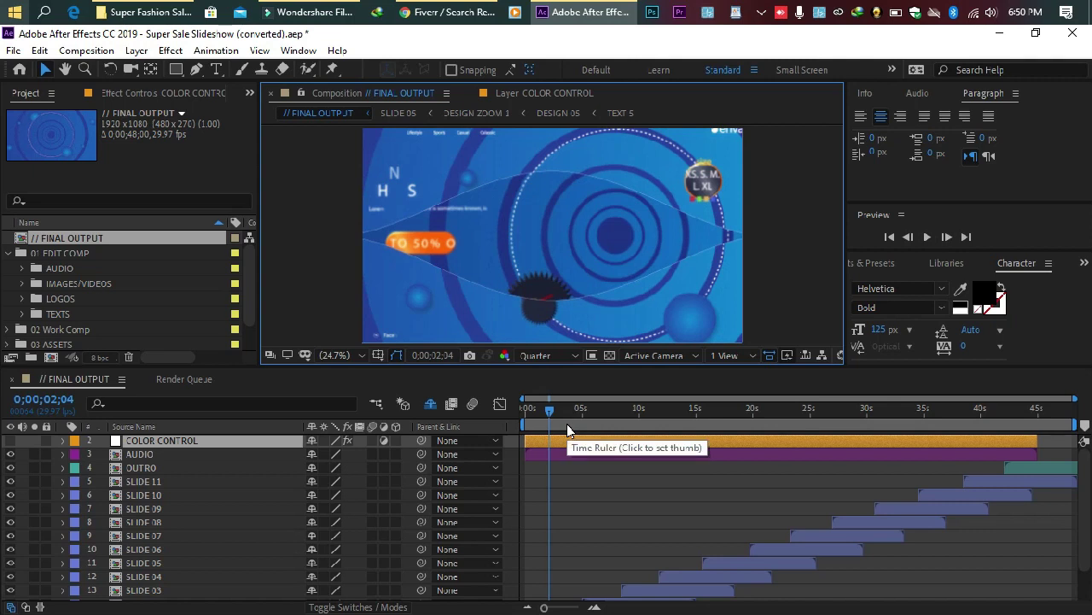
{"action": "left_click", "coordinate": [547, 356]}
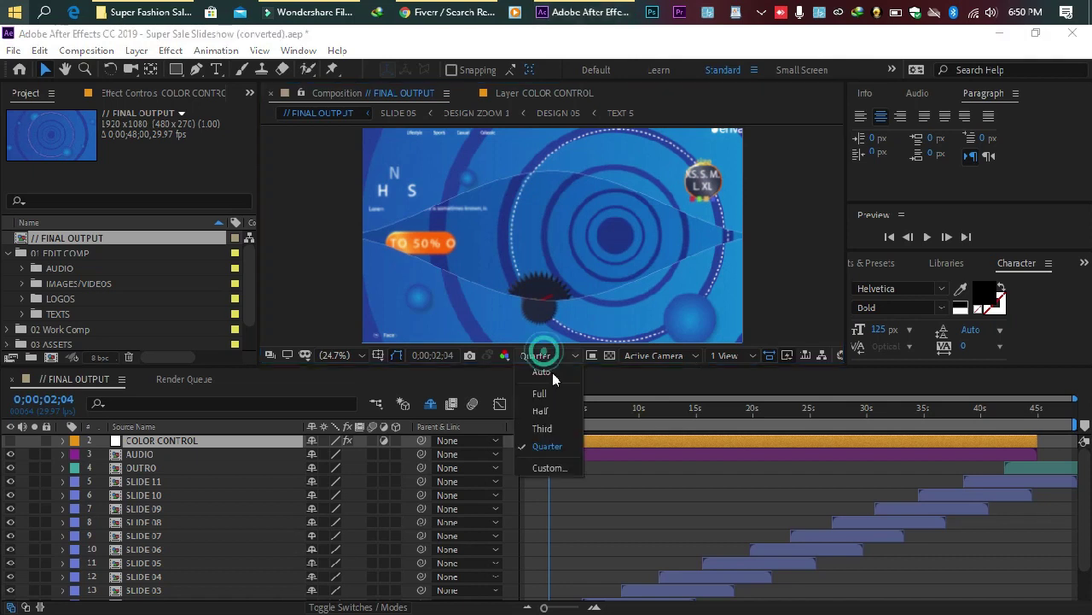
{"action": "left_click", "coordinate": [547, 449]}
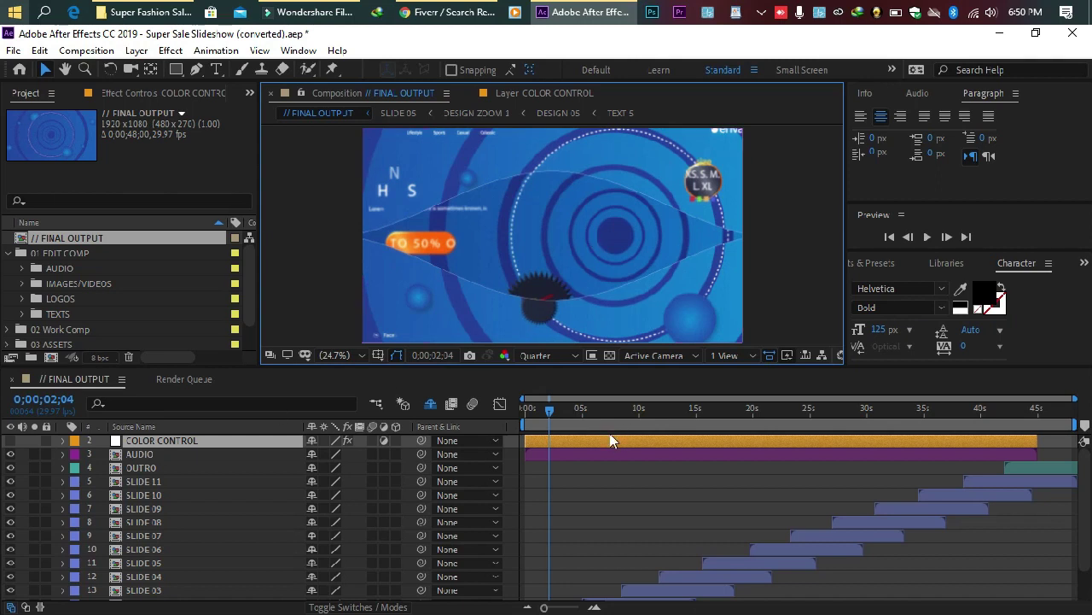
- Review the slide layers down to INTRO and move the current time to 0;00;03;01 to view SLIDE 01
{"action": "scroll", "coordinate": [605, 445], "scroll_direction": "down", "scroll_amount": 3}
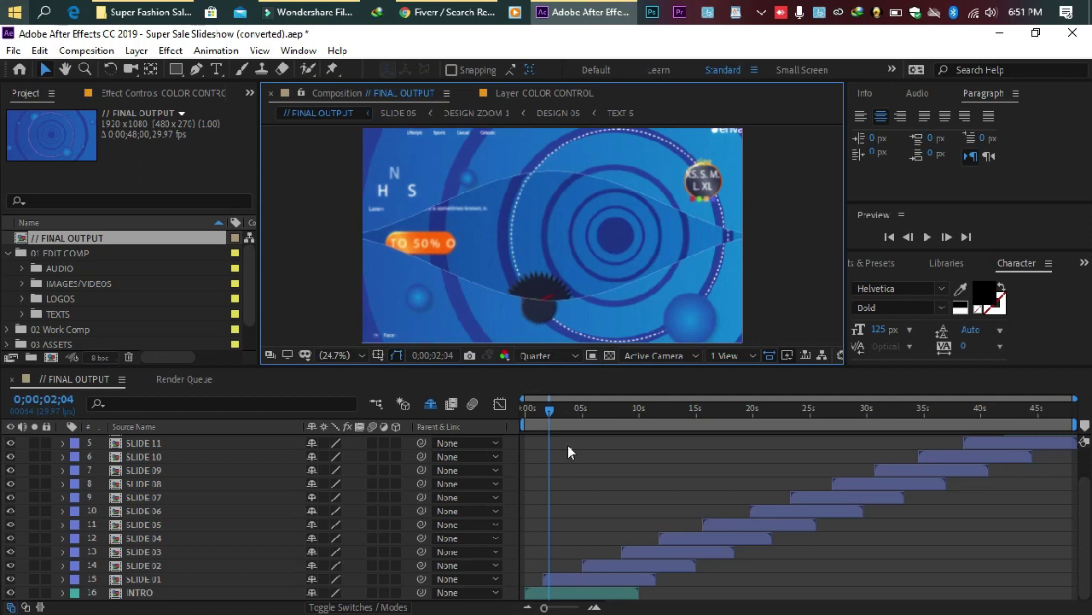
{"action": "left_click", "coordinate": [563, 410]}
{"action": "left_click", "coordinate": [552, 414]}
{"action": "mouse_move", "coordinate": [552, 413]}
{"action": "left_mouse_down"}
{"action": "mouse_move", "coordinate": [549, 403]}
{"action": "mouse_move", "coordinate": [560, 408]}
{"action": "left_mouse_up"}
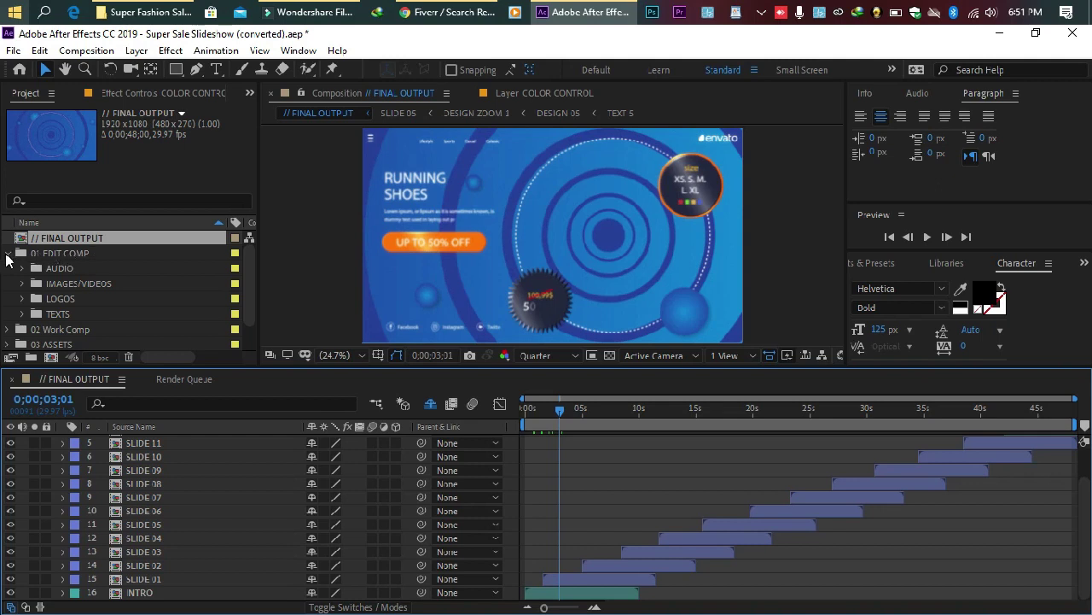
- Collapse the 01 EDIT COMP folder and examine the contents of the Solids and 03 ASSETS folders, closing both again
{"action": "double_click", "coordinate": [88, 255]}
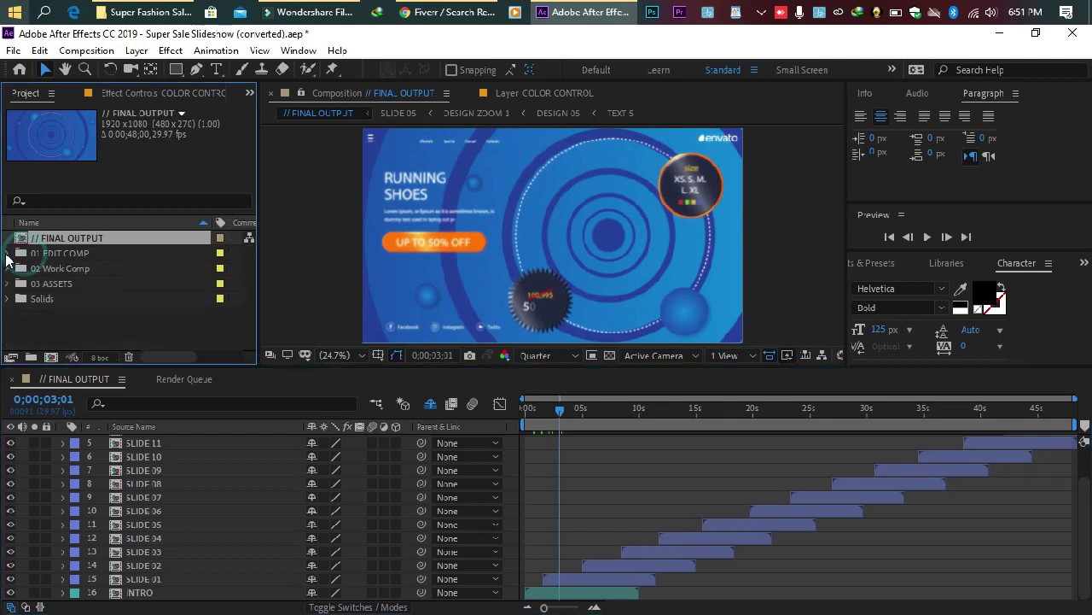
{"action": "left_click", "coordinate": [73, 269]}
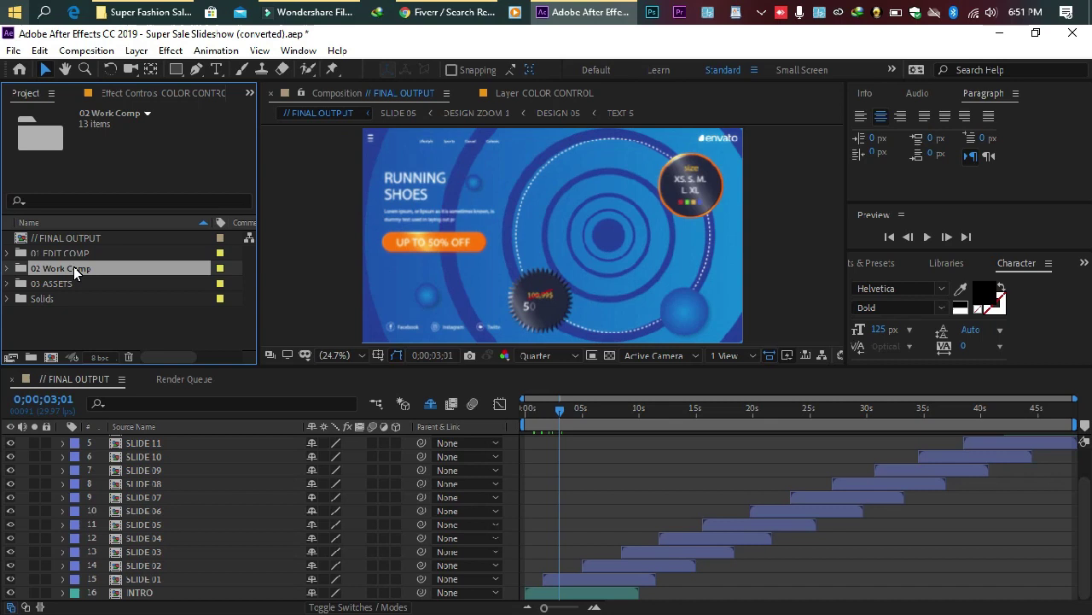
{"action": "left_click", "coordinate": [55, 285]}
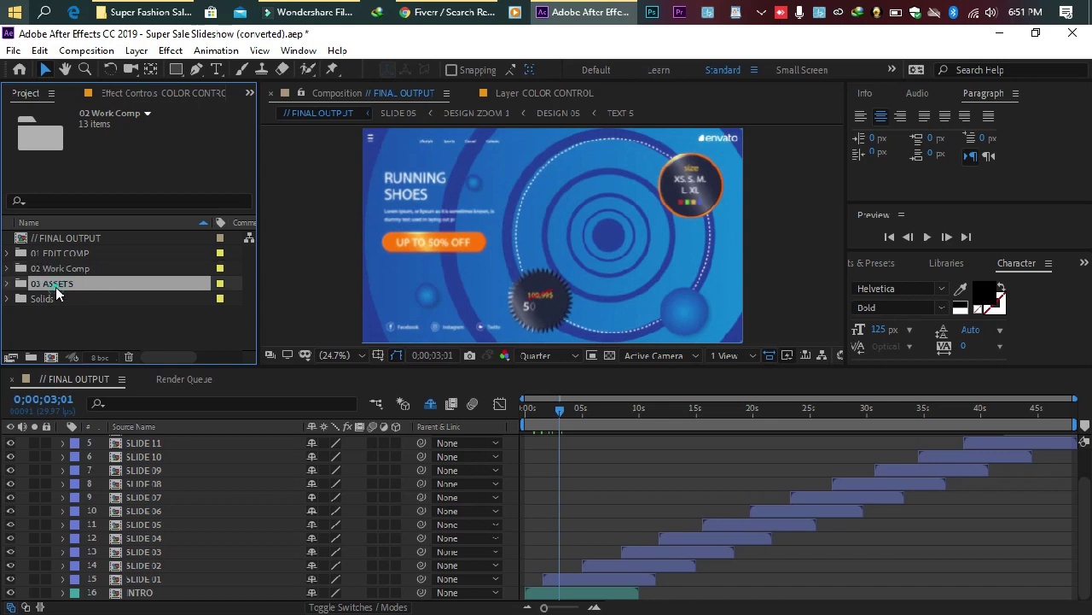
{"action": "left_click", "coordinate": [46, 300]}
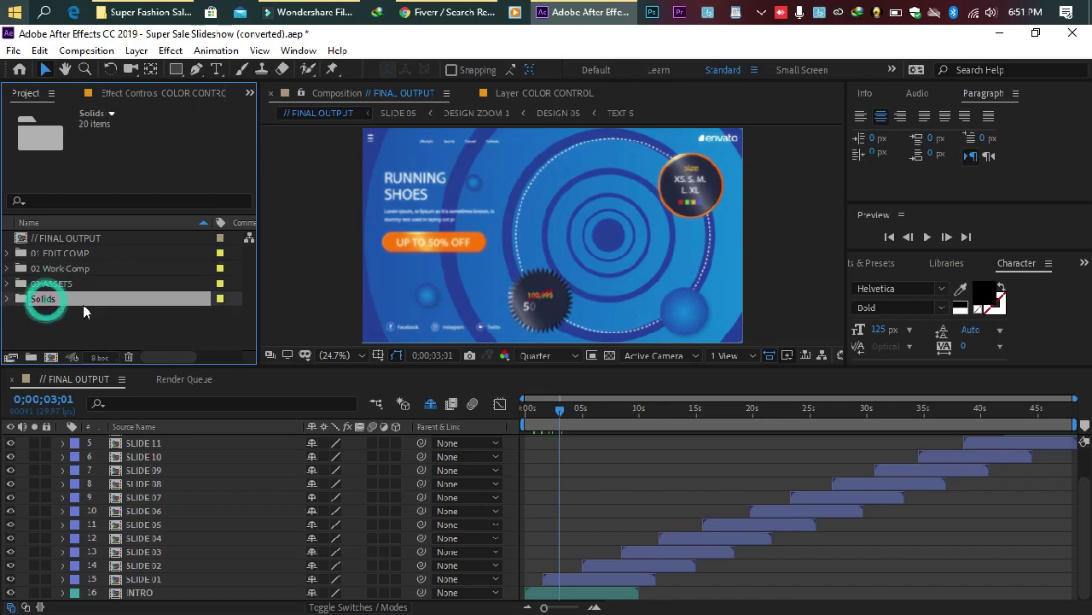
{"action": "left_click", "coordinate": [8, 298]}
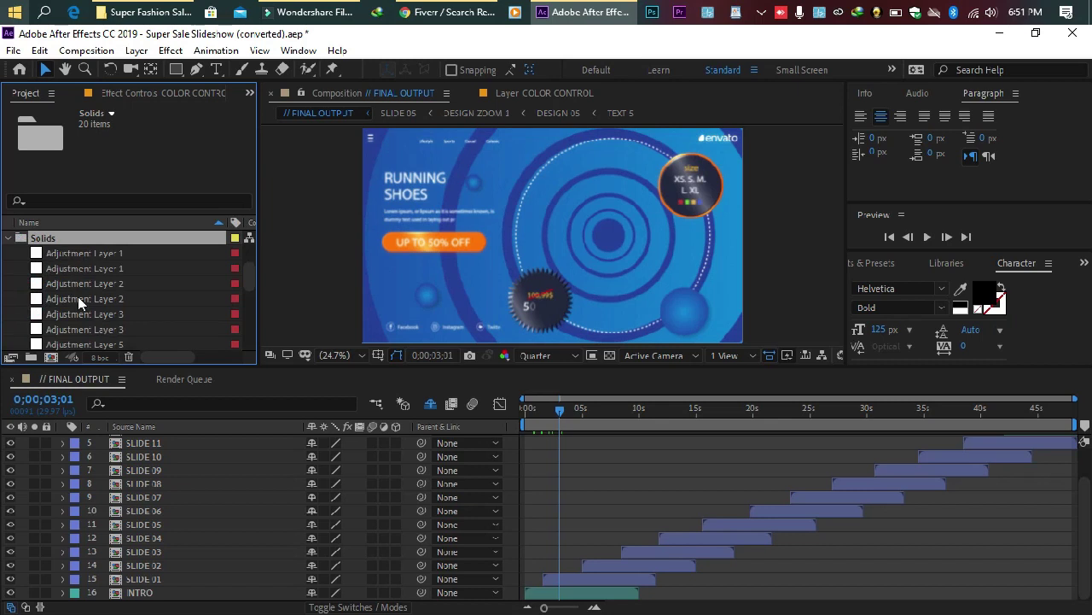
{"action": "left_click", "coordinate": [10, 239]}
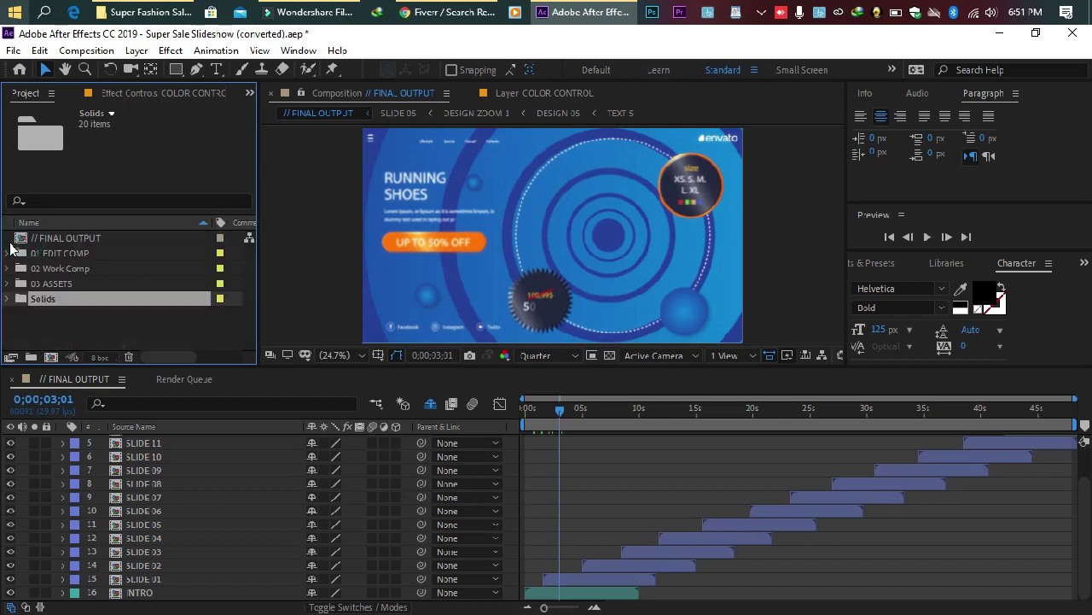
{"action": "left_click", "coordinate": [62, 284]}
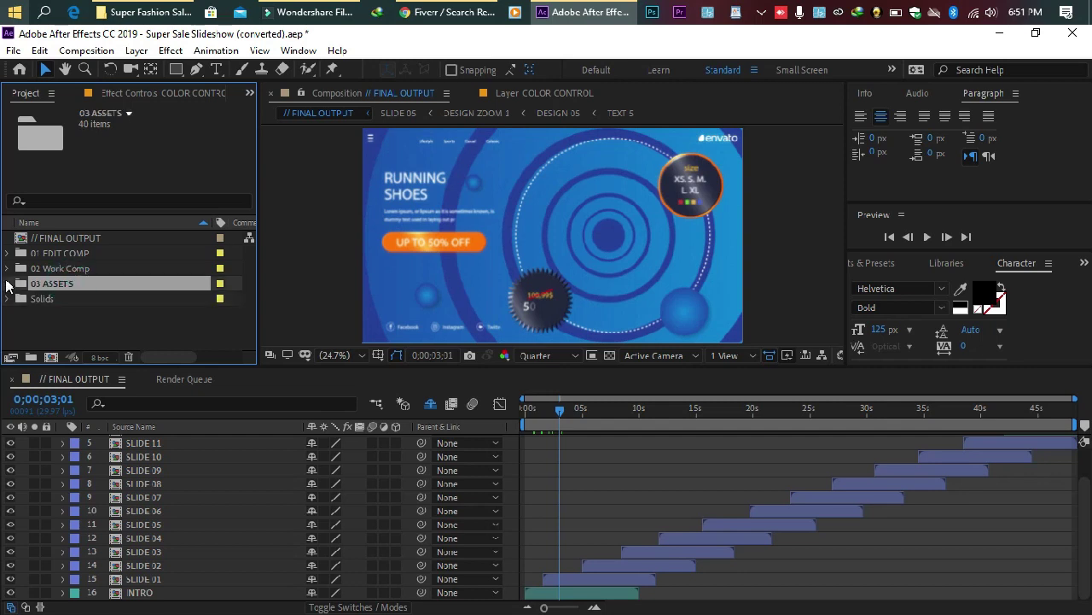
{"action": "left_click", "coordinate": [8, 283]}
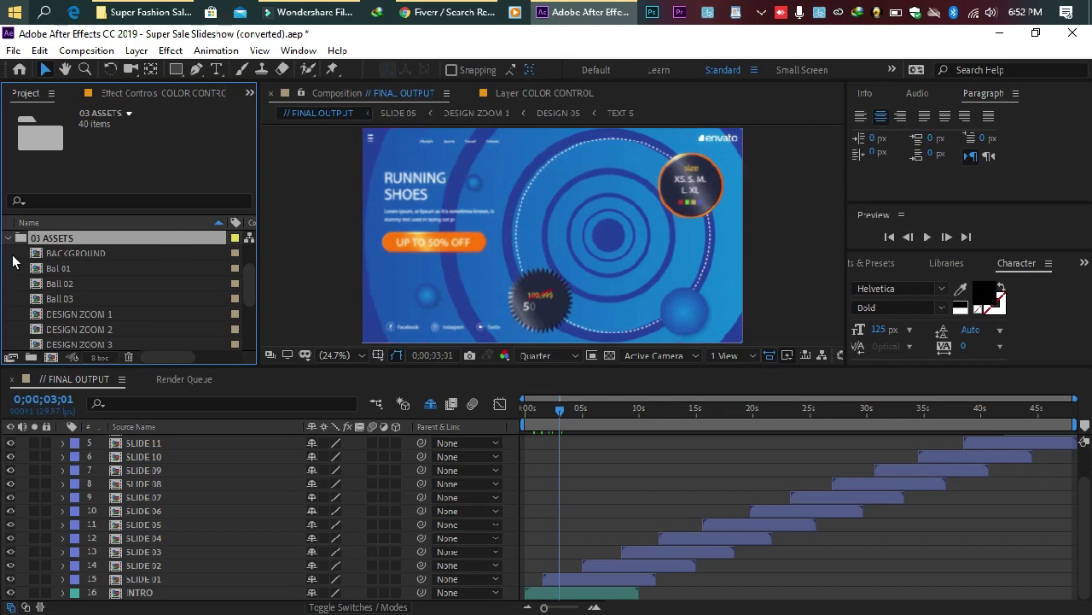
{"action": "scroll", "coordinate": [120, 320], "scroll_direction": "down", "scroll_amount": 2}
{"action": "scroll", "coordinate": [85, 299], "scroll_direction": "up", "scroll_amount": 3}
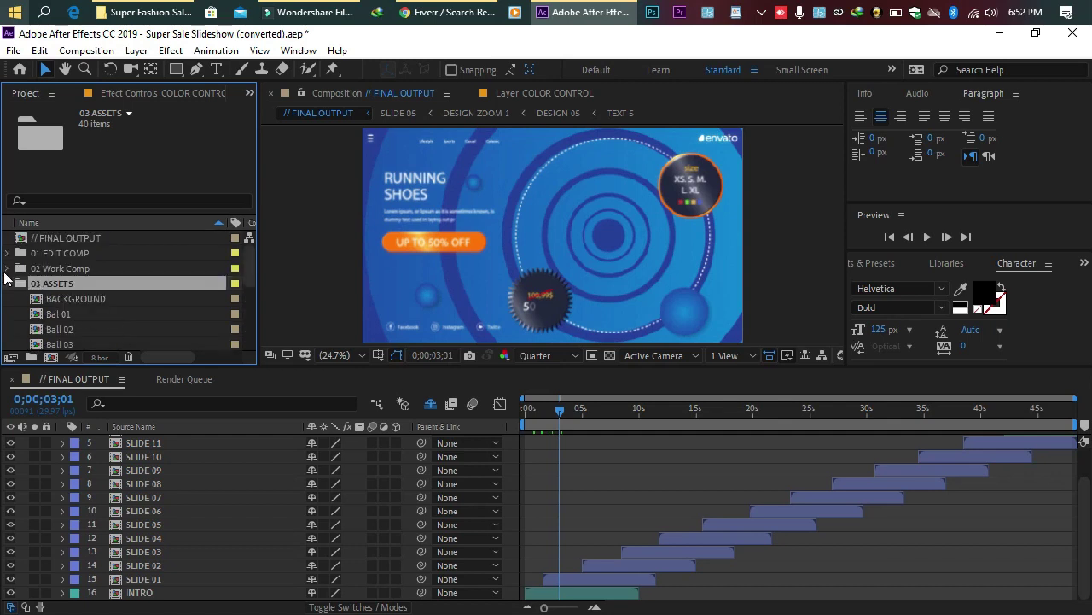
{"action": "left_click", "coordinate": [6, 284]}
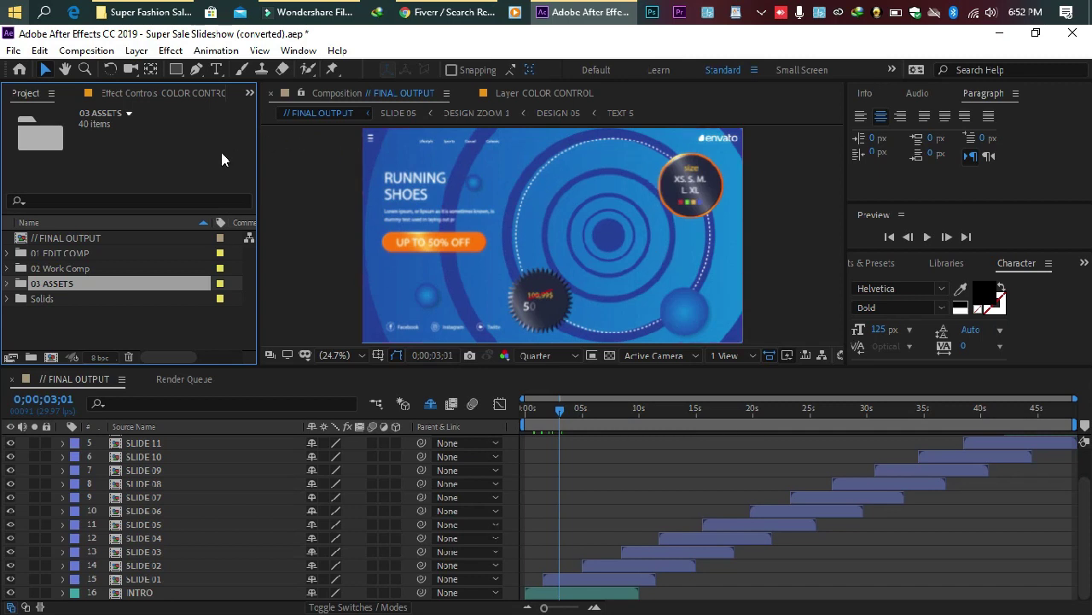
- Scrub the timeline between SLIDE 02 and SLIDE 01 to compare their designs, ending at 0;00;03;03
{"action": "left_click_drag", "start_coordinate": [575, 408], "coordinate": [601, 408]}
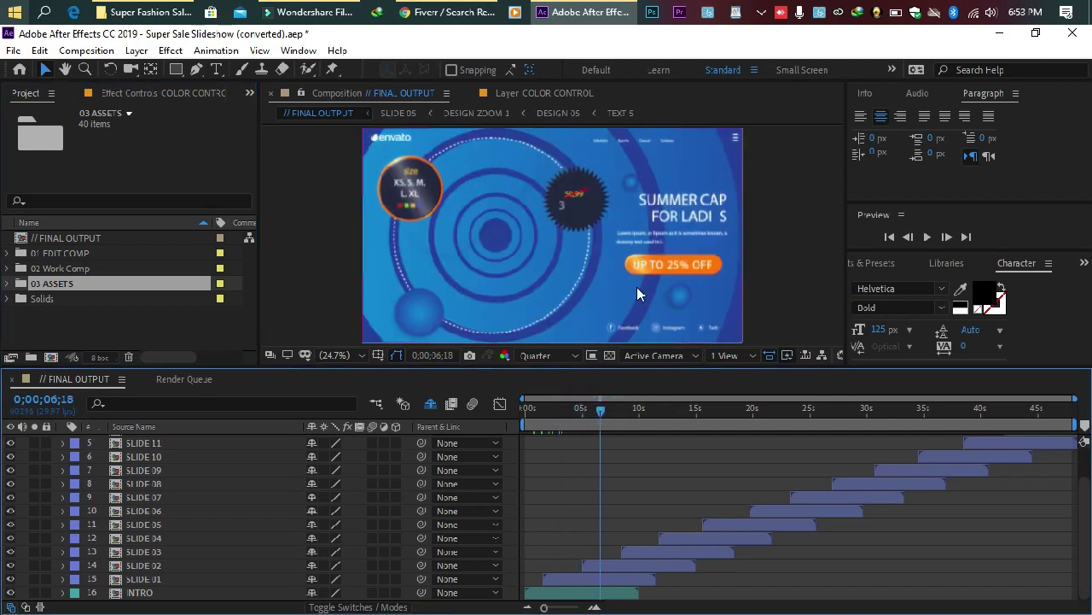
{"action": "left_click", "coordinate": [558, 408]}
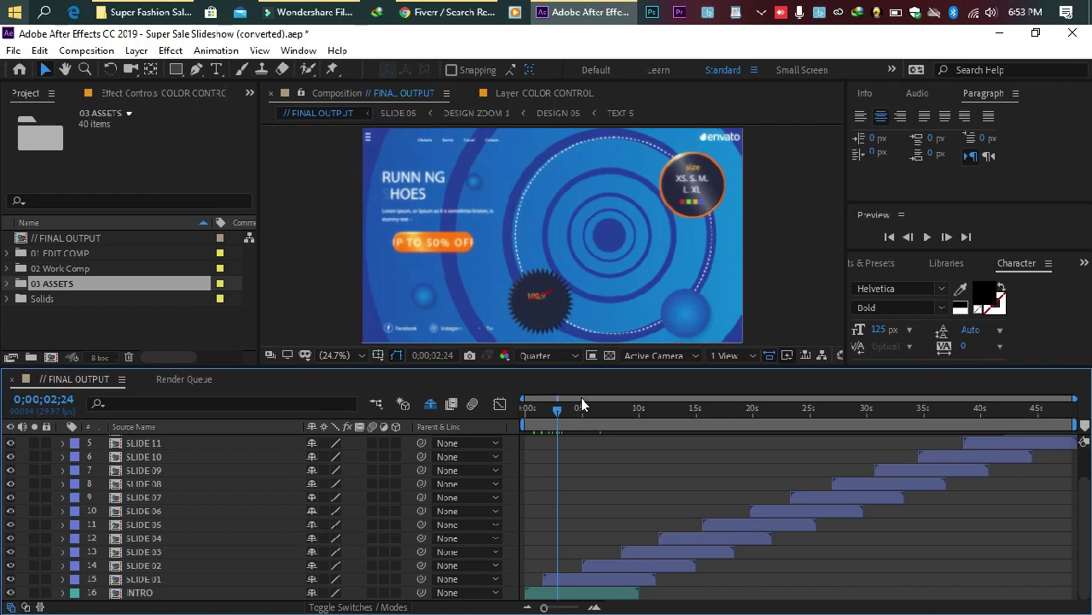
{"action": "mouse_move", "coordinate": [559, 414]}
{"action": "left_mouse_down"}
{"action": "mouse_move", "coordinate": [568, 411]}
{"action": "mouse_move", "coordinate": [550, 410]}
{"action": "left_mouse_up"}
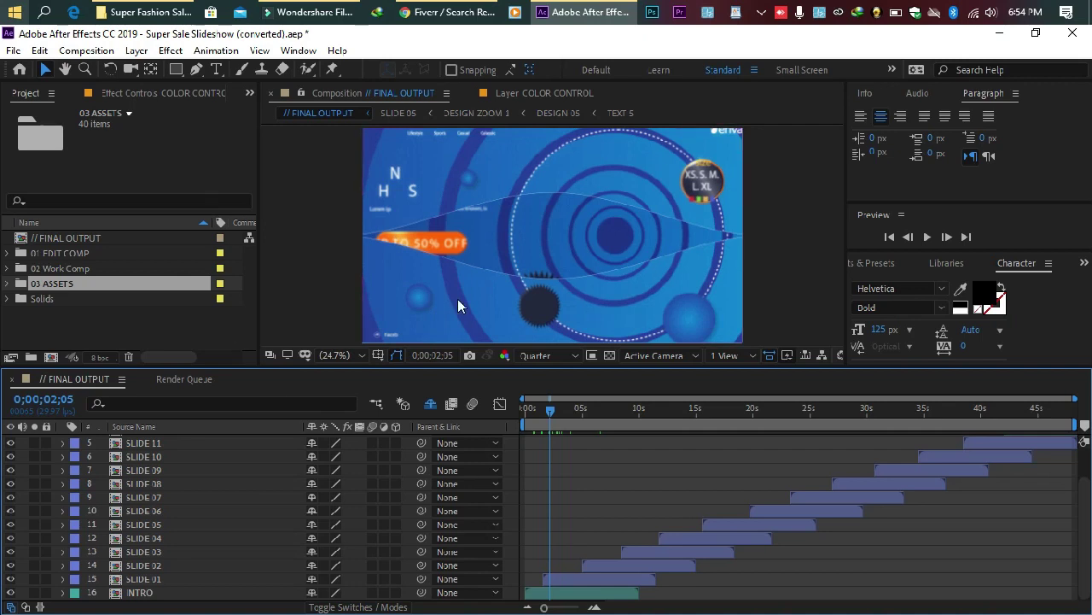
{"action": "left_click", "coordinate": [559, 413]}
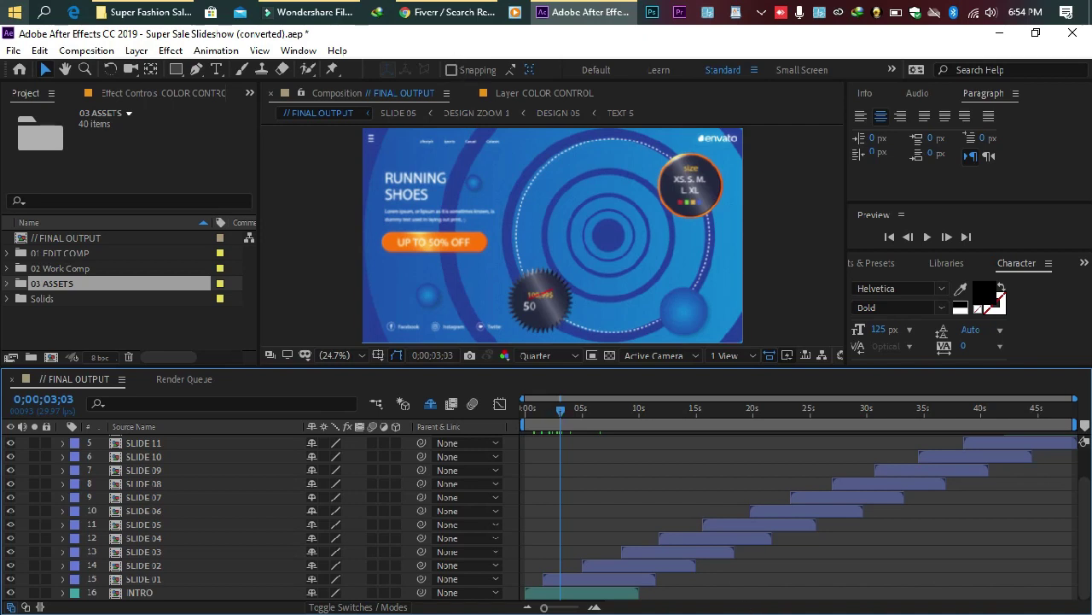
- Select the INTRO layer and move the current time to 0;00;00;21 to view its title
{"action": "left_click", "coordinate": [152, 579]}
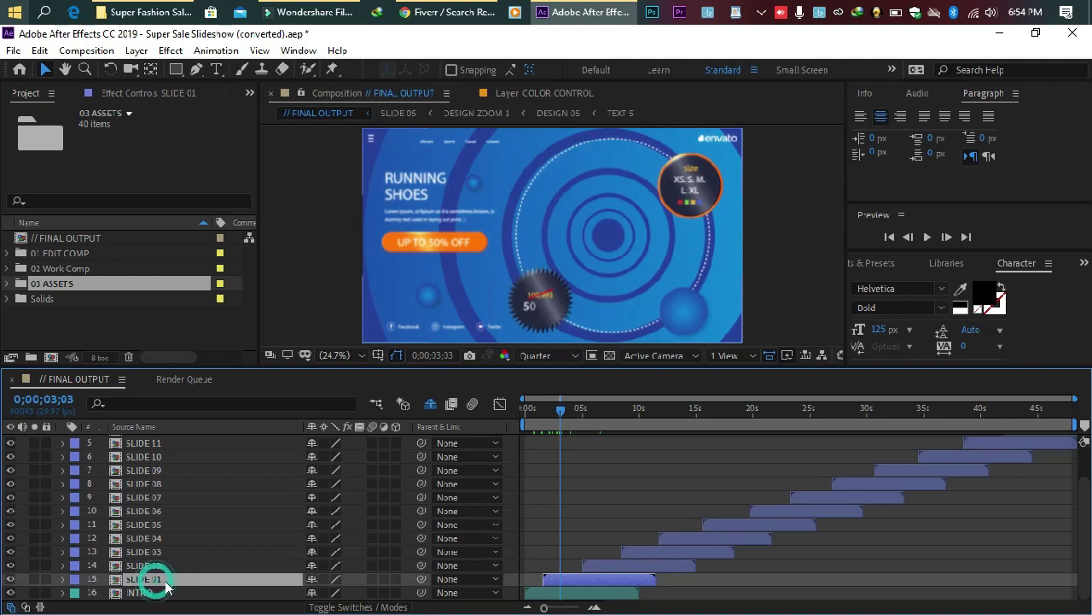
{"action": "left_click", "coordinate": [555, 592]}
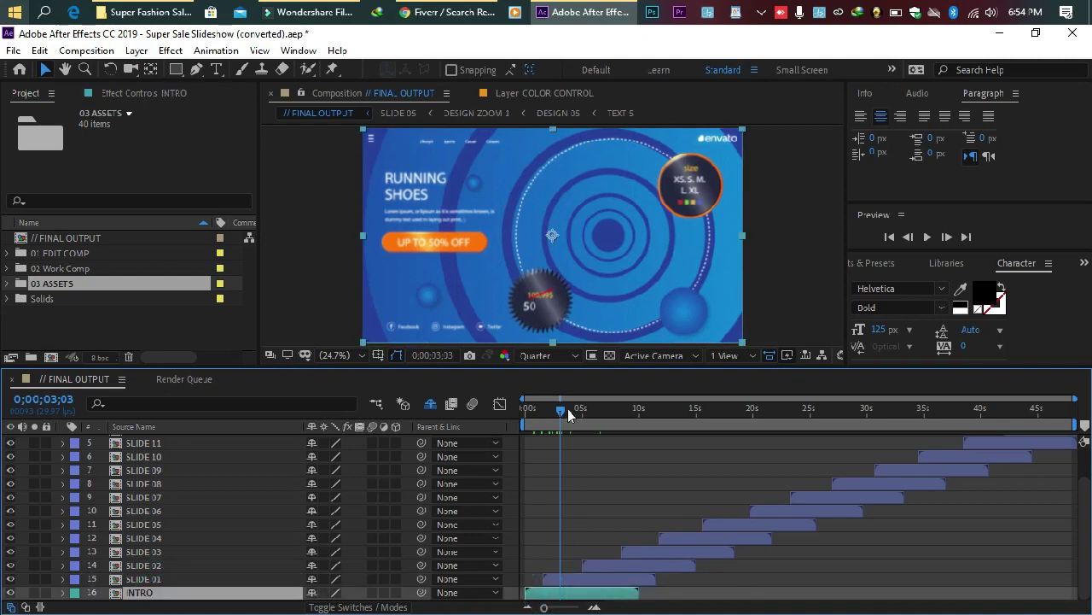
{"action": "left_click_drag", "start_coordinate": [558, 409], "coordinate": [531, 424]}
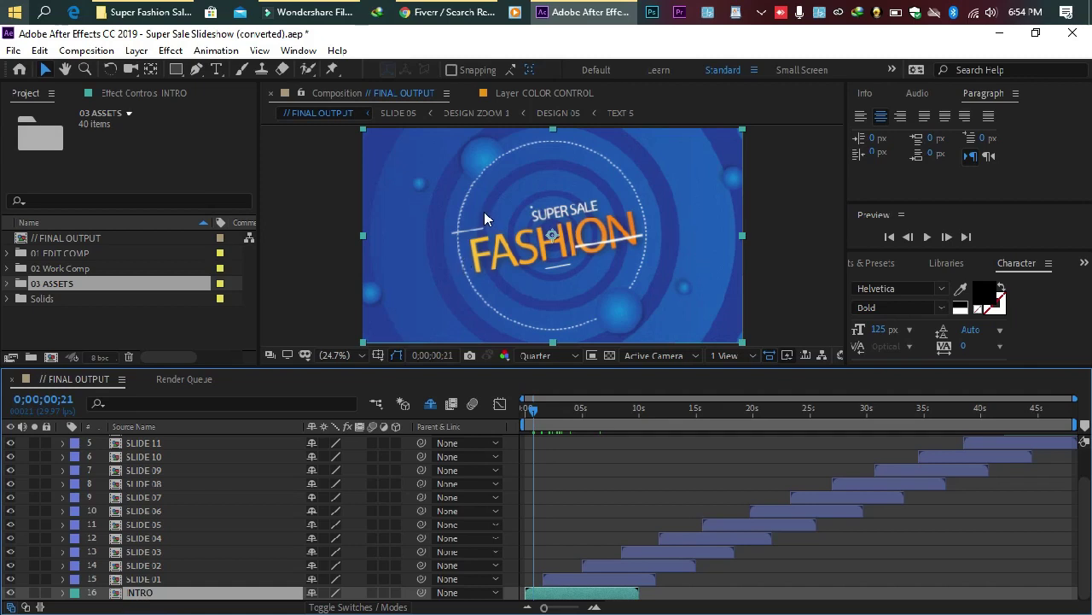
- Check the compositions inside the 02 Work Comp folder, collapse it, and move the current time to SLIDE 01 at 0;00;02;18
{"action": "left_click", "coordinate": [62, 268]}
{"action": "left_click", "coordinate": [9, 269]}
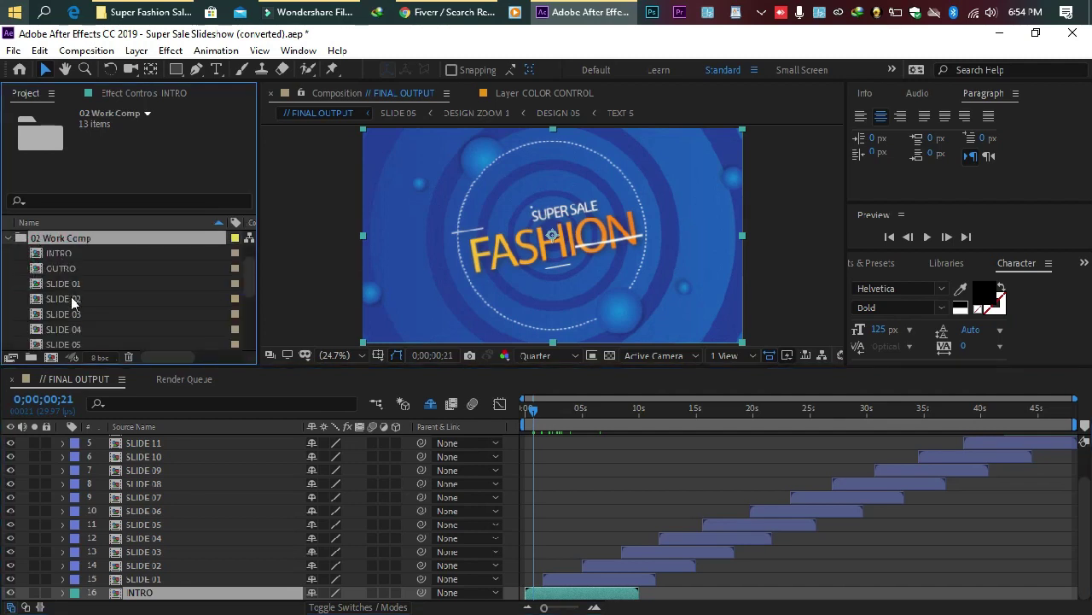
{"action": "left_click", "coordinate": [9, 238]}
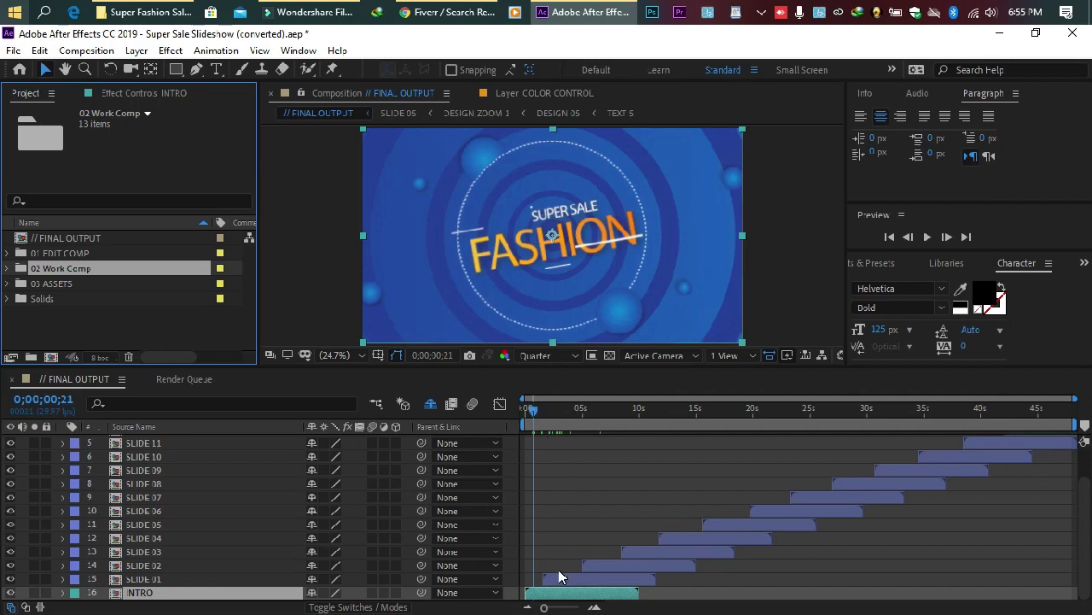
{"action": "left_click", "coordinate": [557, 410]}
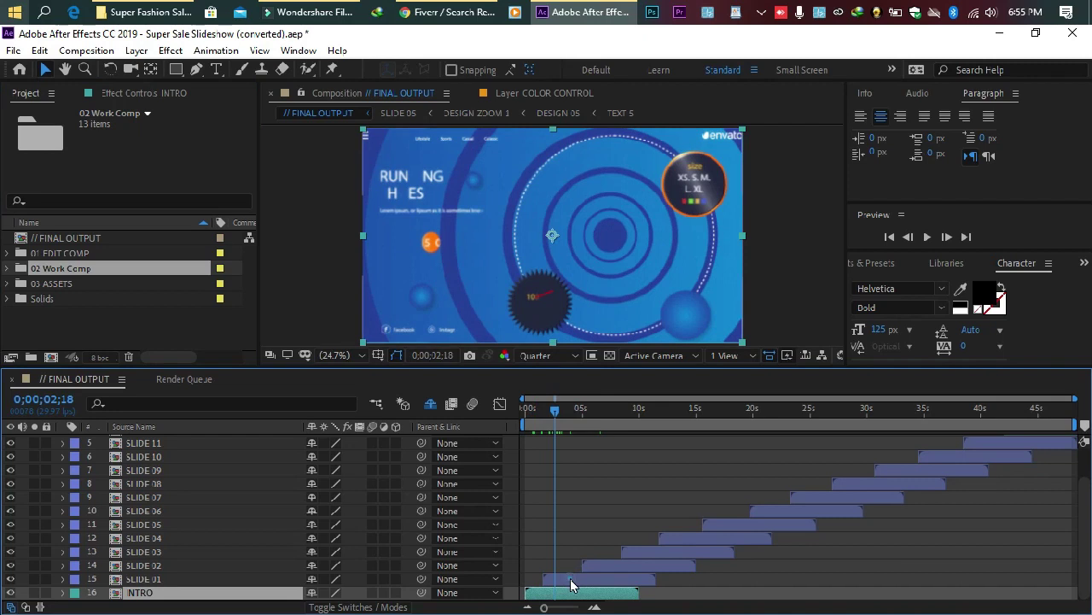
- Select SLIDE 01, view the transition at 0;00;05;18, and select the SLIDE 02 layer
{"action": "left_click", "coordinate": [573, 578]}
{"action": "left_click", "coordinate": [589, 402]}
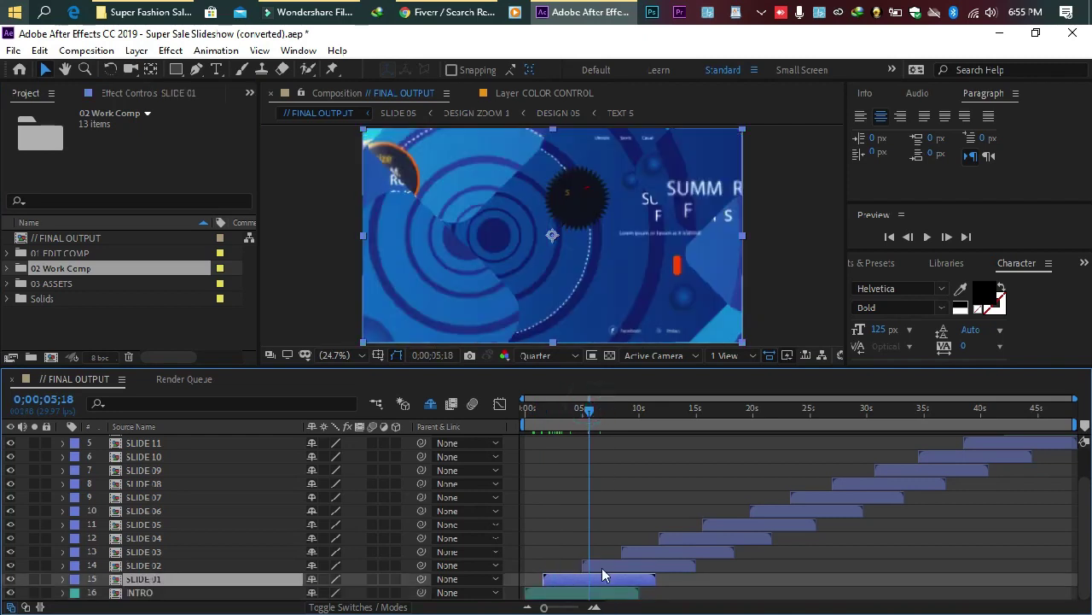
{"action": "left_click", "coordinate": [600, 563]}
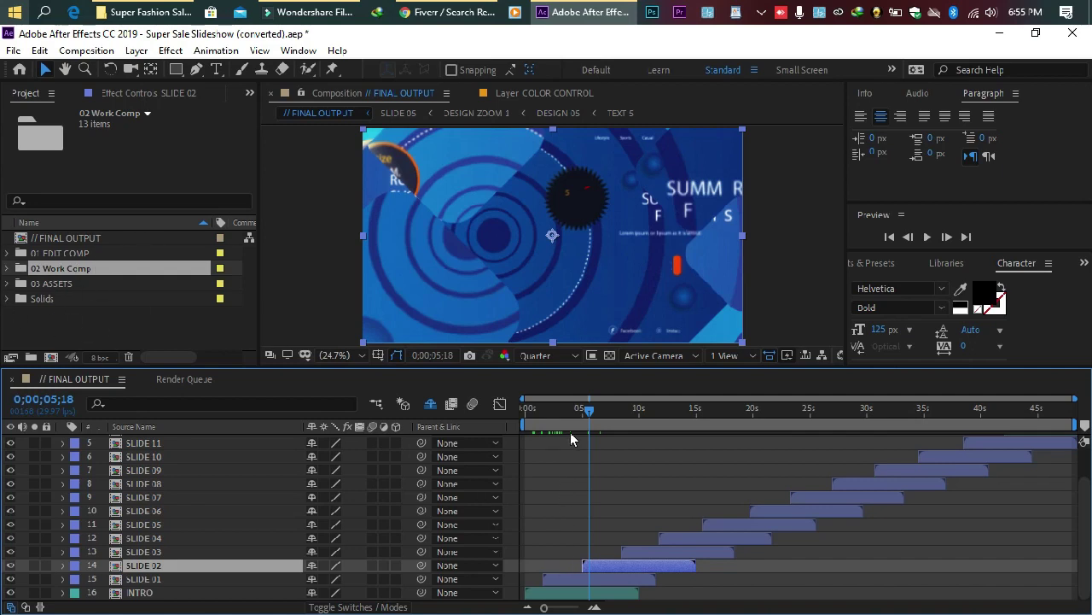
- Open the INTRO composition at 0;00;00;19 and fit it to the viewer at Quarter resolution
{"action": "left_click_drag", "start_coordinate": [553, 407], "coordinate": [533, 407]}
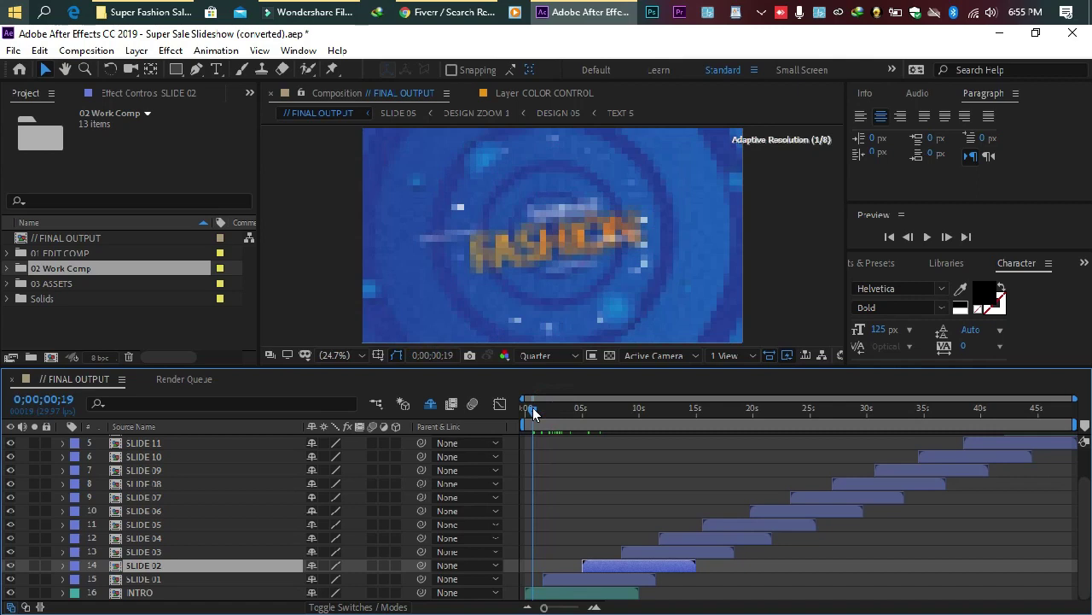
{"action": "left_click", "coordinate": [551, 592]}
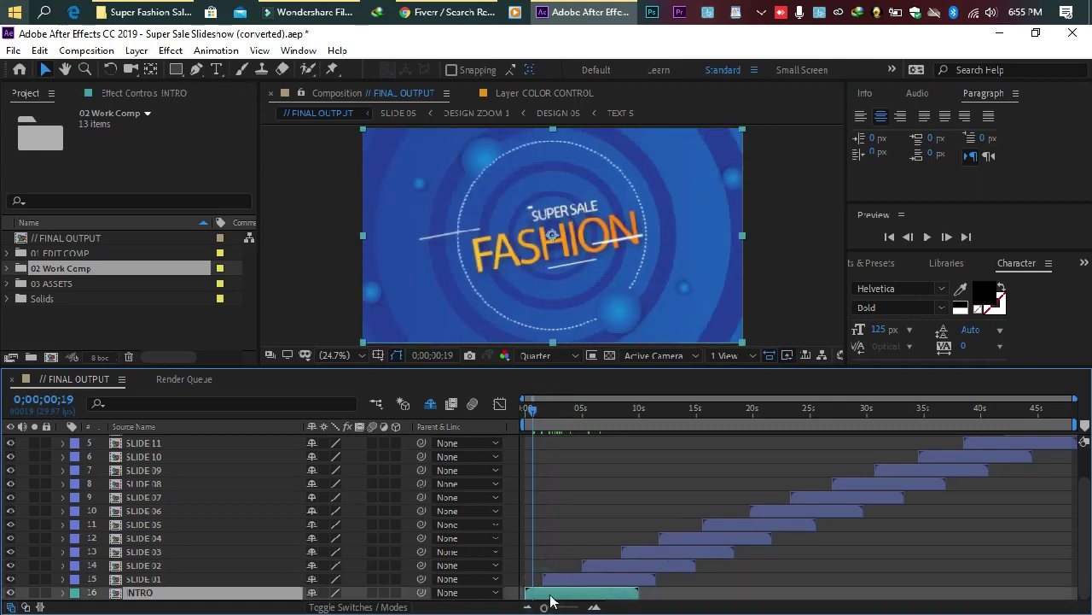
{"action": "double_click", "coordinate": [546, 594]}
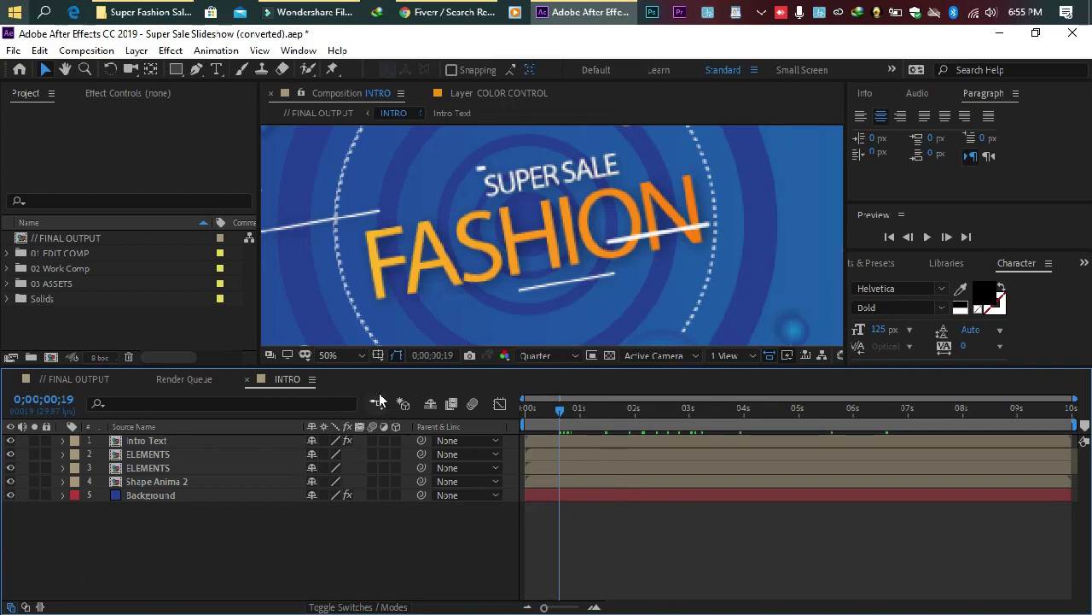
{"action": "left_click", "coordinate": [344, 355]}
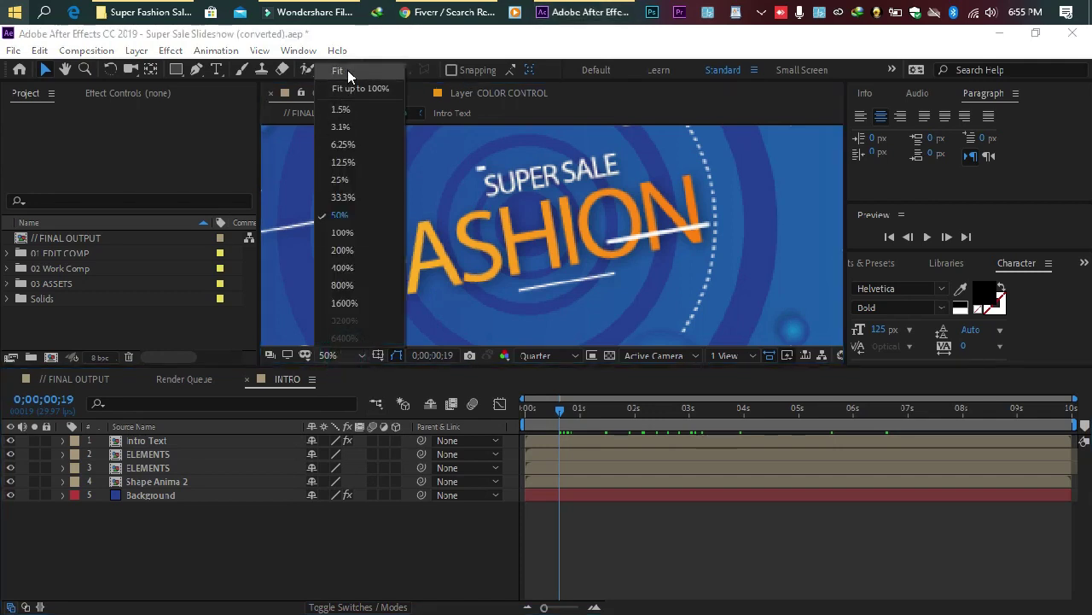
{"action": "left_click", "coordinate": [347, 69]}
{"action": "left_click", "coordinate": [570, 355]}
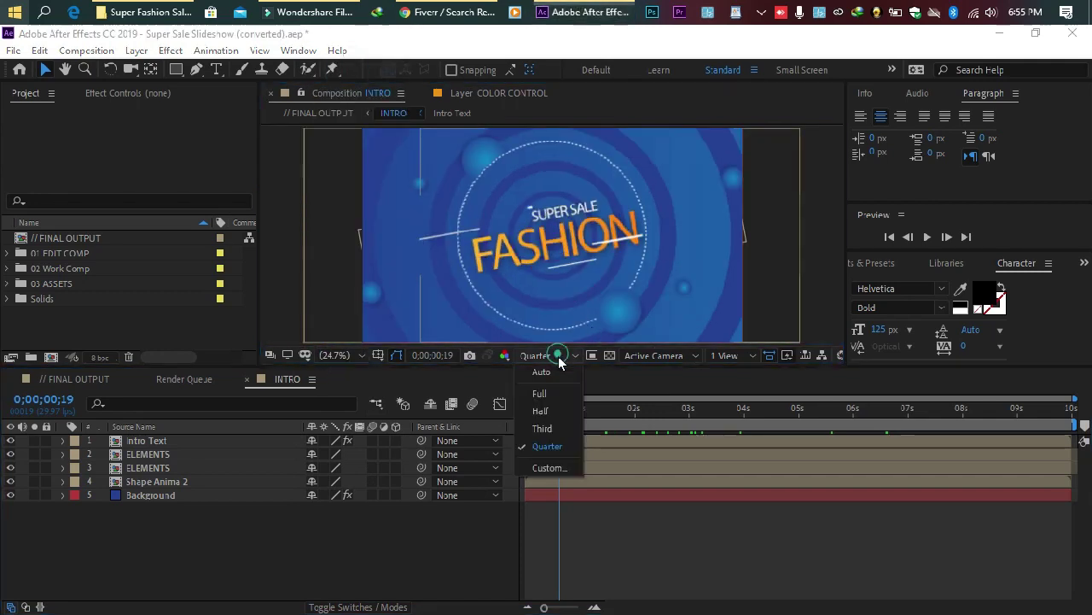
{"action": "left_click", "coordinate": [559, 450]}
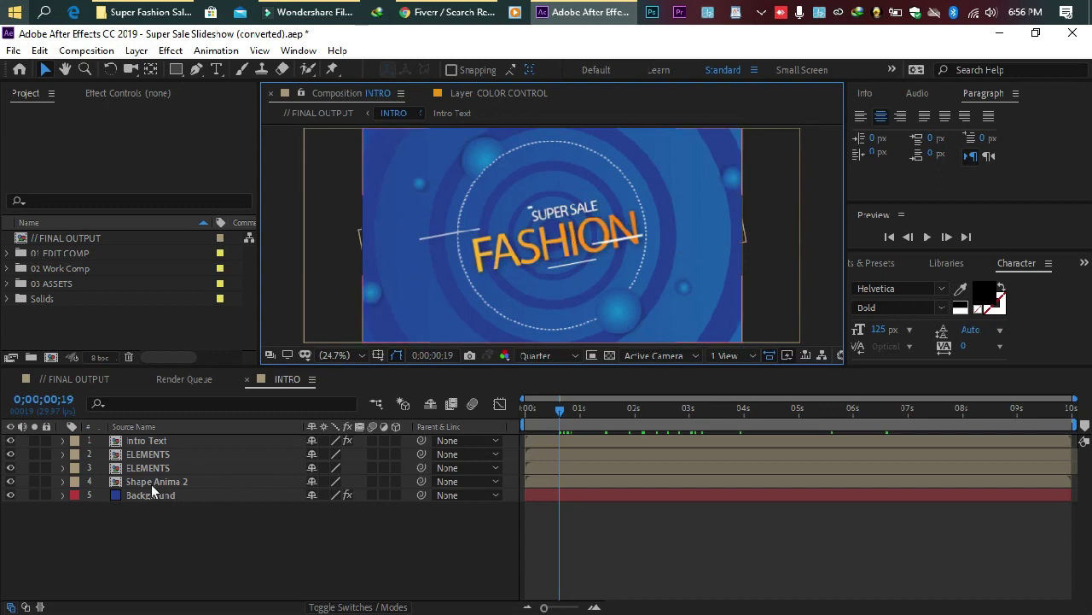
- Open the Intro Text composition and replace the FASHION title text with "BLACK-FRIDAY"
{"action": "left_click", "coordinate": [154, 441]}
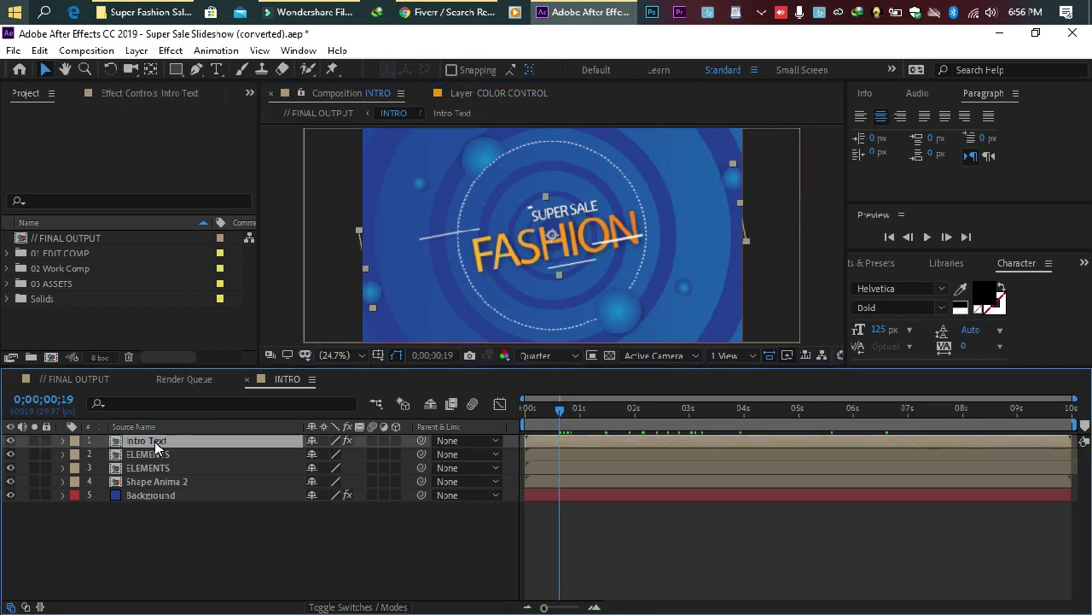
{"action": "double_click", "coordinate": [154, 441]}
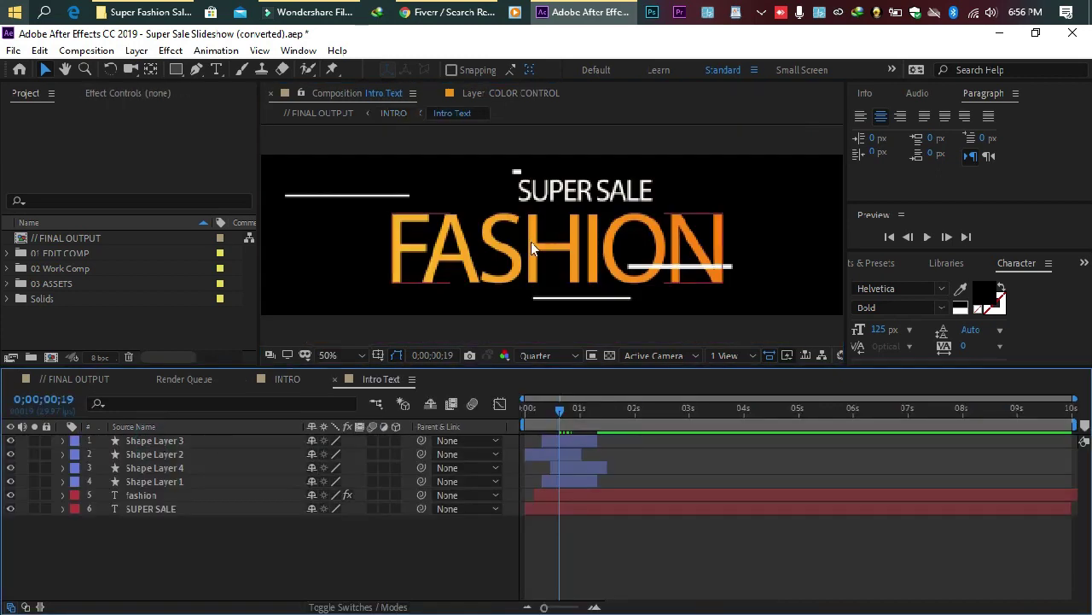
{"action": "left_click", "coordinate": [542, 245]}
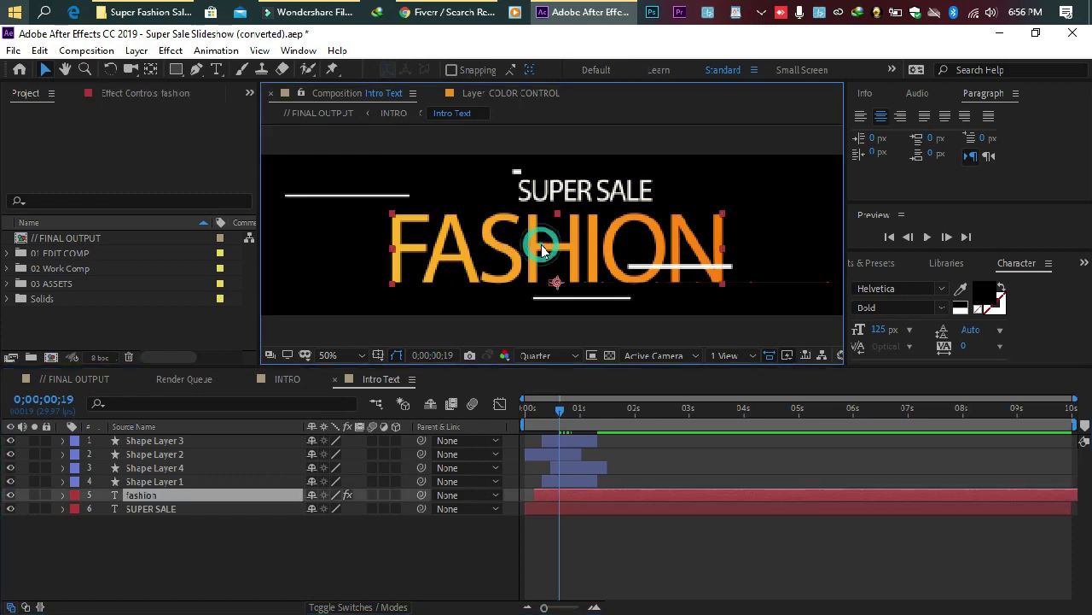
{"action": "double_click", "coordinate": [541, 245]}
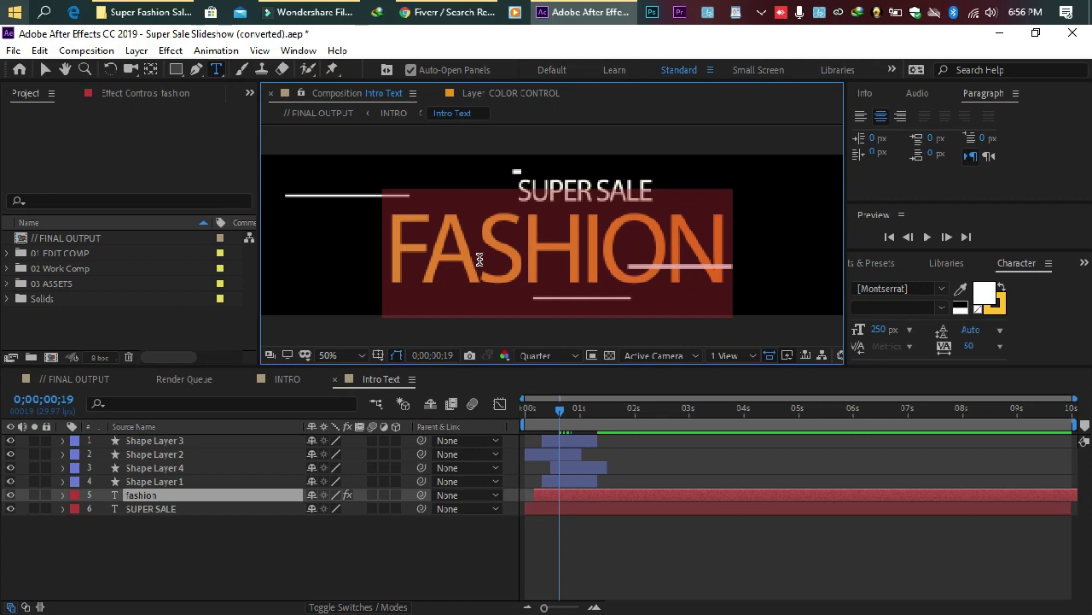
{"action": "type", "text": "BLA"}
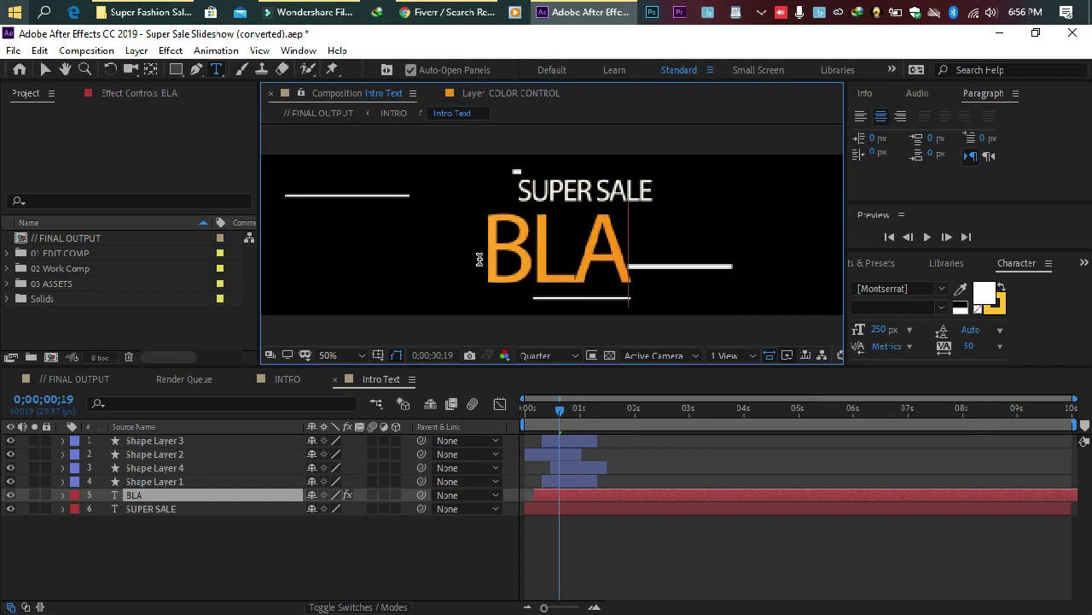
{"action": "type", "text": "CK"}
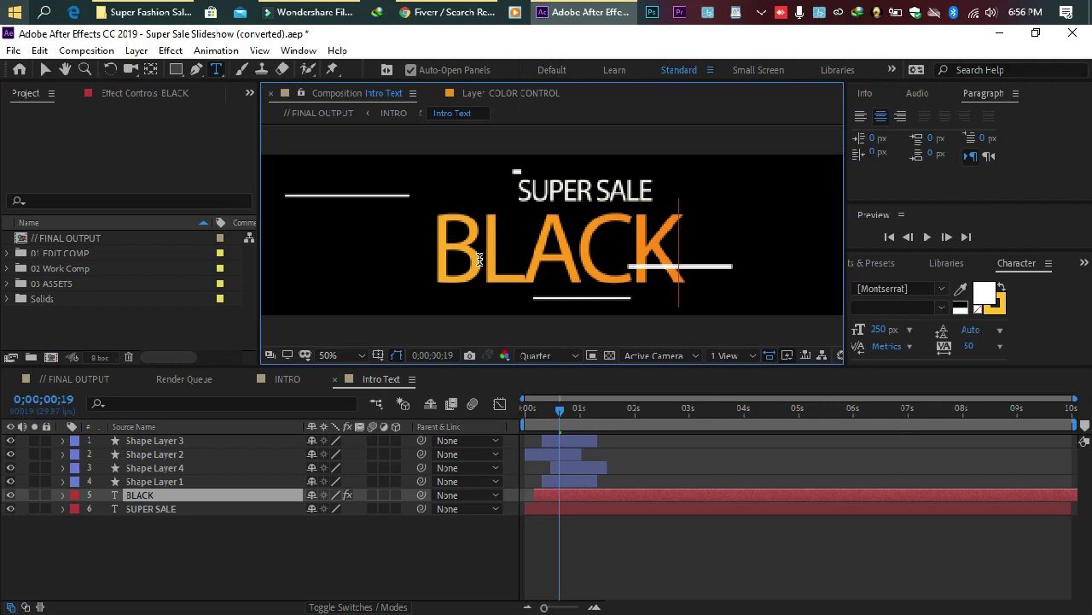
{"action": "type", "text": "-"}
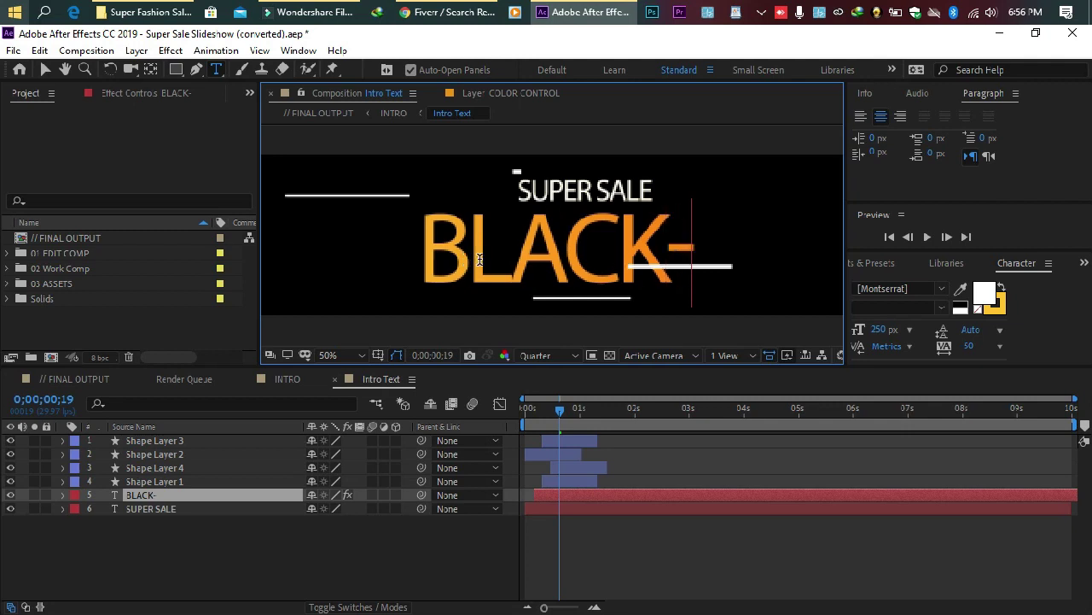
{"action": "type", "text": "FRI"}
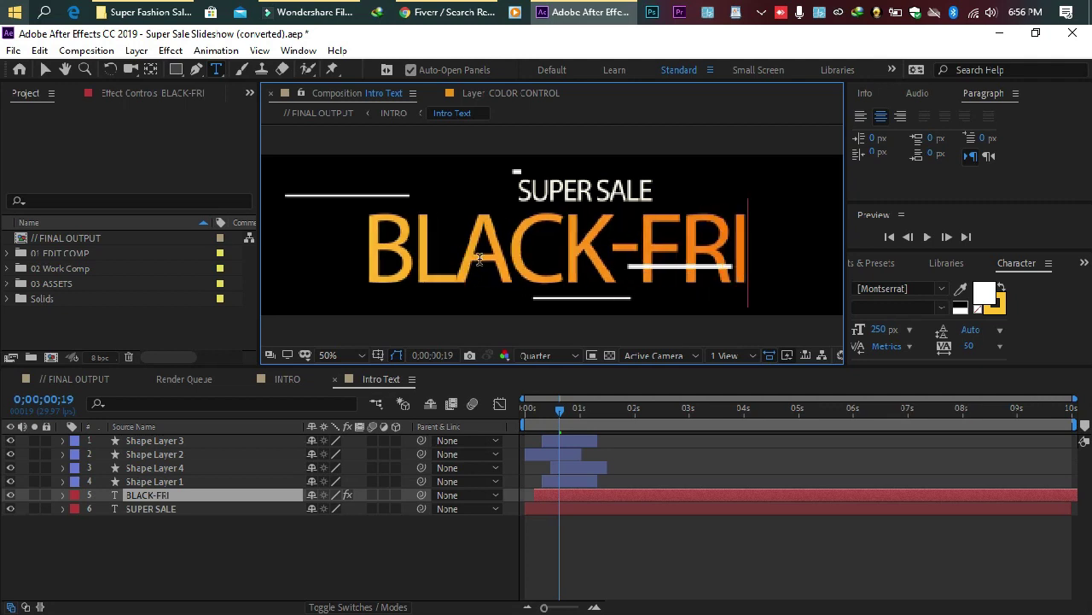
{"action": "type", "text": "DAY"}
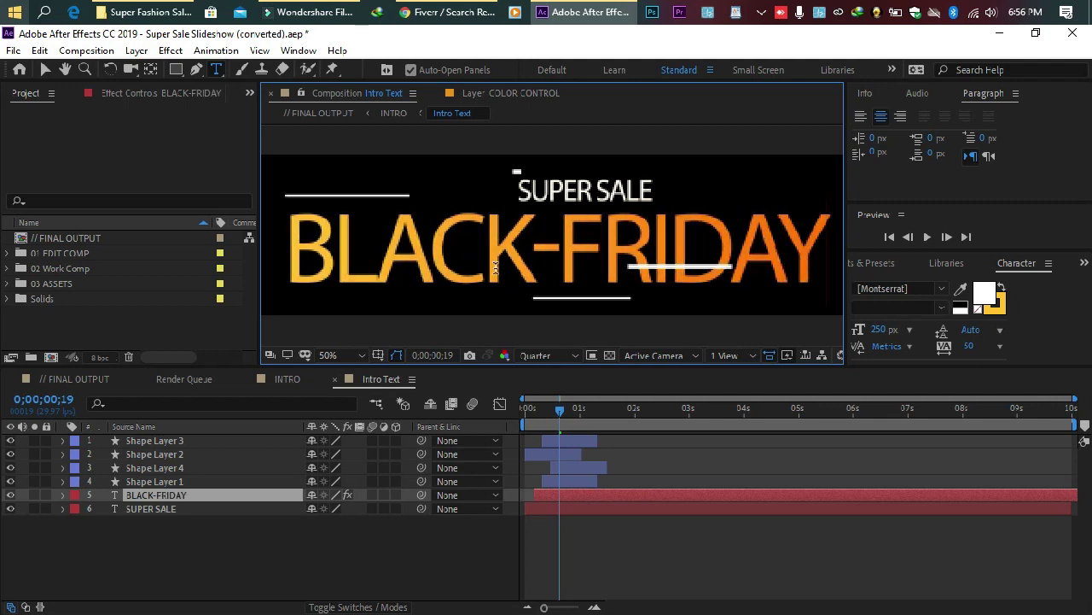
{"action": "left_click", "coordinate": [216, 552]}
- Return to the INTRO composition and make its viewer refresh with the edited title
{"action": "left_click", "coordinate": [288, 379]}
{"action": "key", "text": "Caps_Lock"}
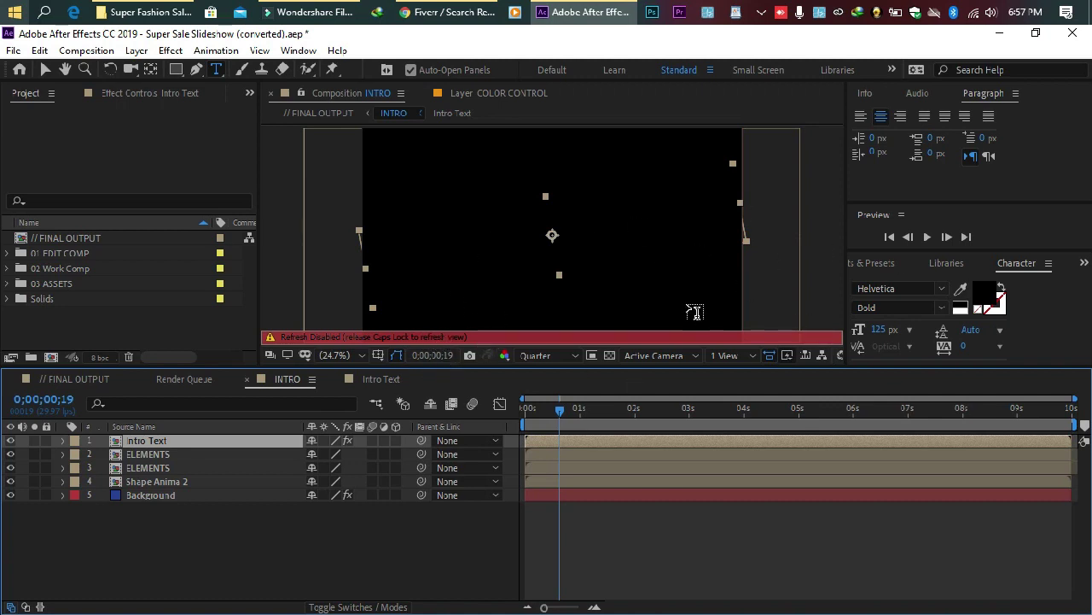
{"action": "key", "text": "Caps_Lock"}
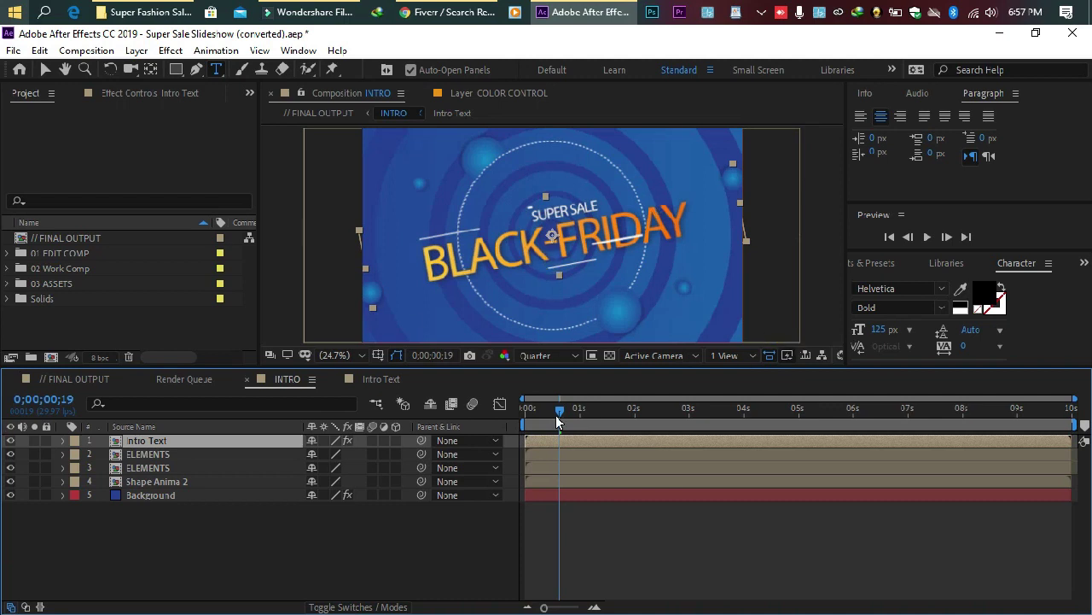
- Preview the INTRO title animation from the beginning twice, stopping playback at 0;00;02;08
{"action": "left_click", "coordinate": [519, 407]}
{"action": "key", "text": "space"}
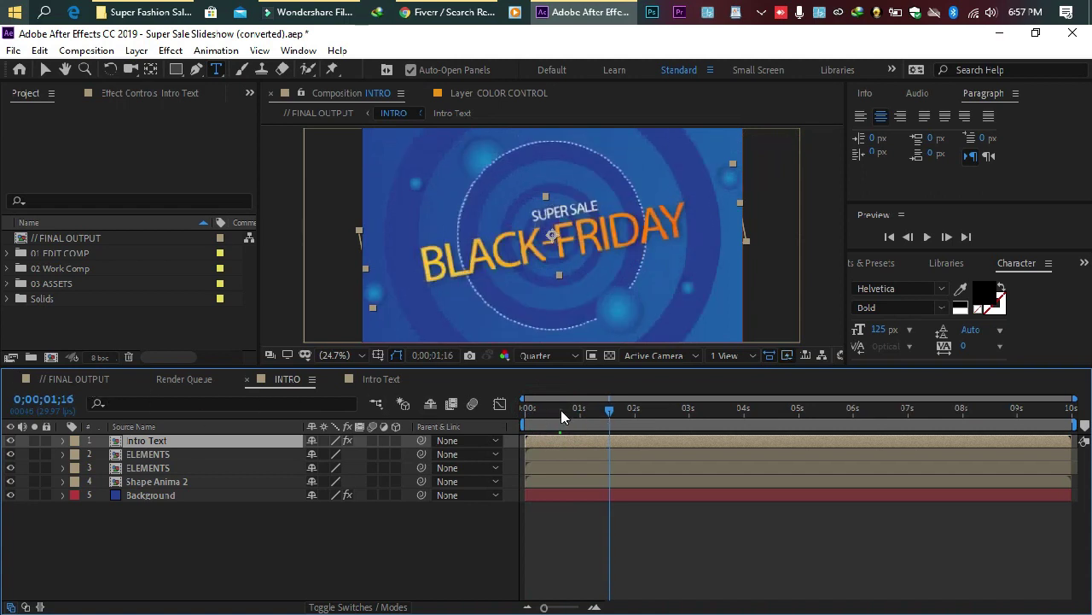
{"action": "key", "text": "space"}
{"action": "left_click", "coordinate": [928, 239]}
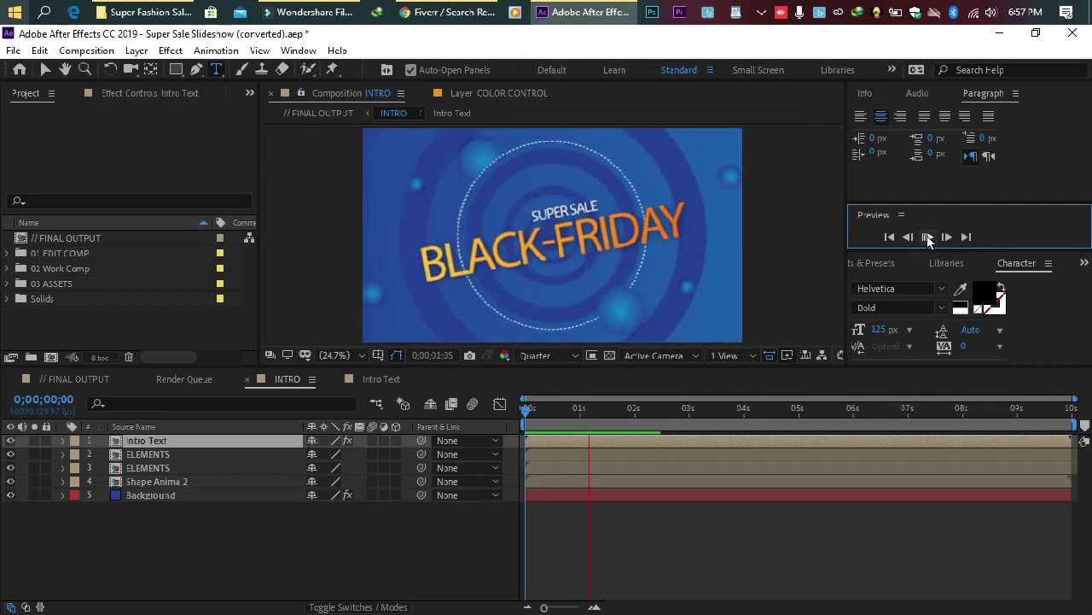
{"action": "left_click", "coordinate": [928, 237]}
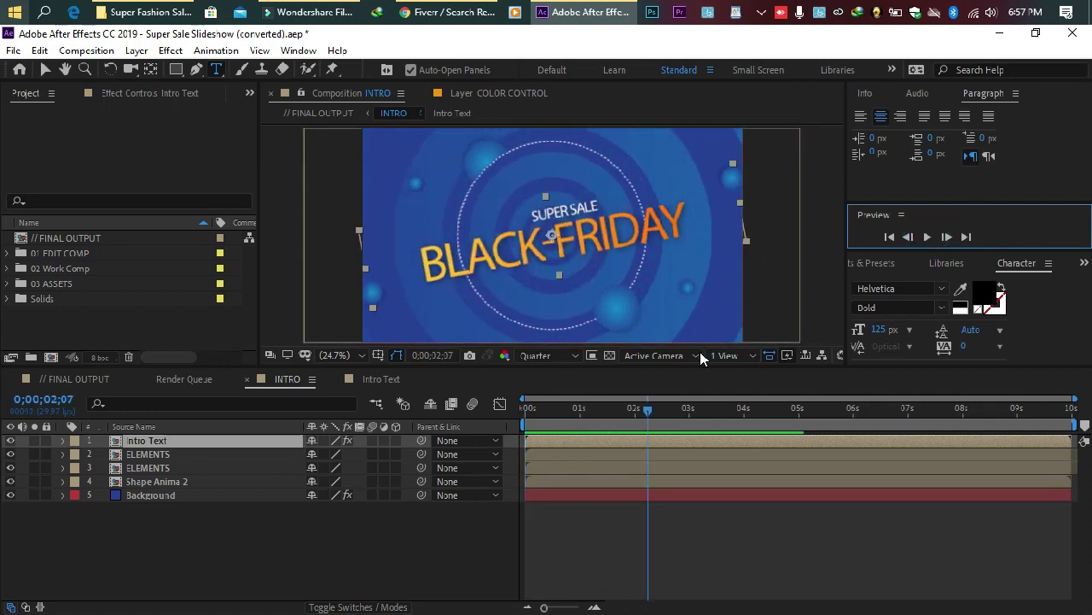
{"action": "left_click_drag", "start_coordinate": [561, 408], "coordinate": [523, 409]}
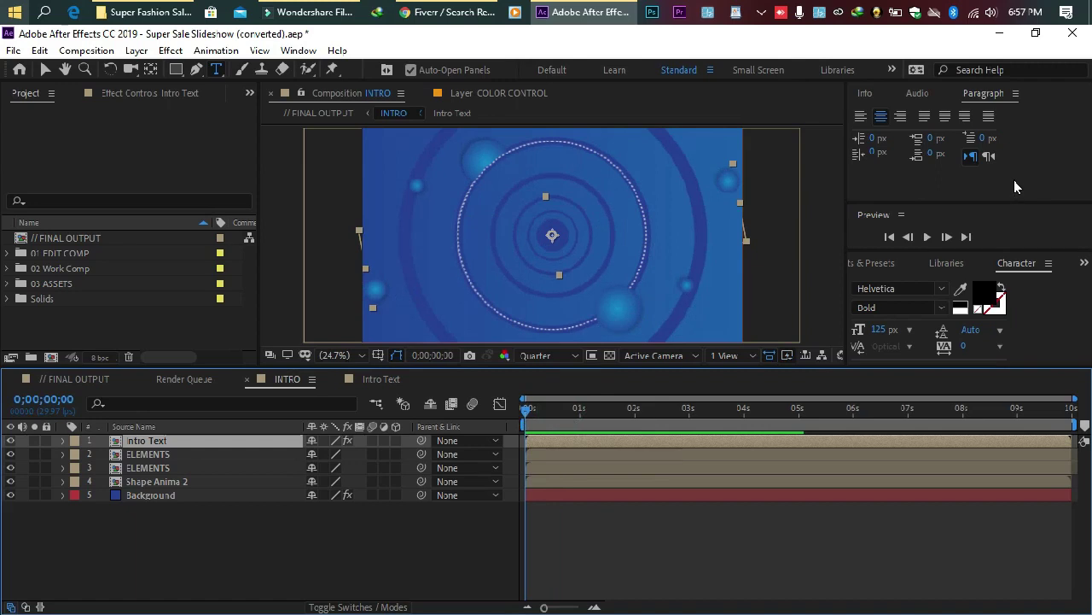
{"action": "left_click", "coordinate": [929, 238]}
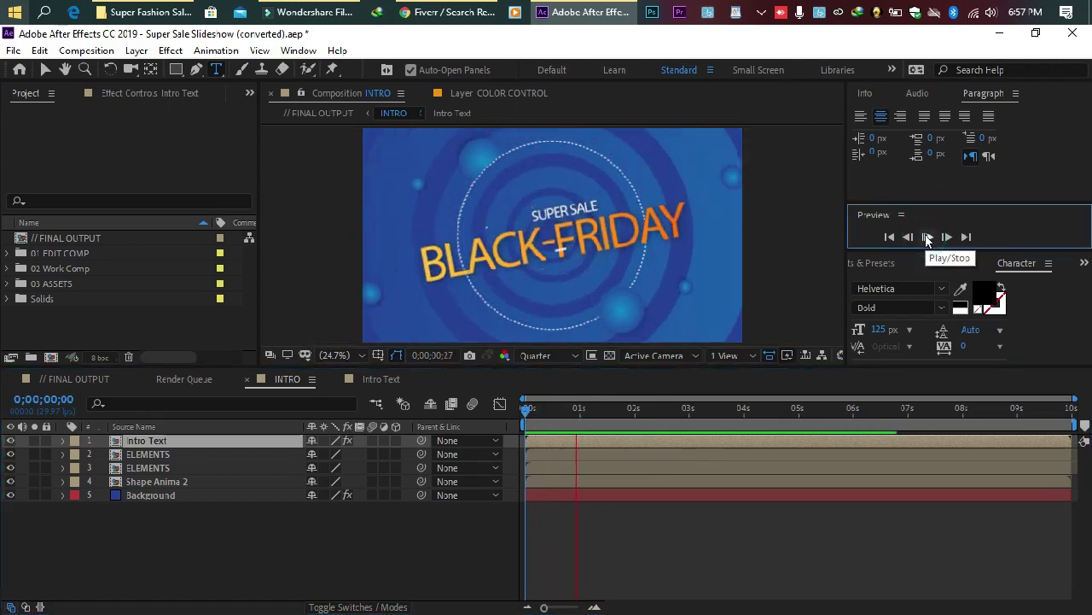
{"action": "left_click", "coordinate": [927, 238]}
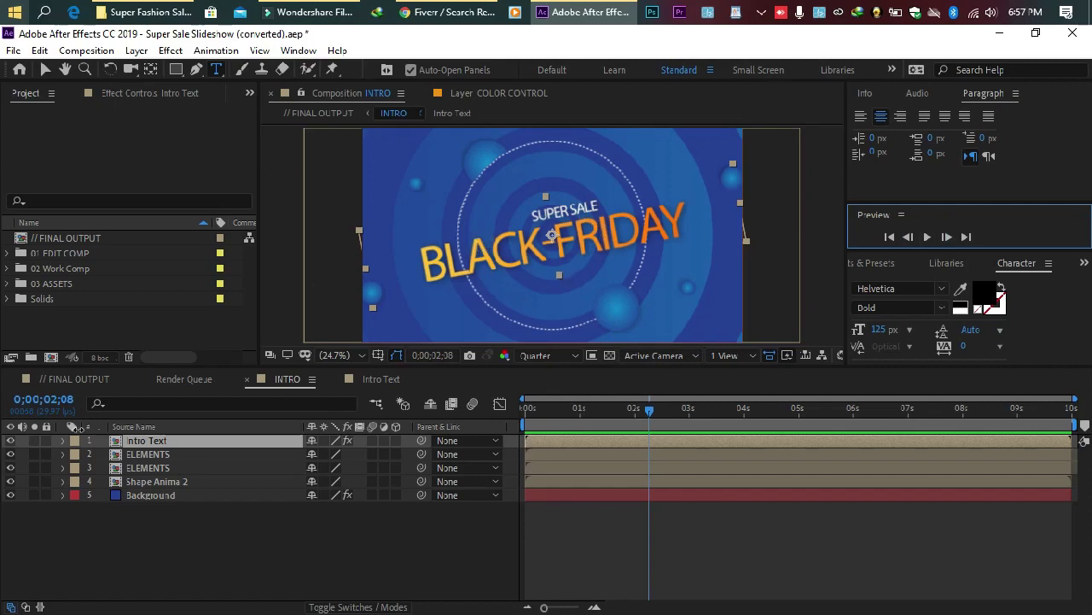
- Return to the // FINAL OUTPUT composition, move the current time to 0;00;03;13, and open the SLIDE 01 composition
{"action": "left_click", "coordinate": [76, 379]}
{"action": "mouse_move", "coordinate": [553, 409]}
{"action": "left_mouse_down"}
{"action": "mouse_move", "coordinate": [532, 414]}
{"action": "mouse_move", "coordinate": [565, 418]}
{"action": "left_mouse_up"}
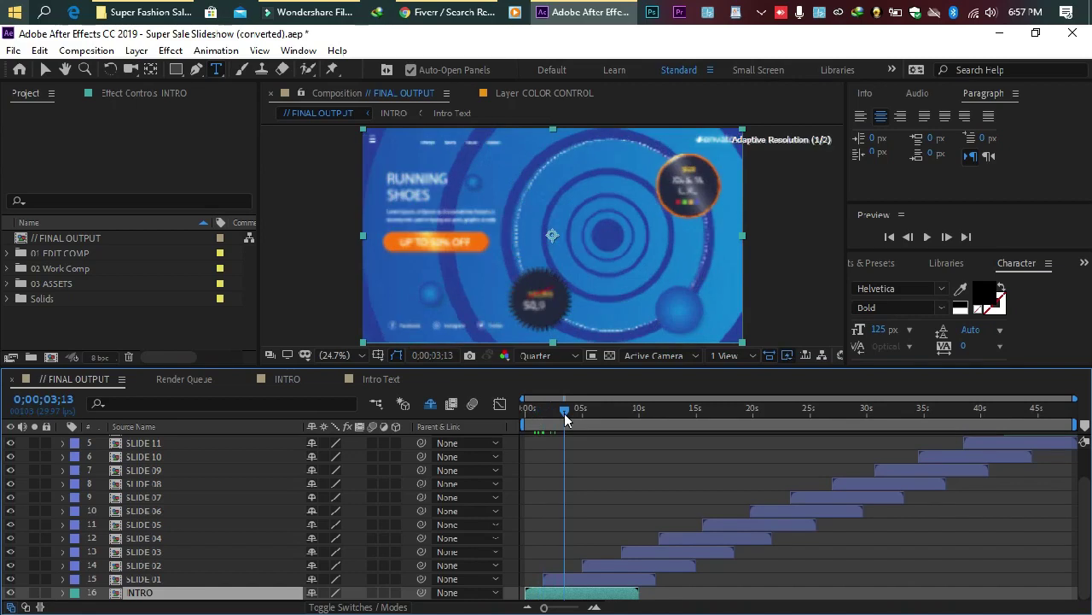
{"action": "left_click", "coordinate": [560, 579]}
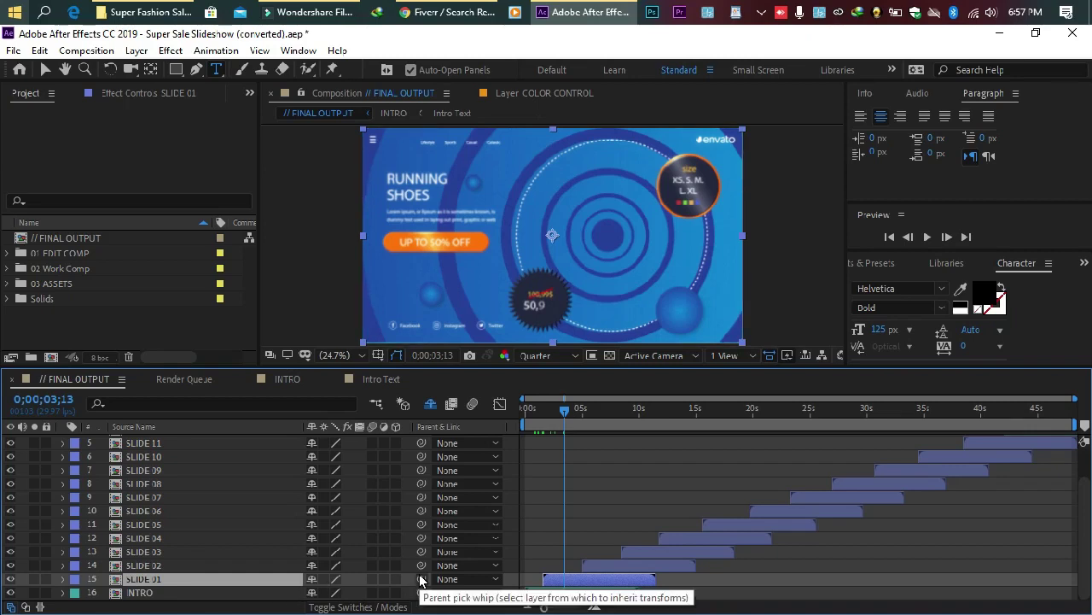
{"action": "left_click", "coordinate": [577, 581]}
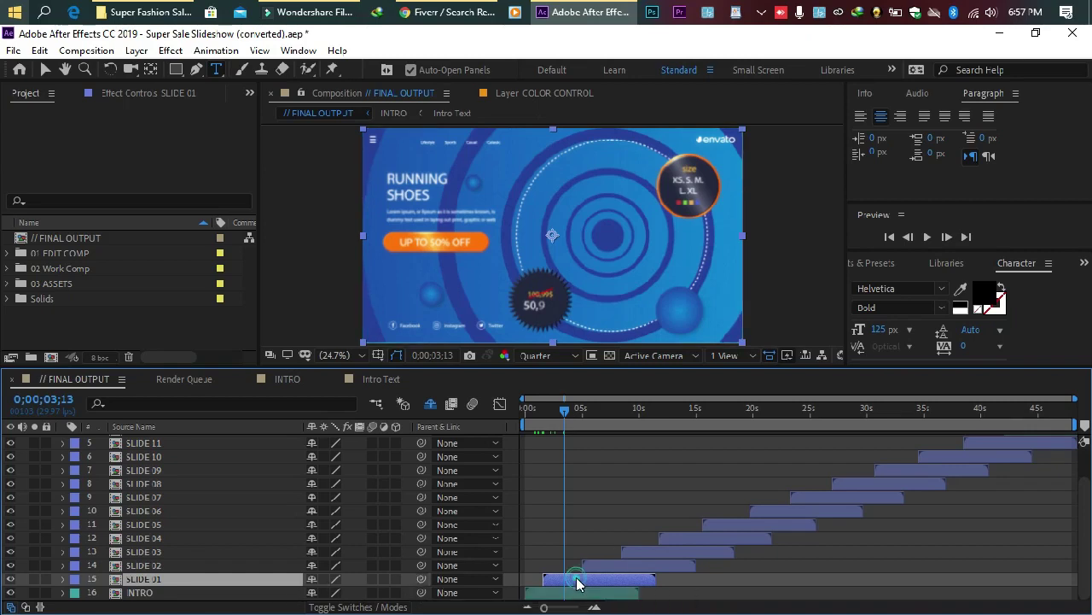
{"action": "double_click", "coordinate": [577, 582]}
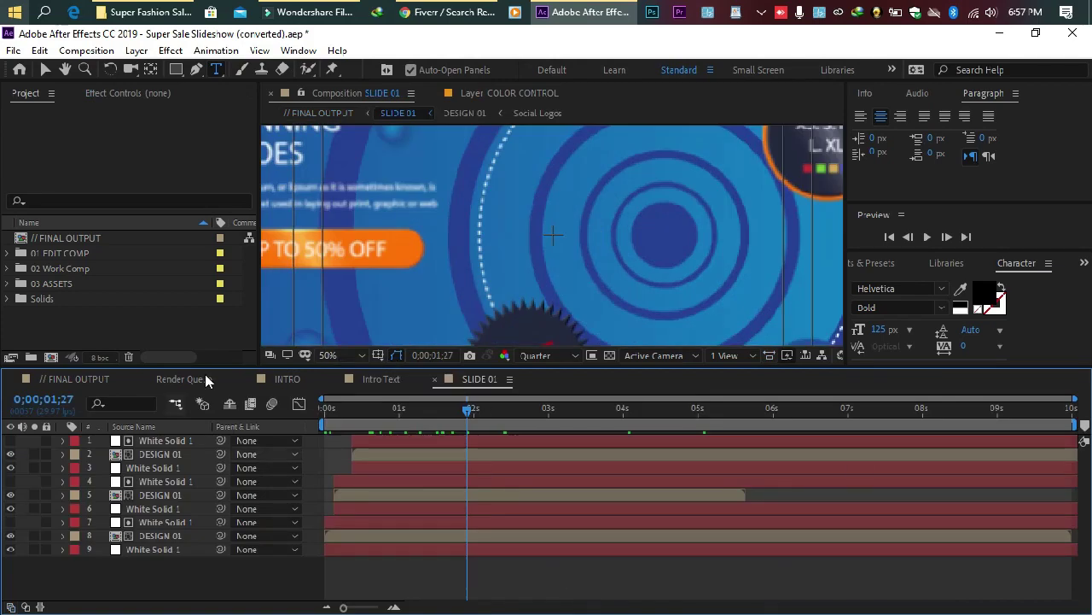
- Fit the SLIDE 01 composition to the viewer and keep its preview resolution at Quarter
{"action": "left_click", "coordinate": [331, 355]}
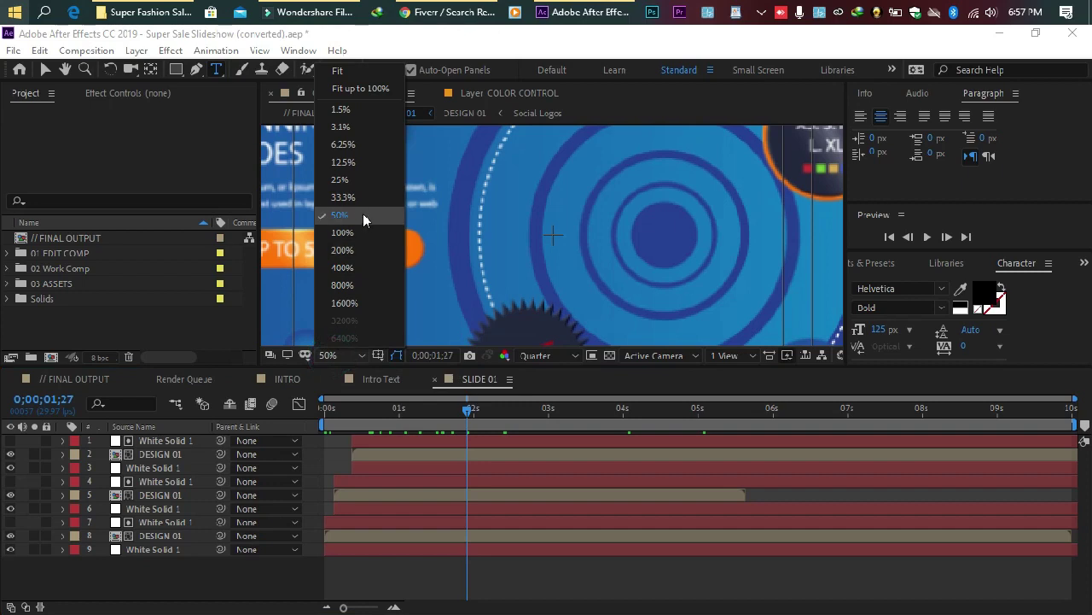
{"action": "left_click", "coordinate": [339, 70]}
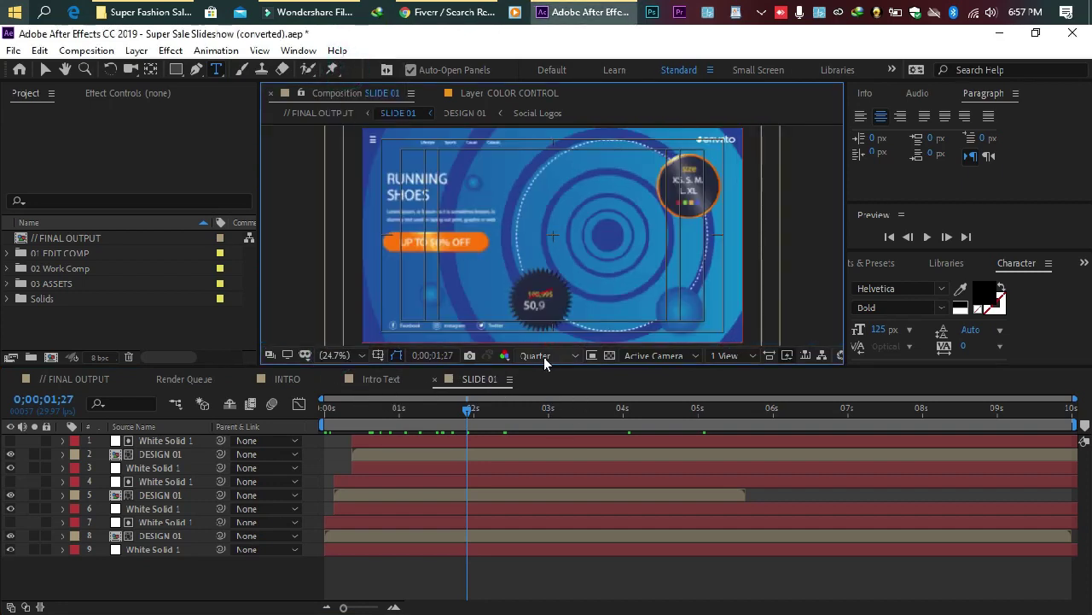
{"action": "left_click", "coordinate": [547, 355]}
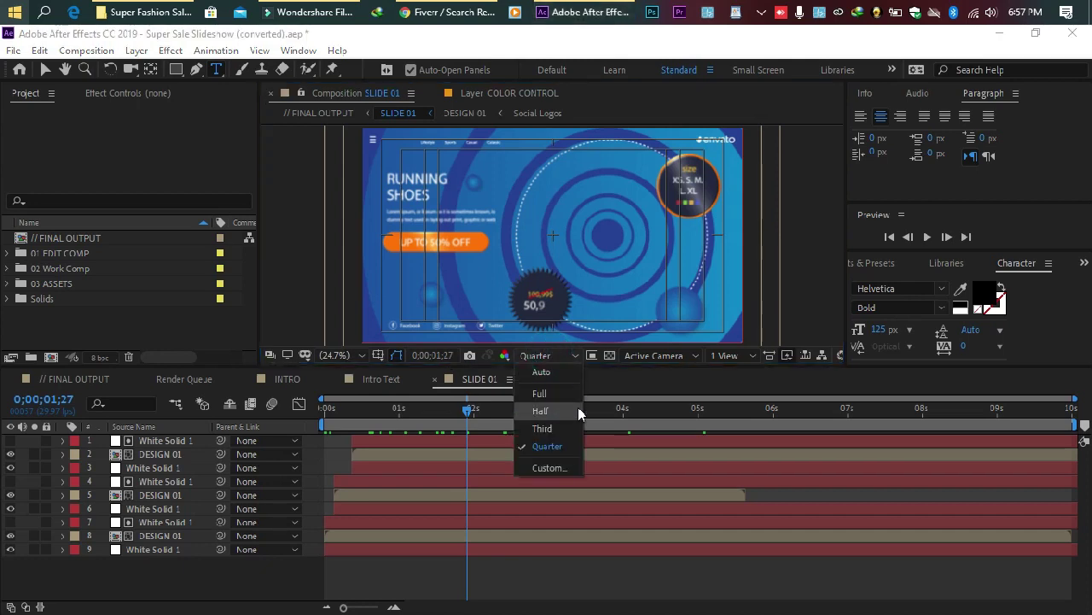
{"action": "left_click", "coordinate": [544, 444]}
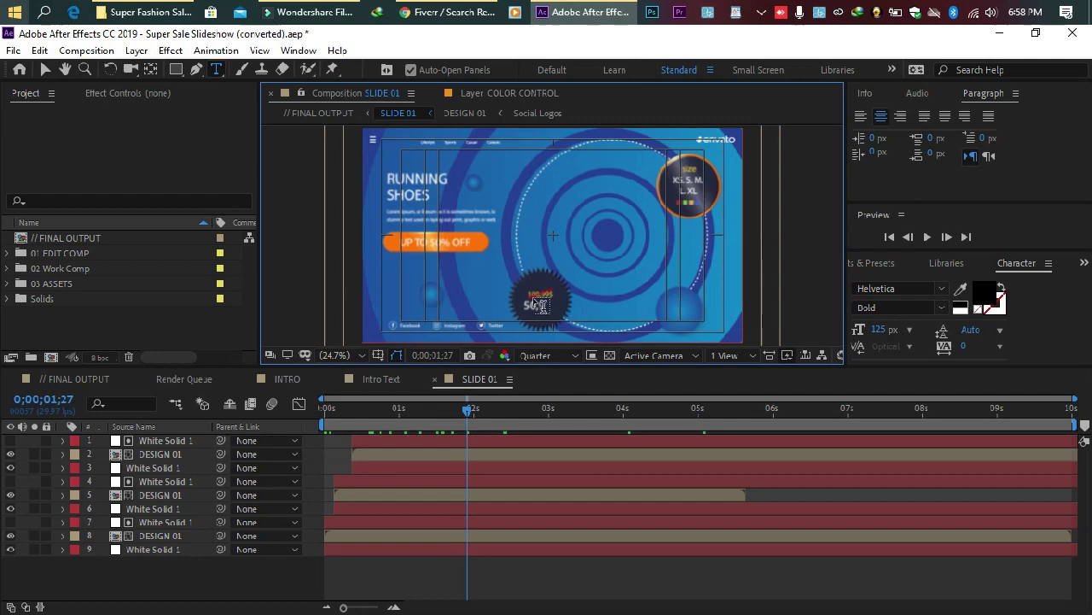
- Activate the Selection tool and scrub SLIDE 01 to 0;00;00;28 to view its animation
{"action": "left_click", "coordinate": [45, 70]}
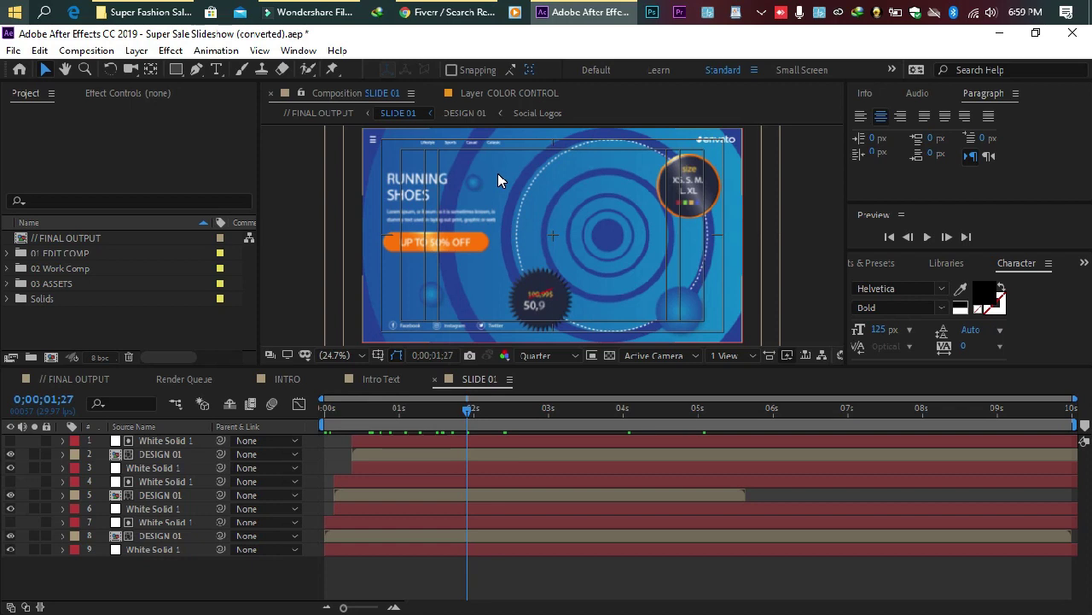
{"action": "left_click_drag", "start_coordinate": [345, 416], "coordinate": [395, 416]}
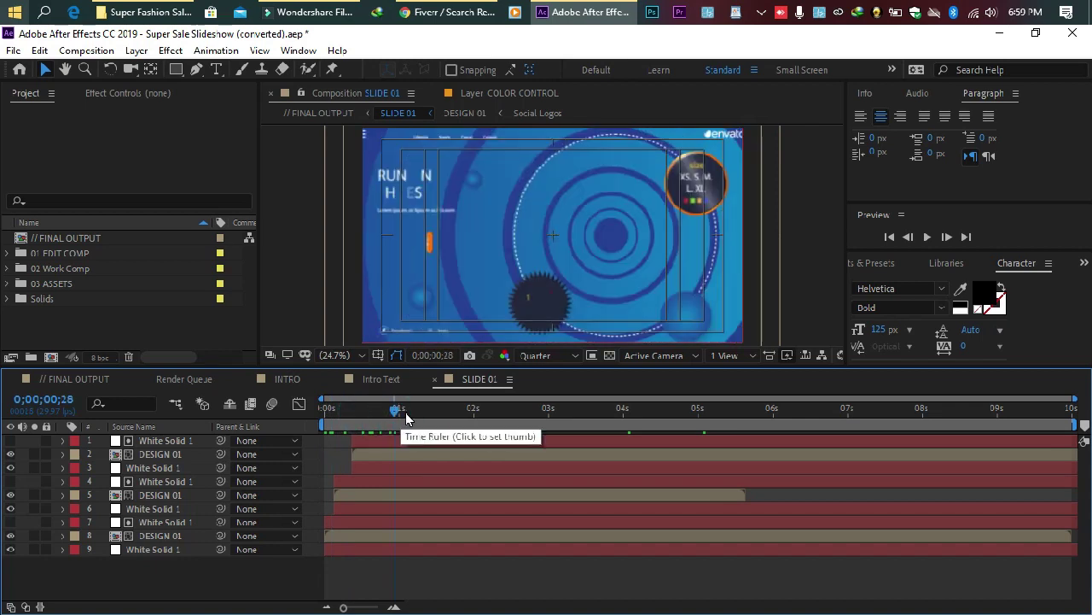
- Move SLIDE 01 to 0;00;01;14 and open the IMAGE/VIDEO 1 composition from the IMAGES/VIDEOS folder in 01 EDIT COMP
{"action": "left_click", "coordinate": [434, 411]}
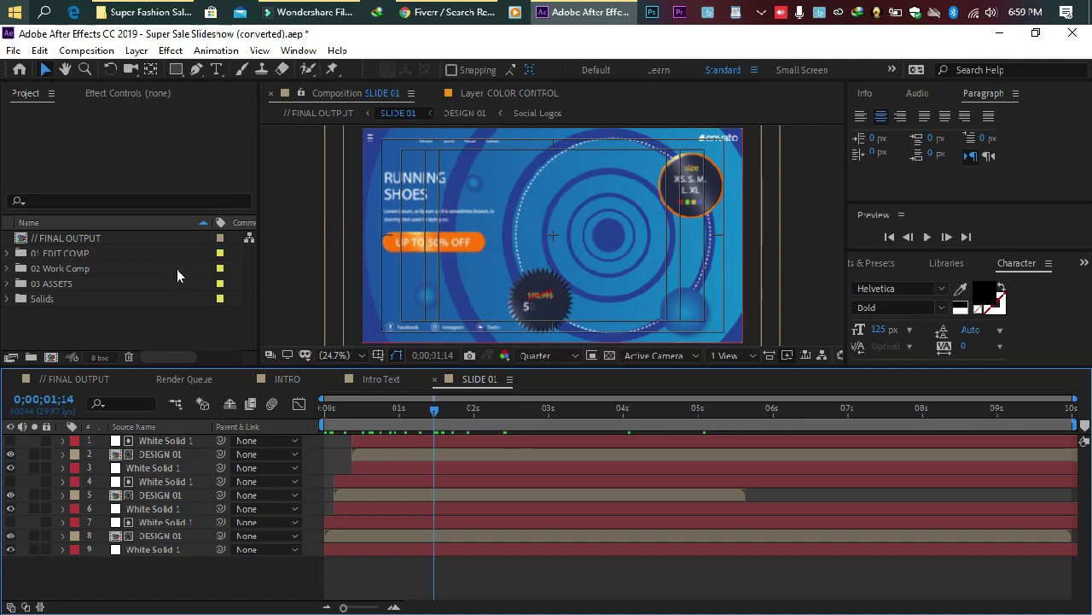
{"action": "left_click", "coordinate": [8, 253]}
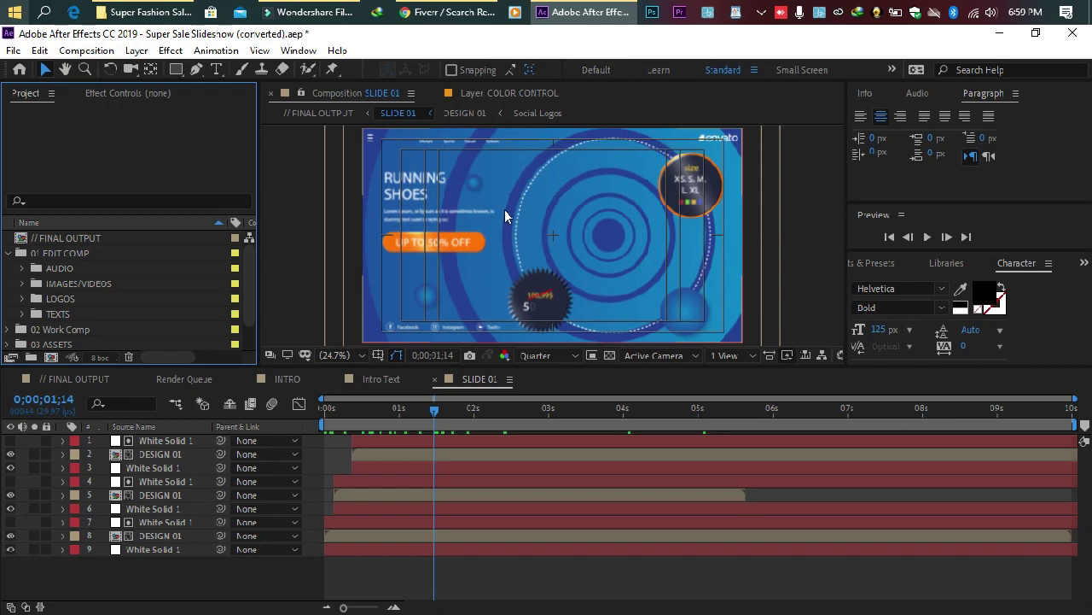
{"action": "double_click", "coordinate": [84, 285]}
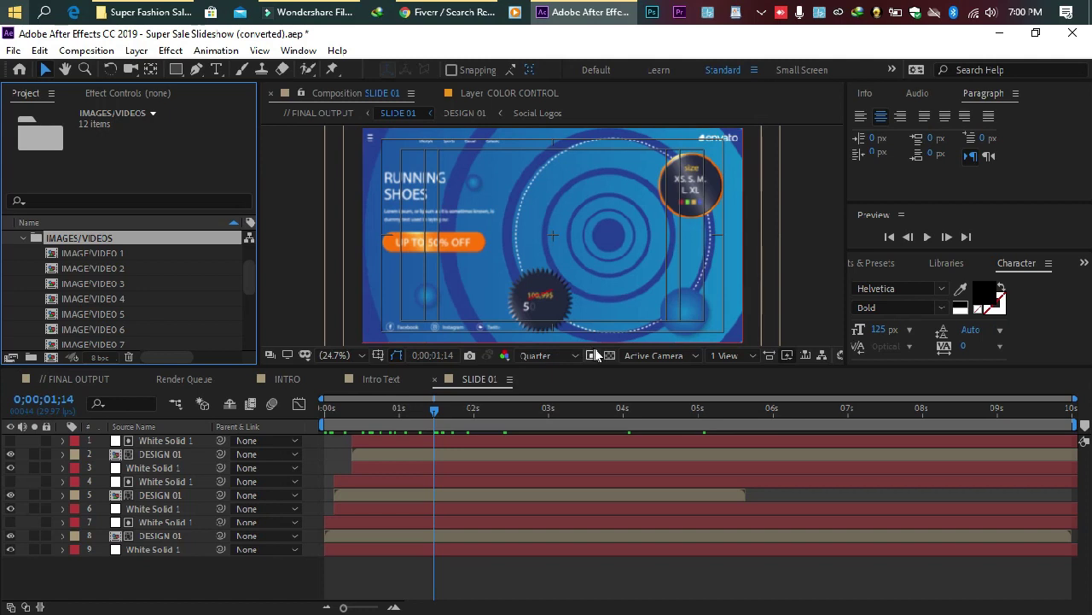
{"action": "double_click", "coordinate": [109, 252]}
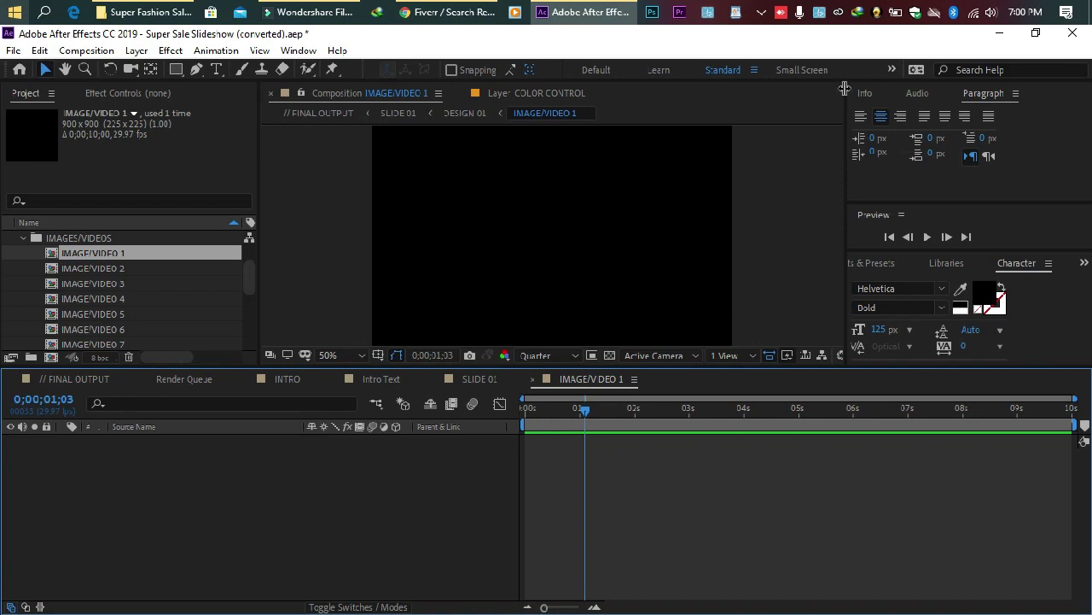
- Add the speaker image ba460b7daba0-l340bt.jpg from the desktop to the IMAGE/VIDEO 1 timeline
{"action": "left_click", "coordinate": [998, 32]}
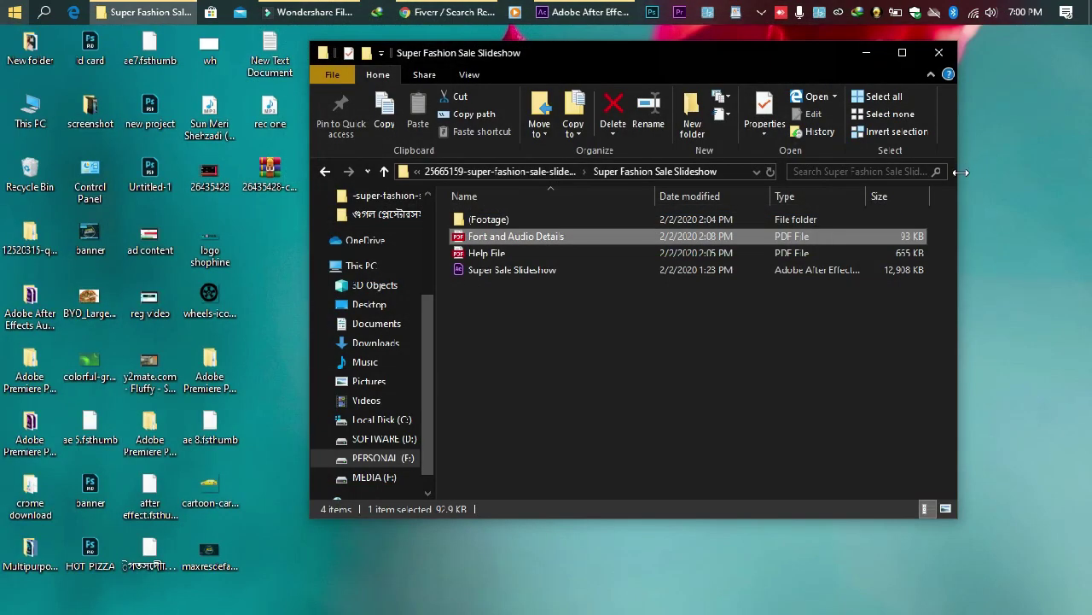
{"action": "left_click", "coordinate": [866, 52]}
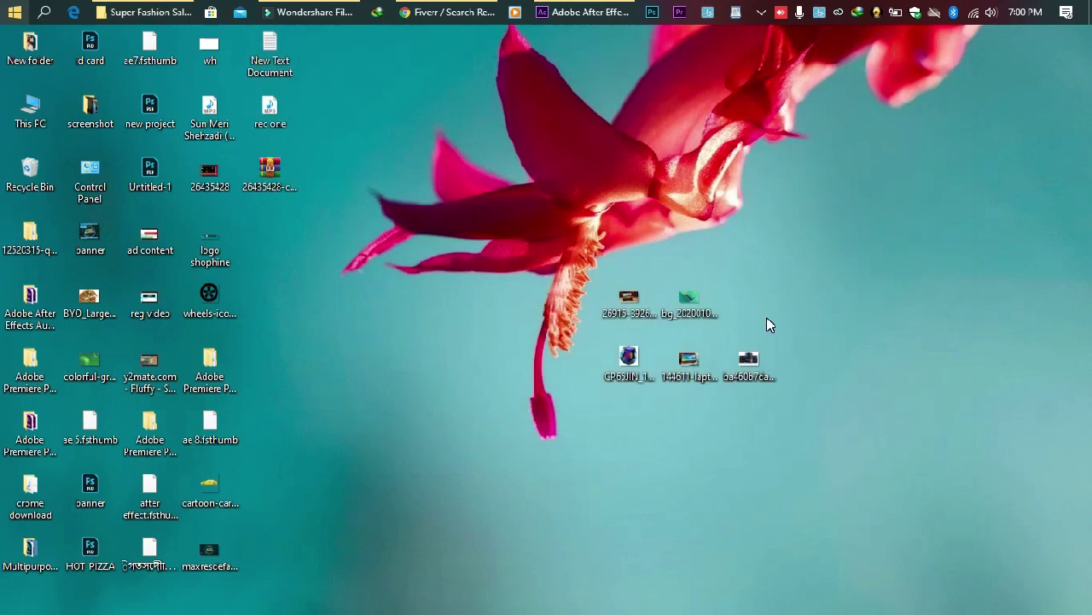
{"action": "left_click_drag", "start_coordinate": [752, 364], "coordinate": [570, 10]}
{"action": "left_click_drag", "start_coordinate": [571, 12], "coordinate": [205, 475]}
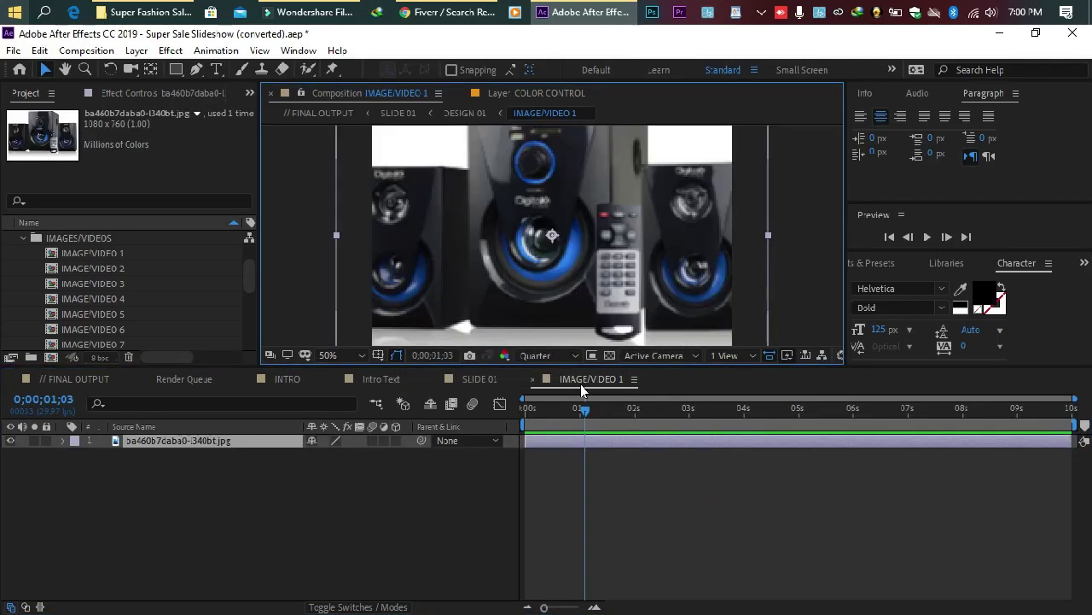
- Switch to Chrome and close the window with the Fiverr search results
{"action": "left_click", "coordinate": [455, 11]}
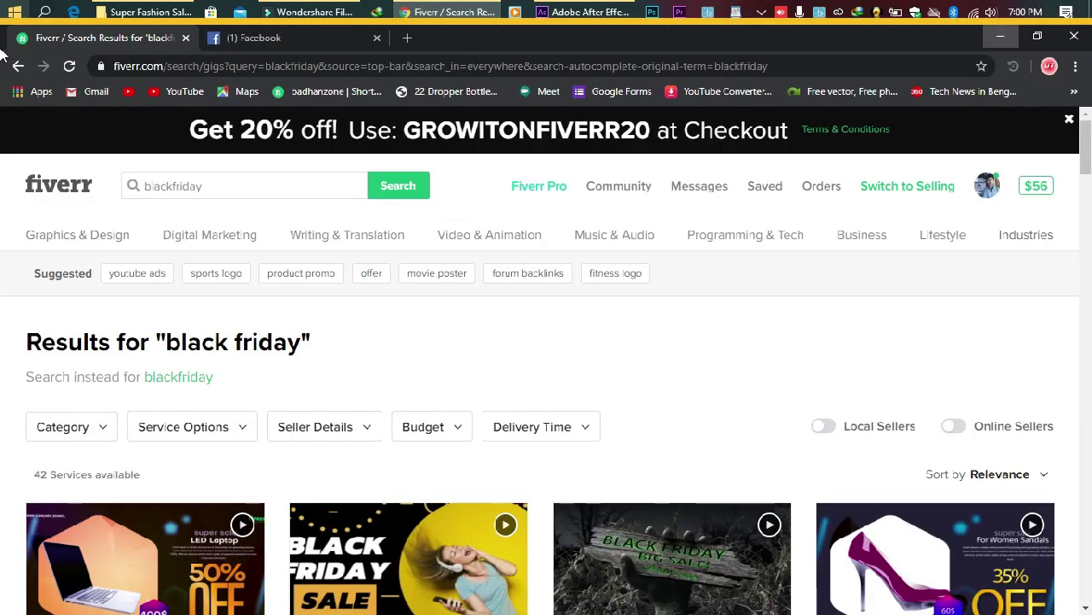
{"action": "left_click", "coordinate": [1074, 39]}
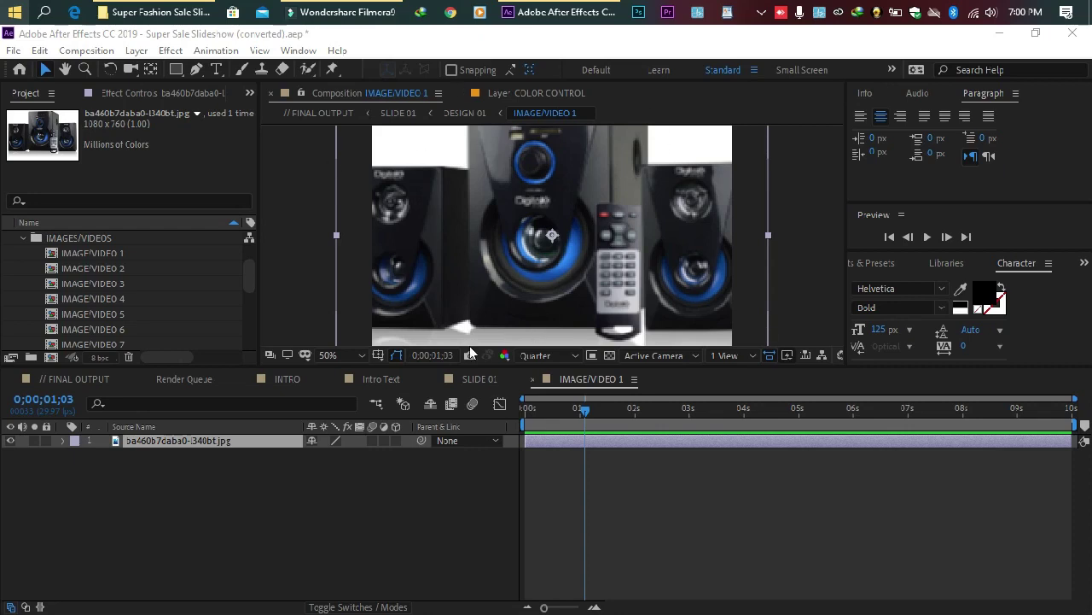
- Fit the IMAGE/VIDEO 1 composition to the viewer and reveal the speaker image layer's Scale property
{"action": "left_click", "coordinate": [341, 355]}
{"action": "left_click", "coordinate": [336, 70]}
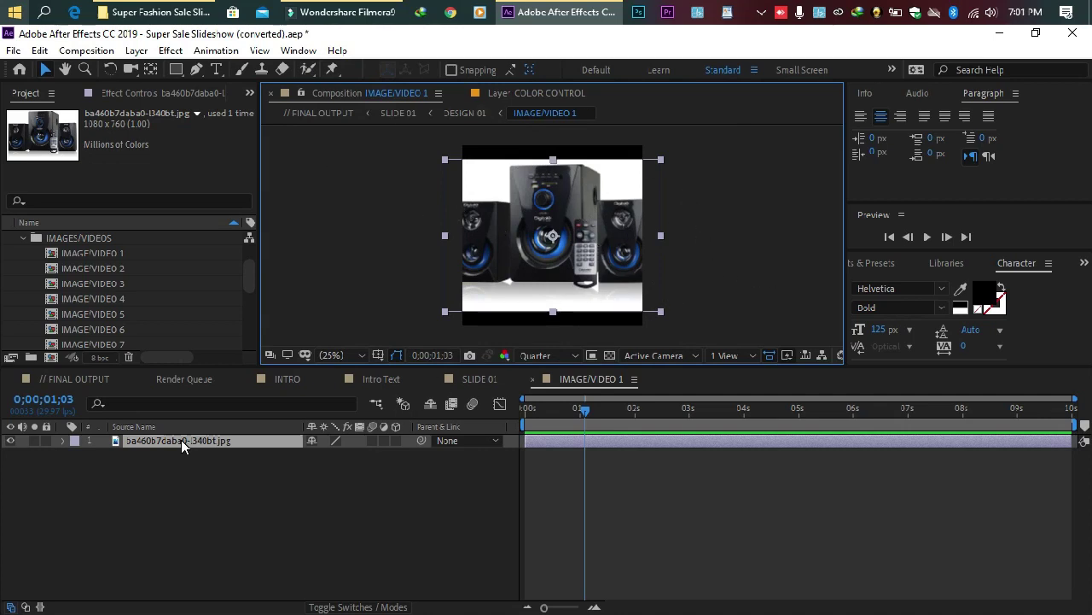
{"action": "key", "text": "s"}
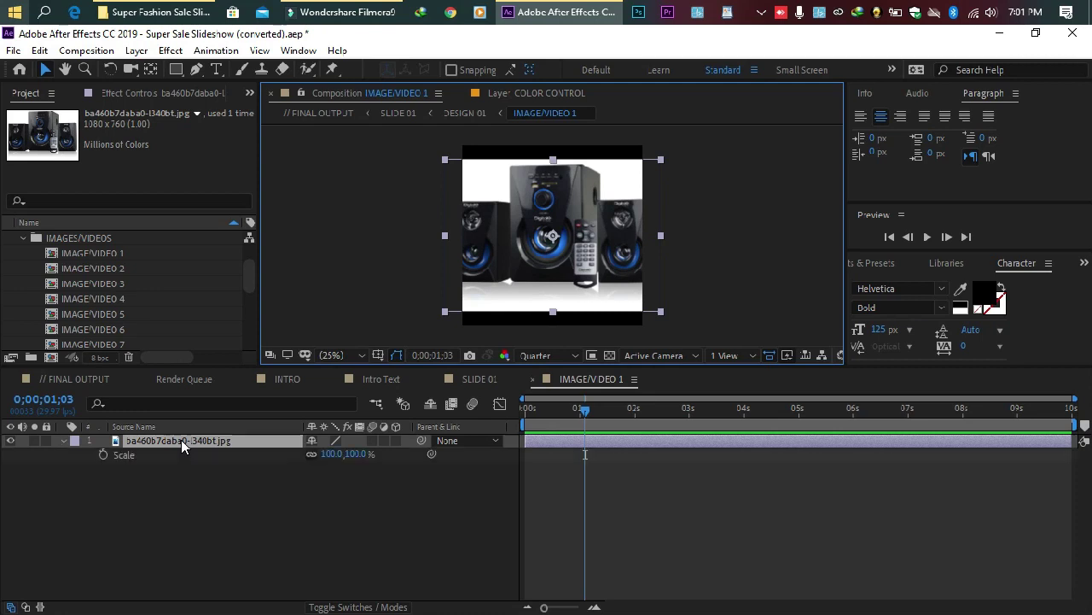
{"action": "left_click", "coordinate": [761, 10]}
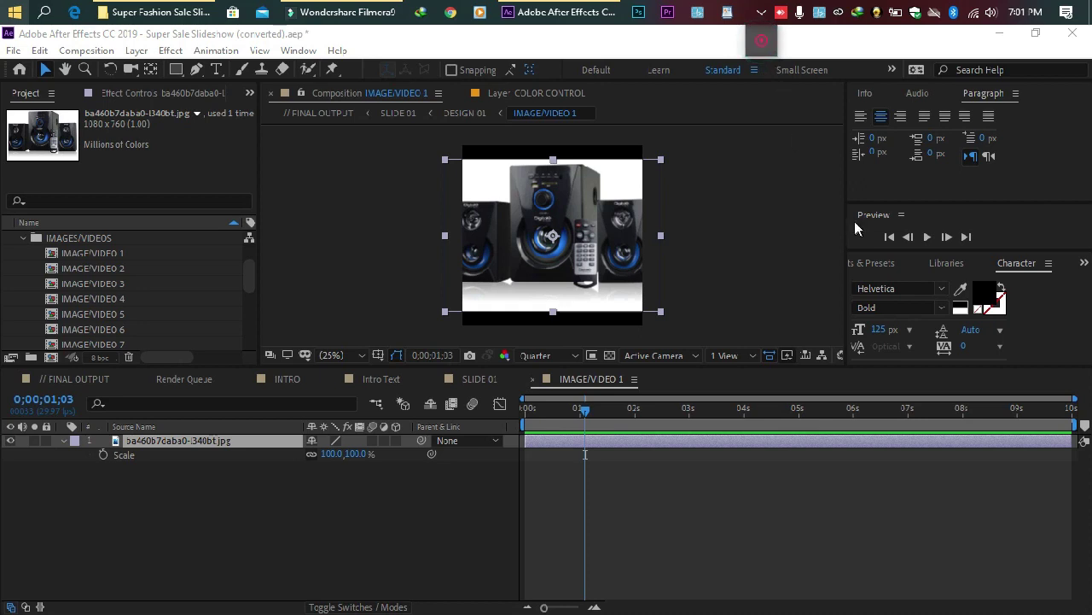
{"action": "right_click", "coordinate": [761, 40]}
{"action": "left_click", "coordinate": [832, 53]}
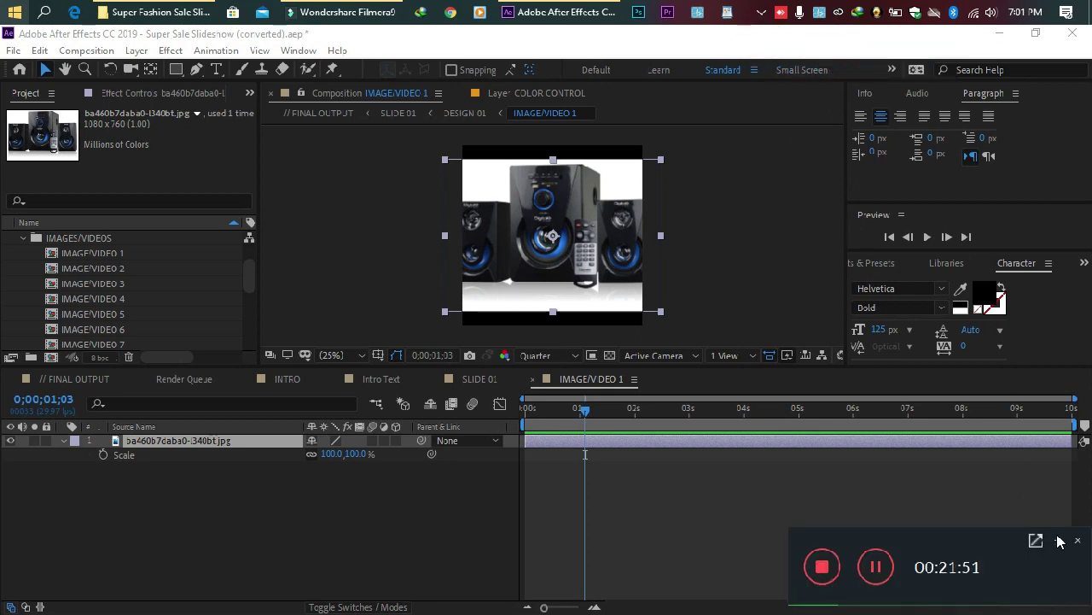
{"action": "left_click", "coordinate": [1057, 541]}
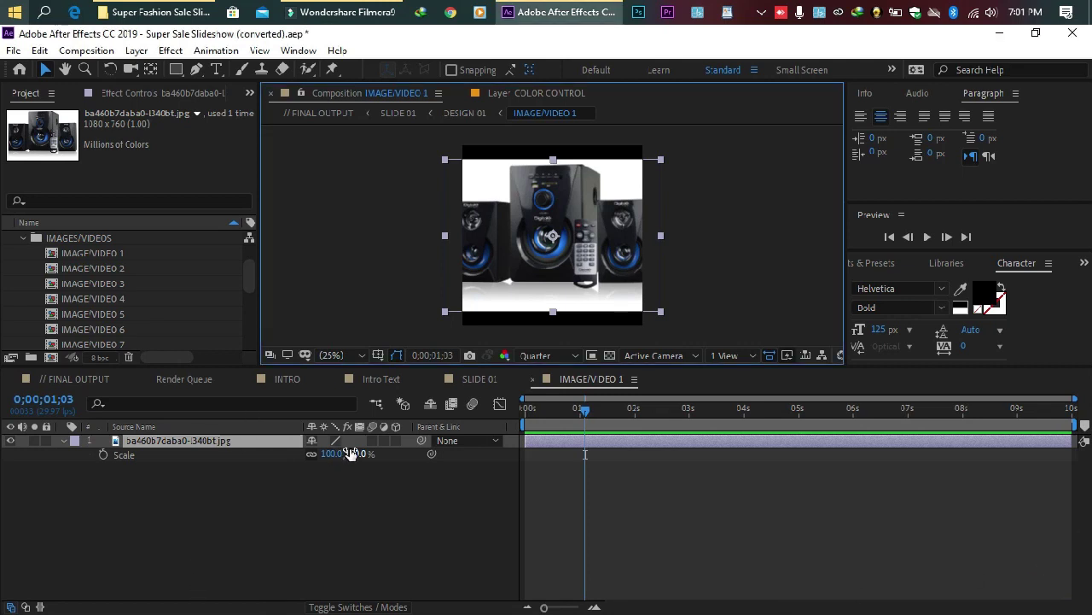
- Scale the speaker image layer to 80% and return to SLIDE 01 at 0;00;01;14 to check it
{"action": "left_click_drag", "start_coordinate": [339, 460], "coordinate": [351, 481]}
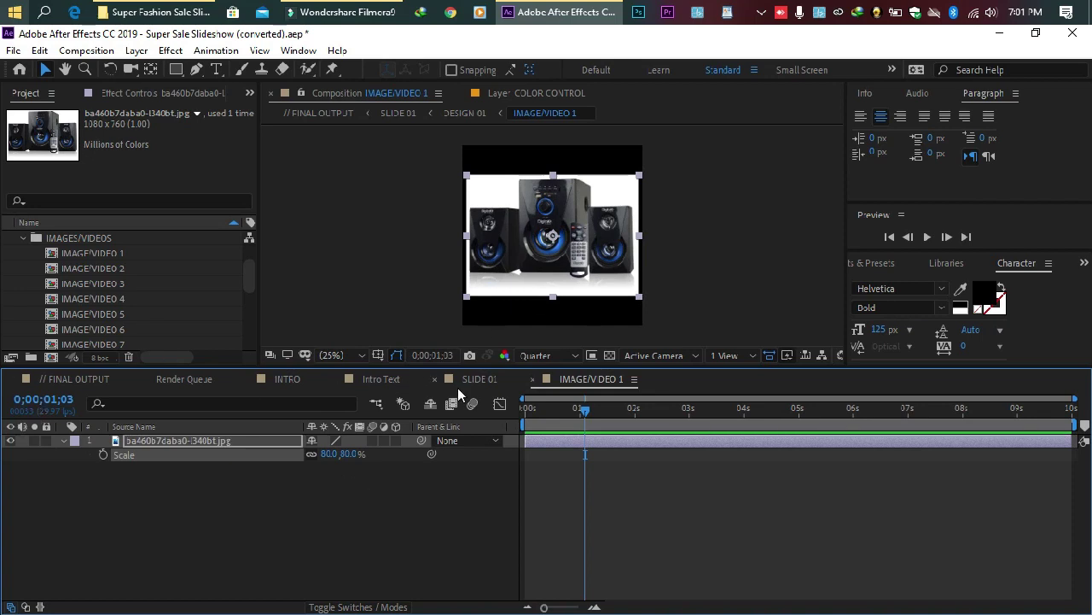
{"action": "left_click", "coordinate": [479, 379]}
{"action": "left_click", "coordinate": [433, 409]}
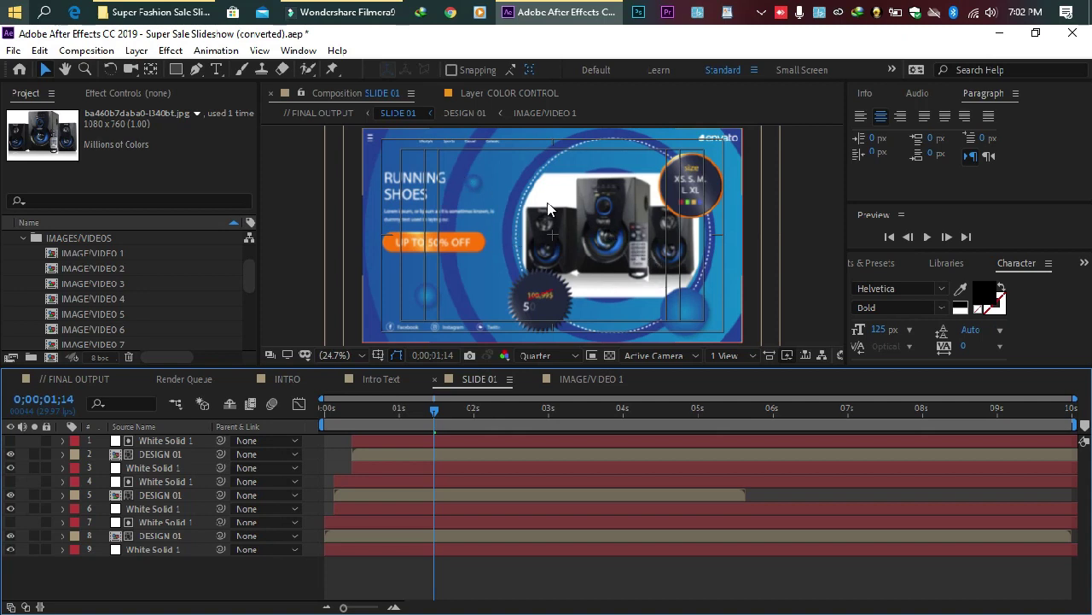
- Go to the desktop and bring up the choice of other apps for opening ba460b7daba0-l340bt.jpg
{"action": "left_click", "coordinate": [999, 34]}
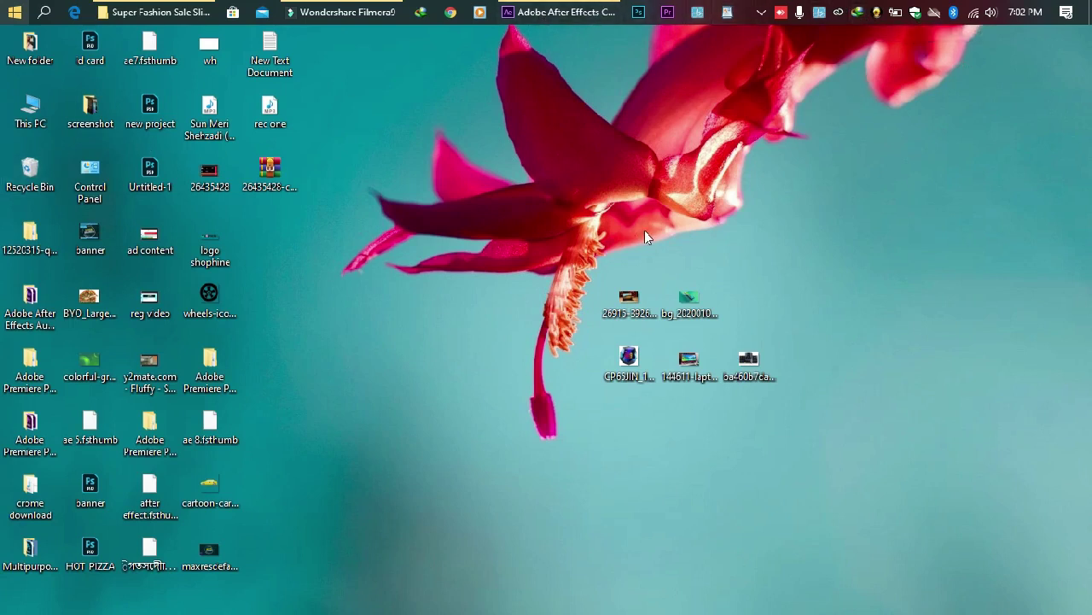
{"action": "left_click", "coordinate": [747, 365]}
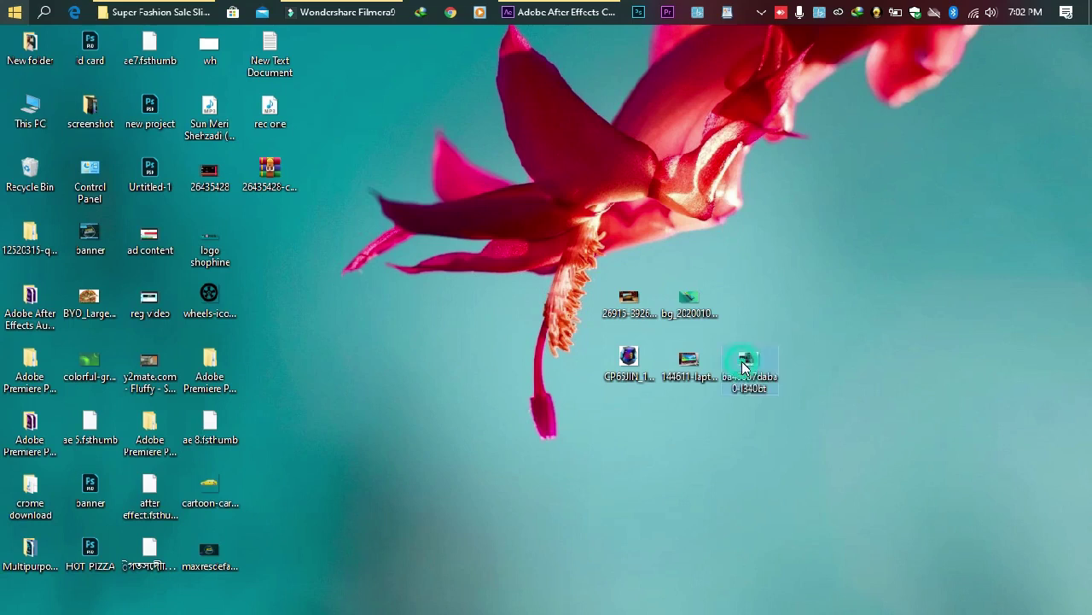
{"action": "double_click", "coordinate": [747, 365]}
{"action": "right_click", "coordinate": [749, 364]}
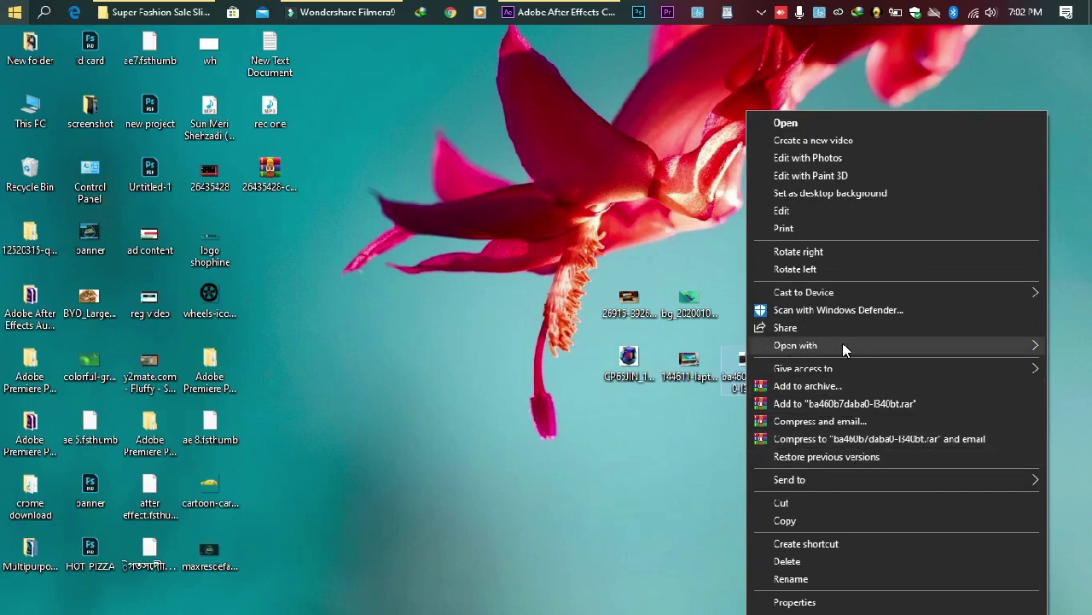
{"action": "mouse_move", "coordinate": [843, 345]}
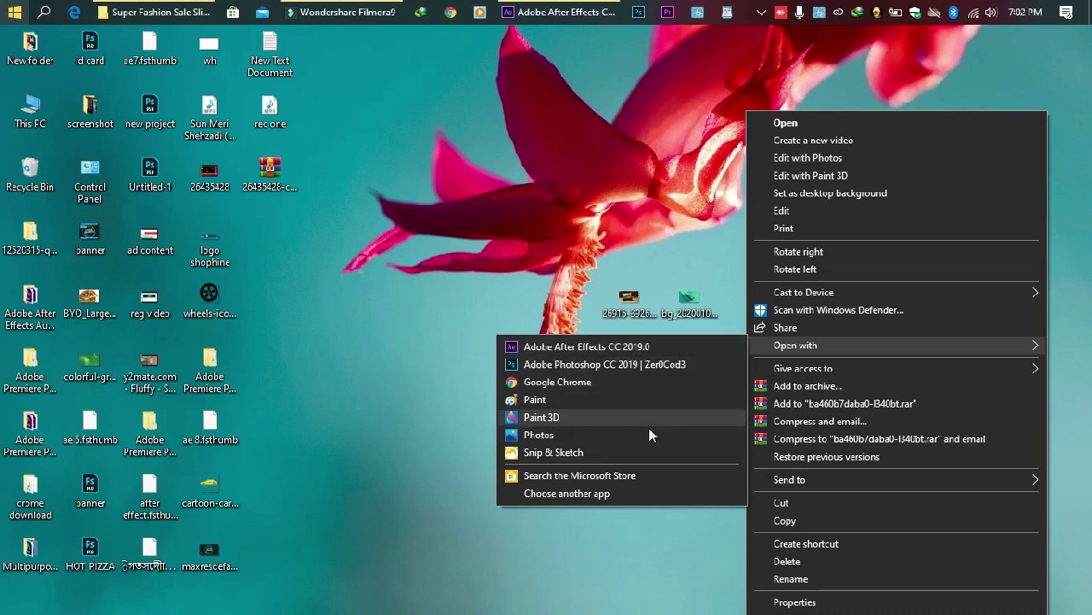
{"action": "left_click", "coordinate": [579, 495]}
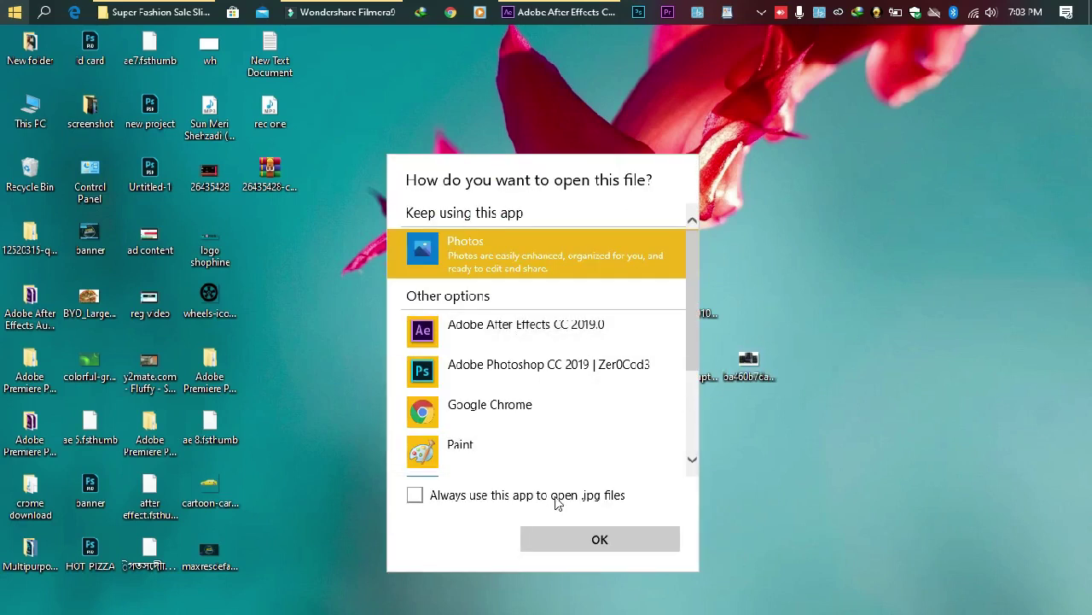
- Look through the available apps and open the speaker image in Adobe Photoshop CC 2019
{"action": "scroll", "coordinate": [508, 380], "scroll_direction": "down", "scroll_amount": 3}
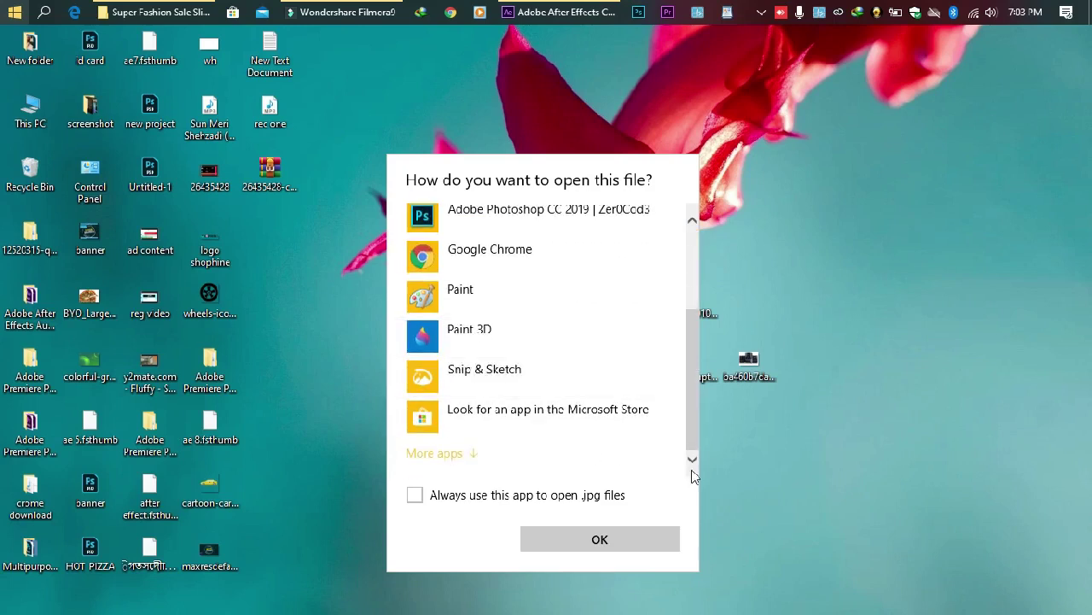
{"action": "scroll", "coordinate": [410, 303], "scroll_direction": "up", "scroll_amount": 3}
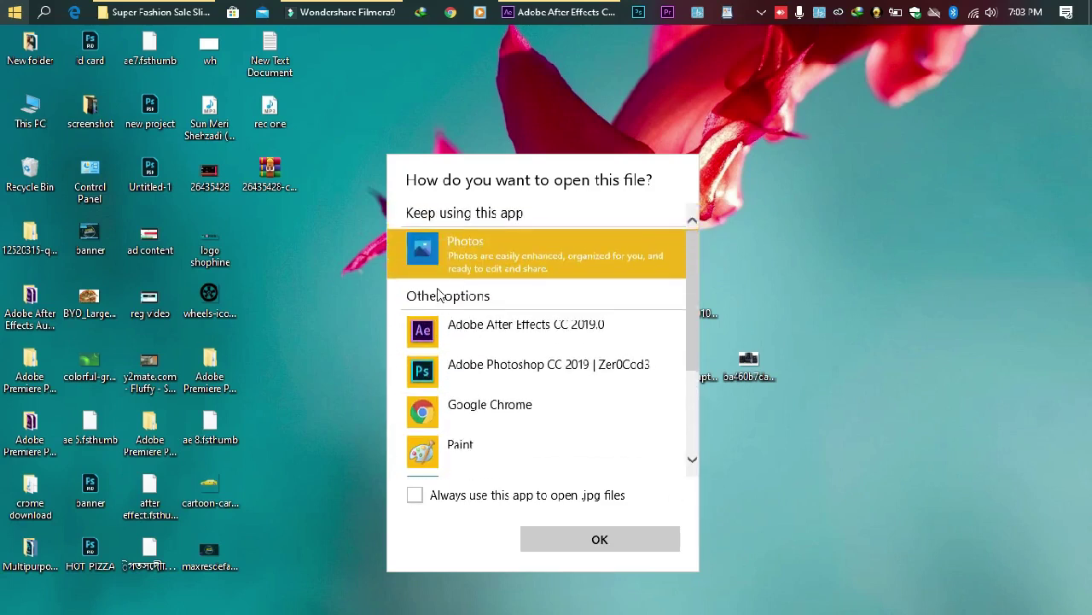
{"action": "scroll", "coordinate": [495, 246], "scroll_direction": "down", "scroll_amount": 3}
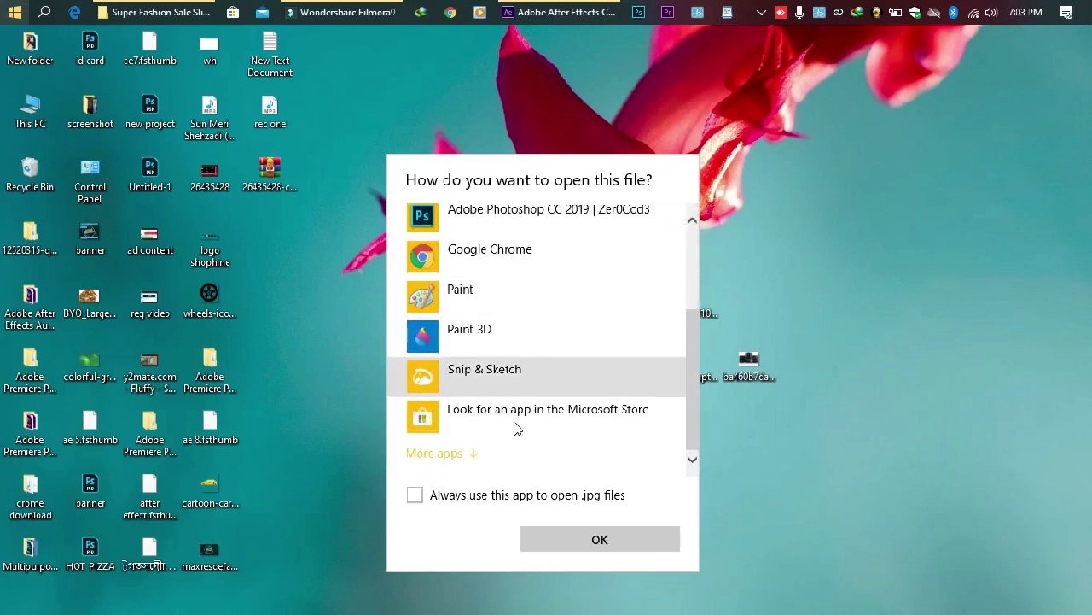
{"action": "left_click", "coordinate": [452, 455]}
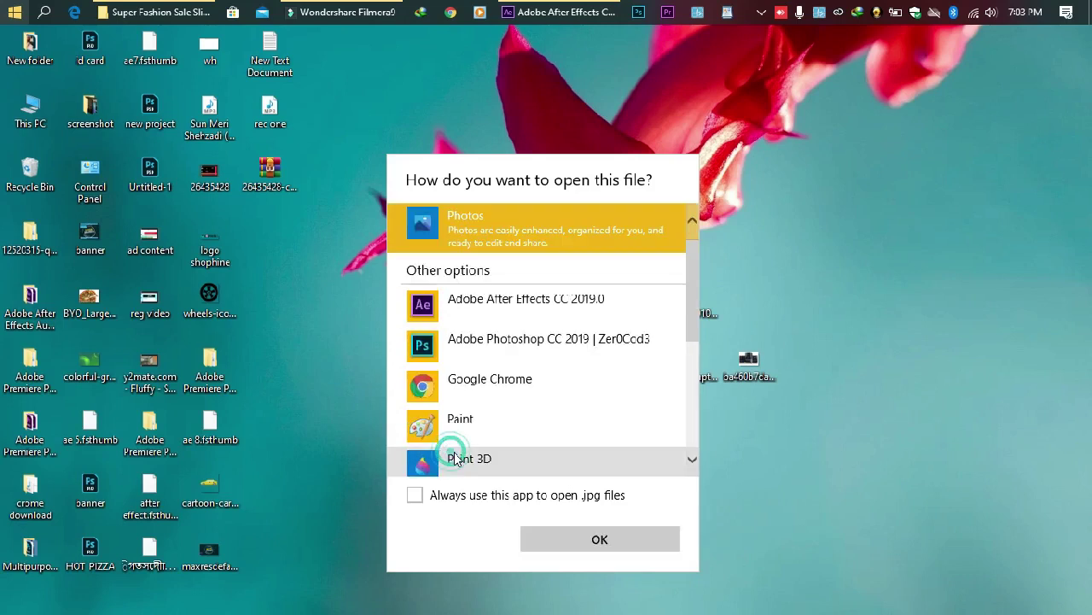
{"action": "scroll", "coordinate": [502, 280], "scroll_direction": "down", "scroll_amount": 5}
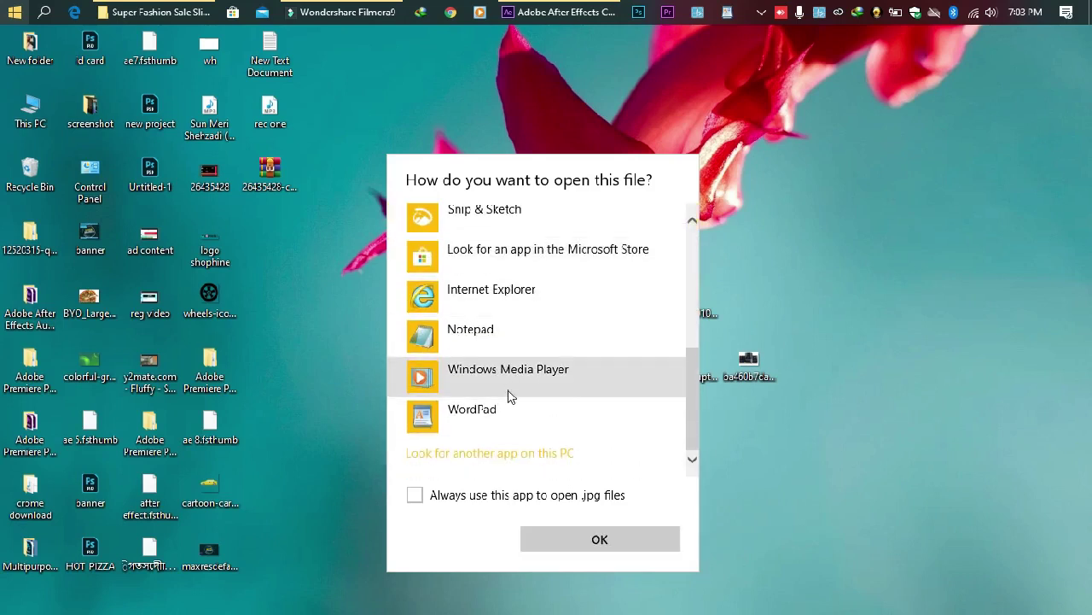
{"action": "scroll", "coordinate": [516, 402], "scroll_direction": "up", "scroll_amount": 5}
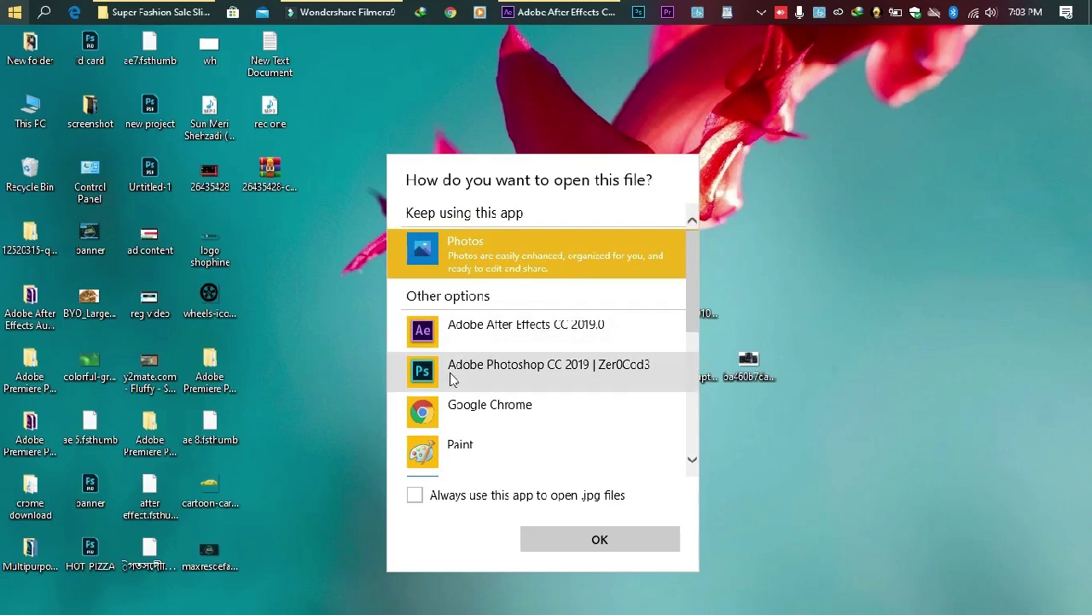
{"action": "left_click", "coordinate": [535, 375]}
{"action": "left_click", "coordinate": [593, 536]}
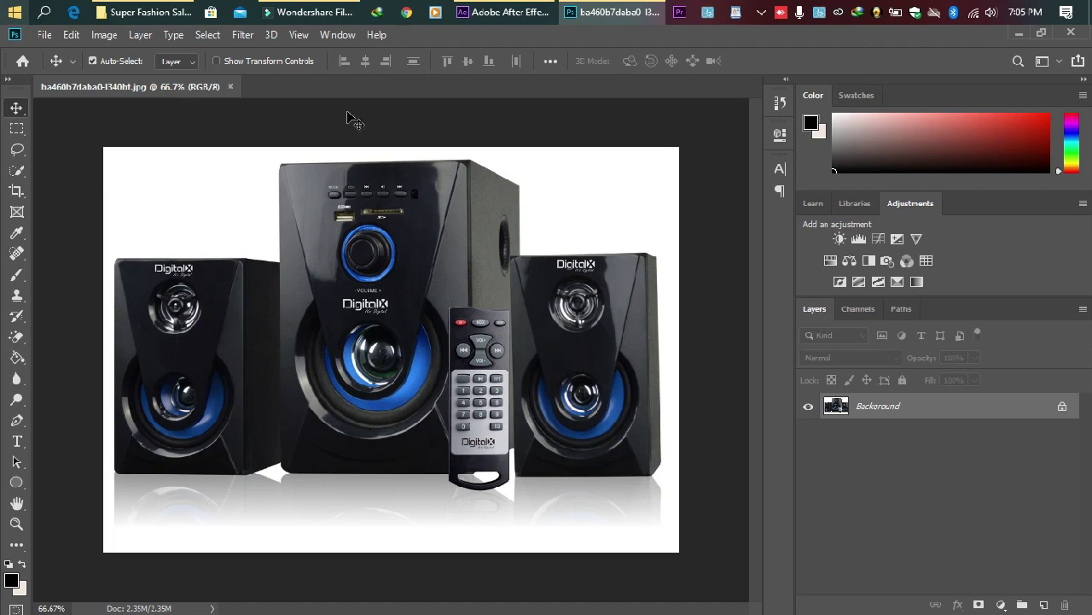
- Unlock the Background layer of the speaker image and add a new empty layer beneath it
{"action": "left_click", "coordinate": [1061, 407]}
{"action": "left_click", "coordinate": [1059, 409]}
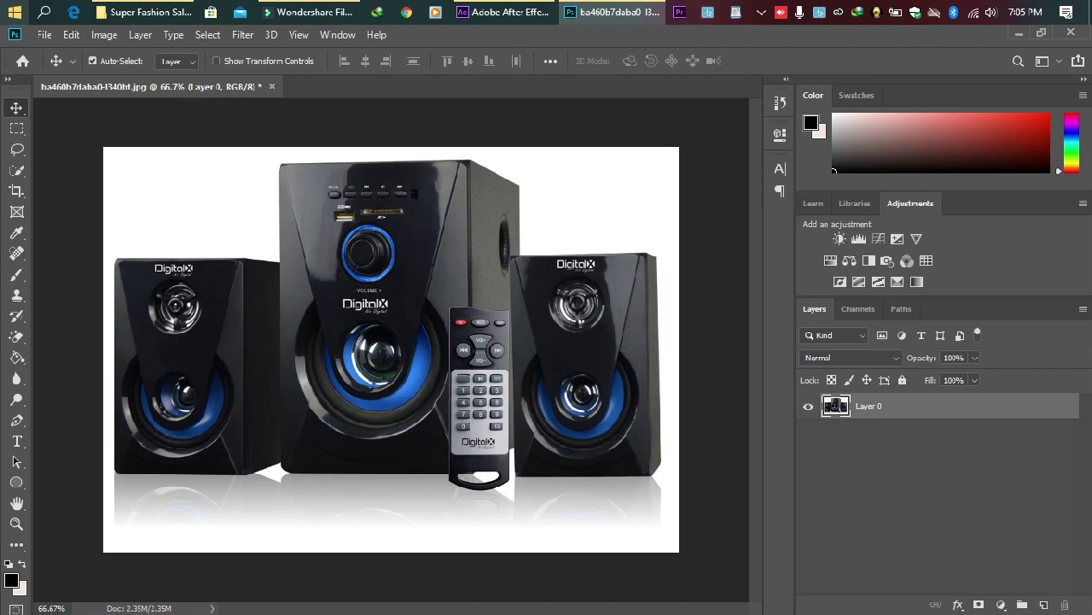
{"action": "left_click", "coordinate": [1043, 604]}
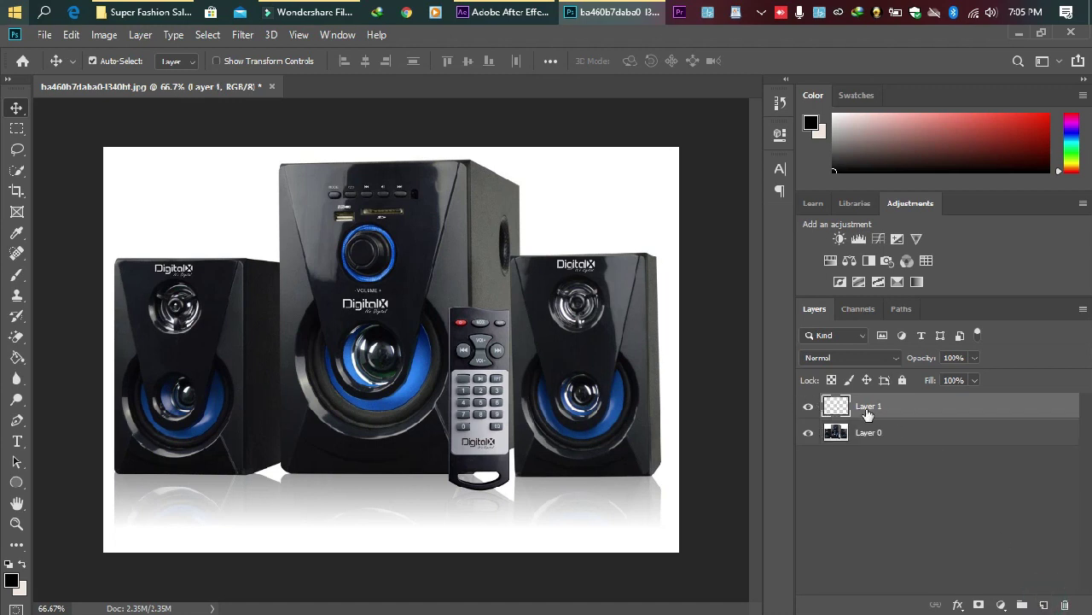
{"action": "left_click_drag", "start_coordinate": [871, 415], "coordinate": [878, 440]}
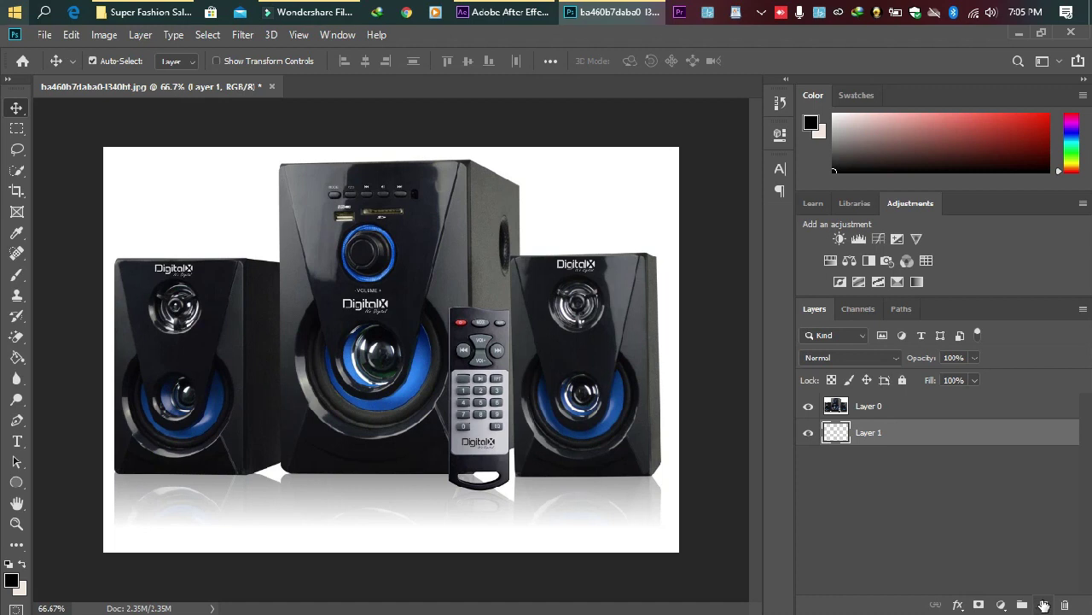
- Erase the white background around the speakers on Layer 0 with the Magic Eraser tool
{"action": "left_click", "coordinate": [886, 409]}
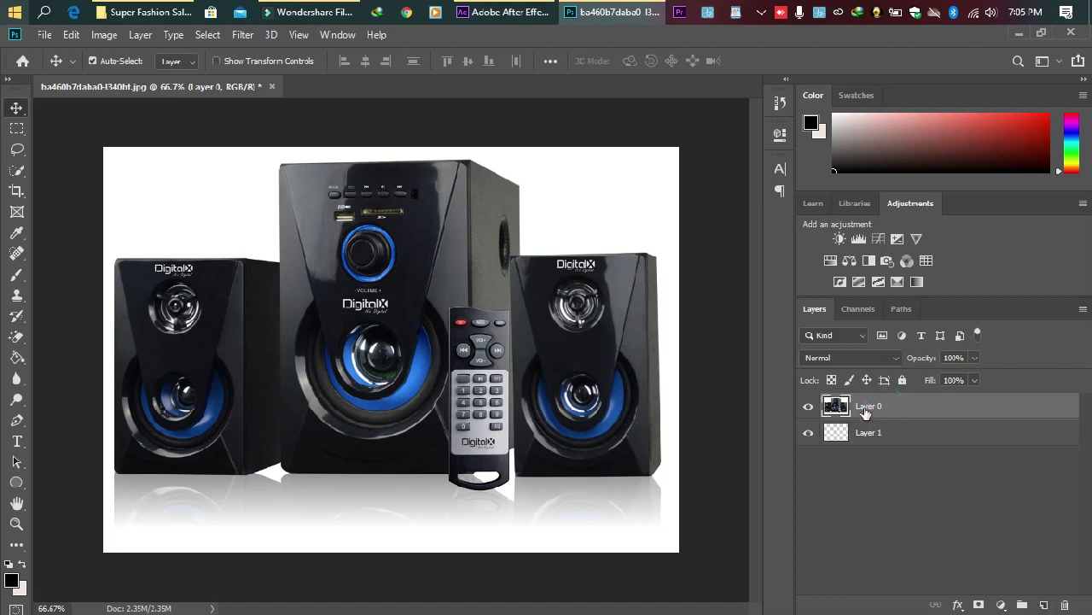
{"action": "left_click", "coordinate": [1071, 406]}
{"action": "left_click", "coordinate": [16, 338]}
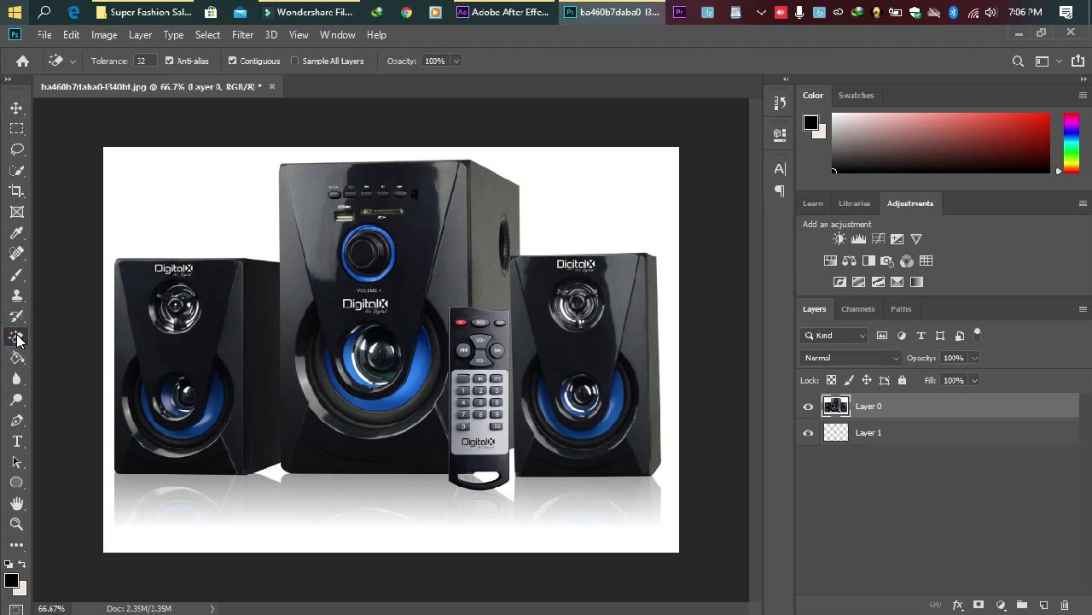
{"action": "right_click", "coordinate": [16, 338]}
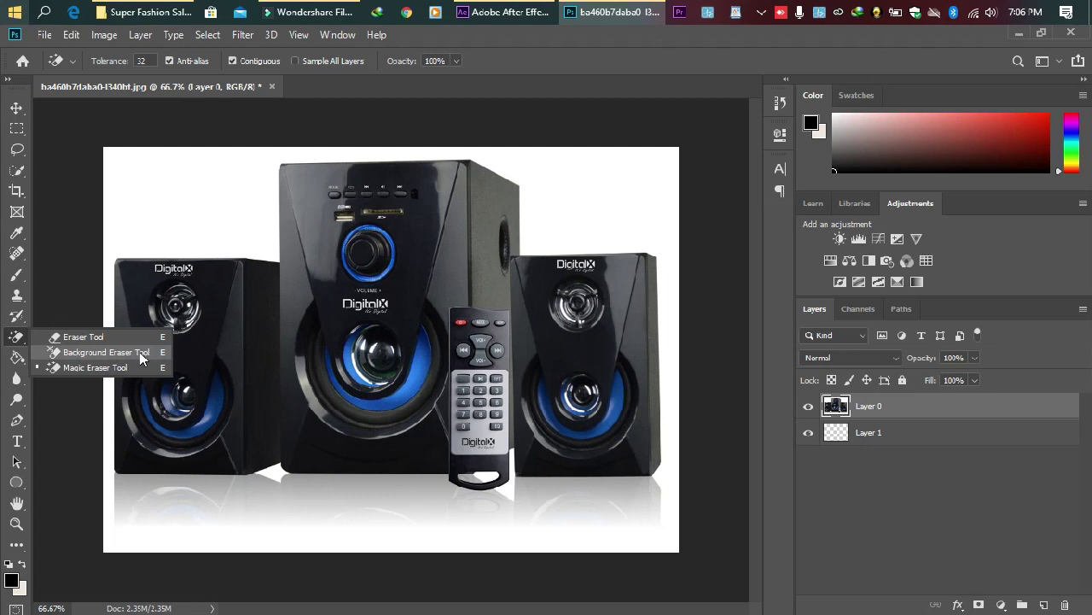
{"action": "left_click", "coordinate": [96, 367]}
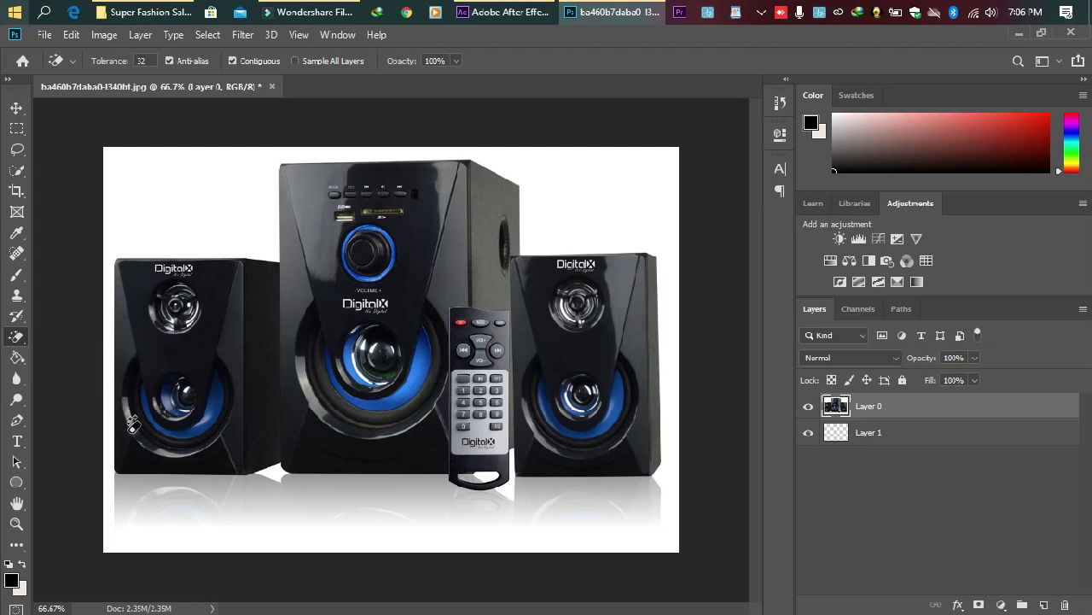
{"action": "left_click", "coordinate": [184, 201]}
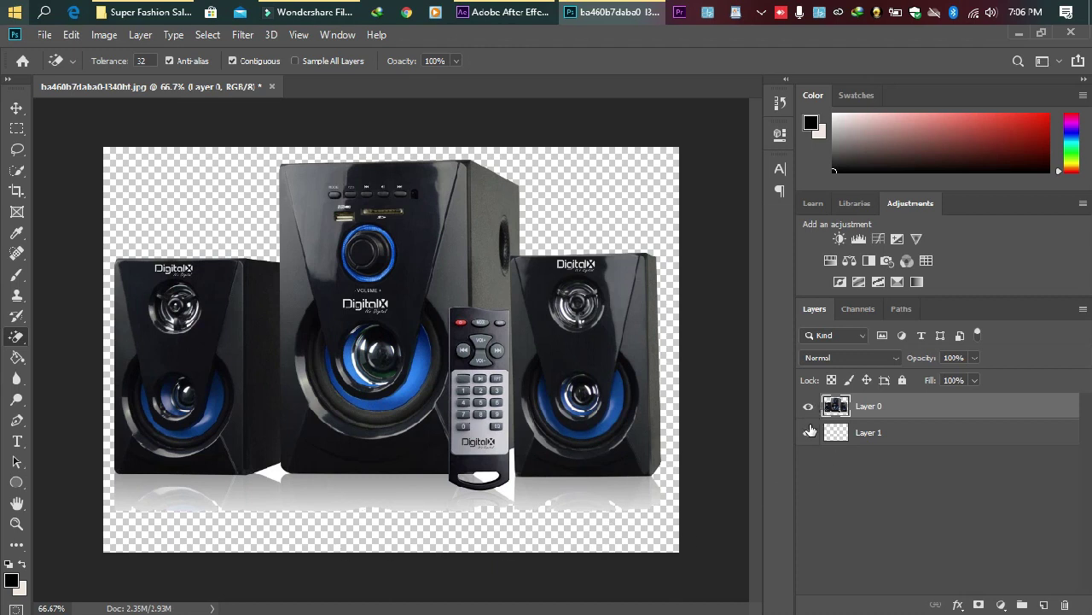
- Toggle the visibility of Layer 1 to check the erased background and reselect Layer 0
{"action": "left_click", "coordinate": [809, 439]}
{"action": "left_click", "coordinate": [808, 433]}
{"action": "left_click", "coordinate": [810, 432]}
{"action": "left_click", "coordinate": [809, 432]}
{"action": "left_click", "coordinate": [882, 433]}
{"action": "left_click", "coordinate": [871, 407]}
- Save the cut-out as PNG file ba460b7daba0-l340bt on the Desktop with the large file size (fastest saving) option
{"action": "left_click", "coordinate": [44, 34]}
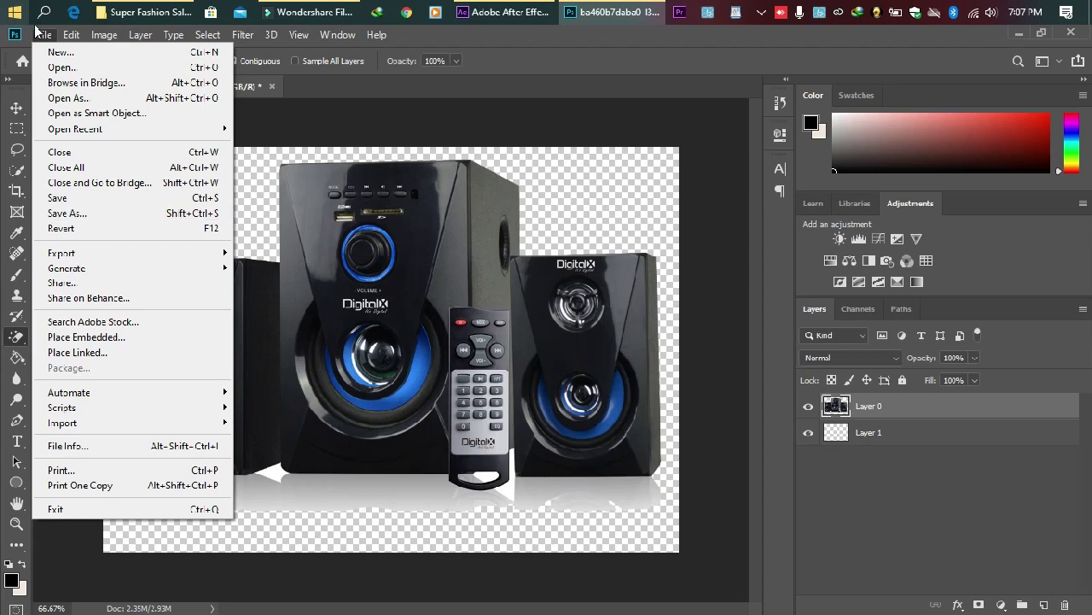
{"action": "left_click", "coordinate": [86, 214]}
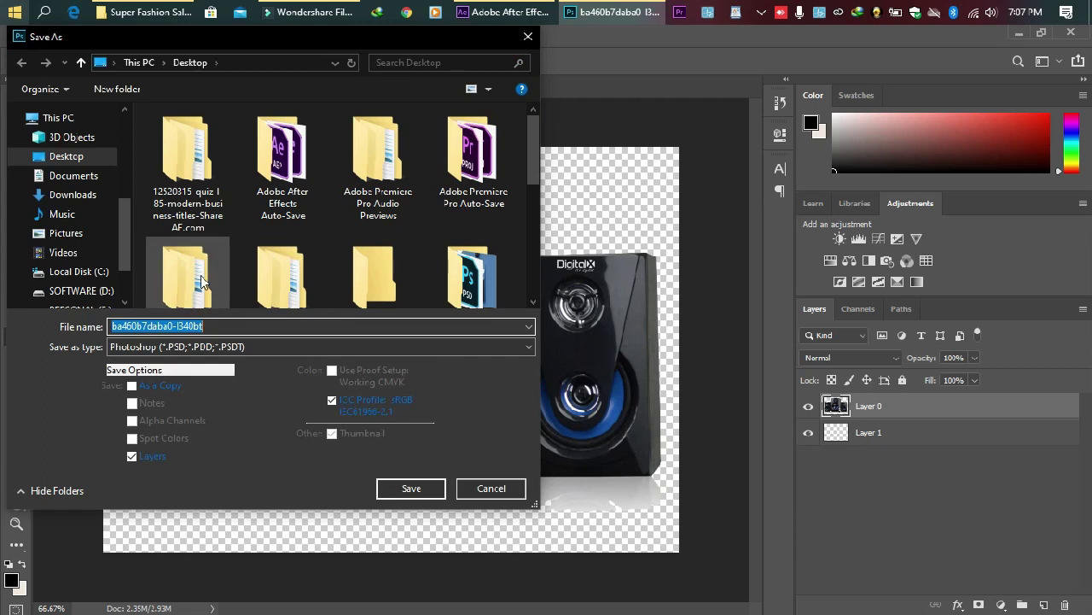
{"action": "left_click", "coordinate": [73, 157]}
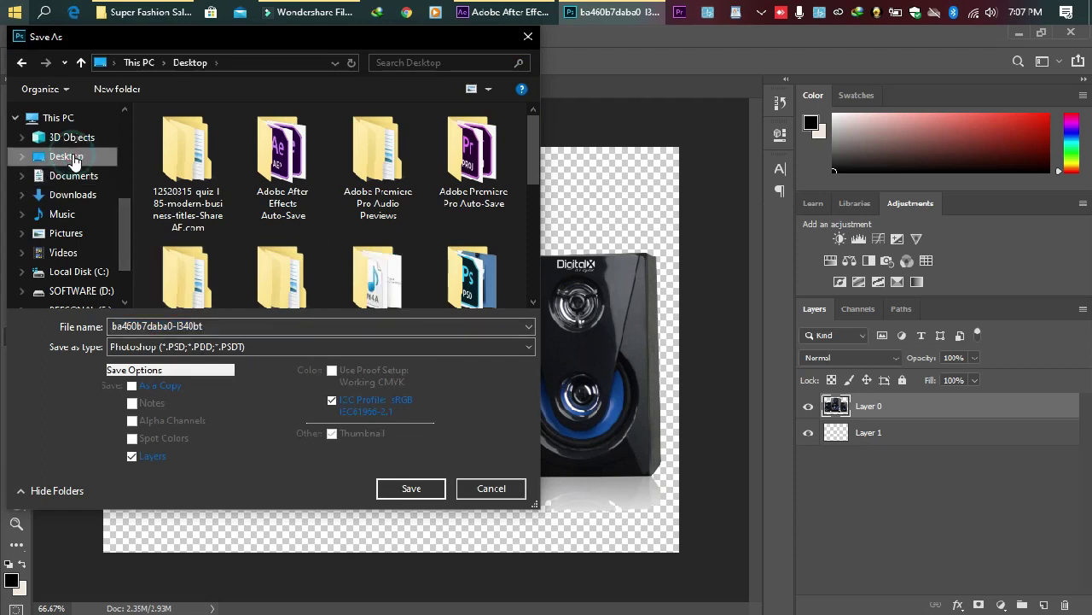
{"action": "left_click", "coordinate": [193, 350]}
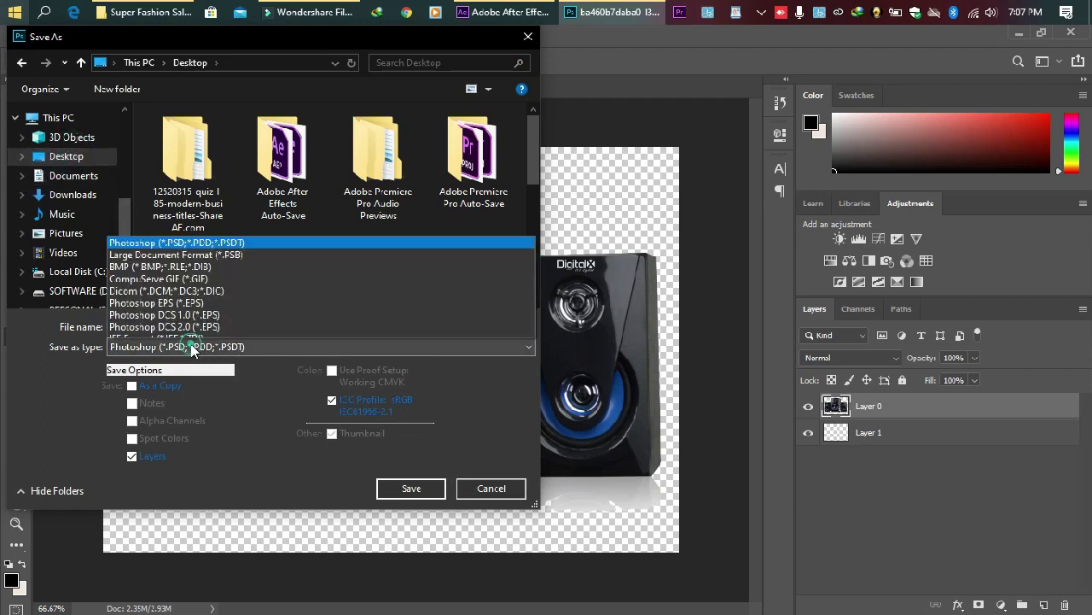
{"action": "left_click", "coordinate": [188, 350]}
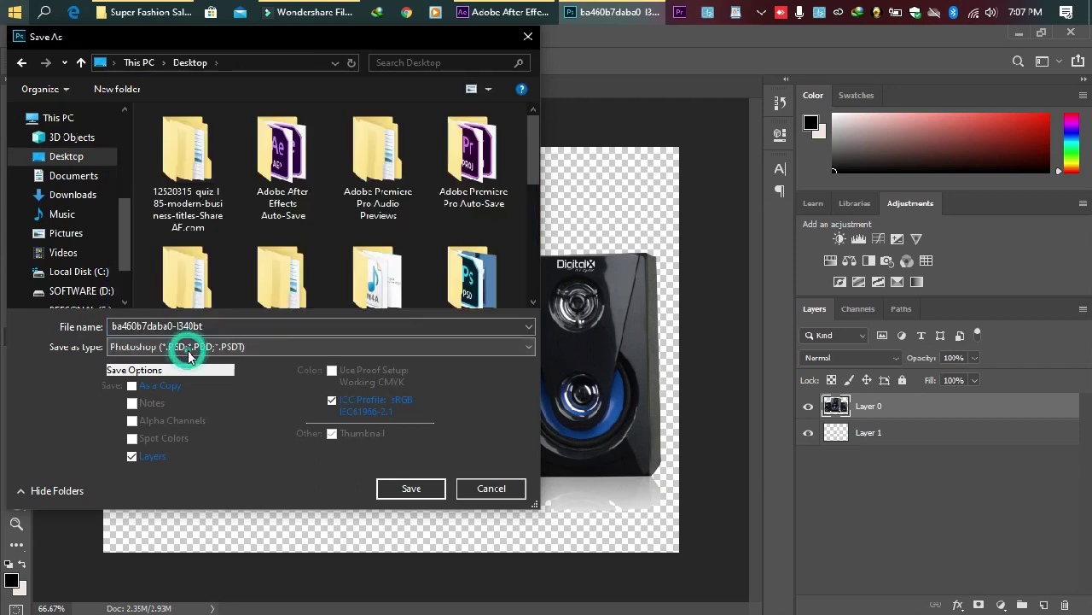
{"action": "left_click", "coordinate": [189, 351]}
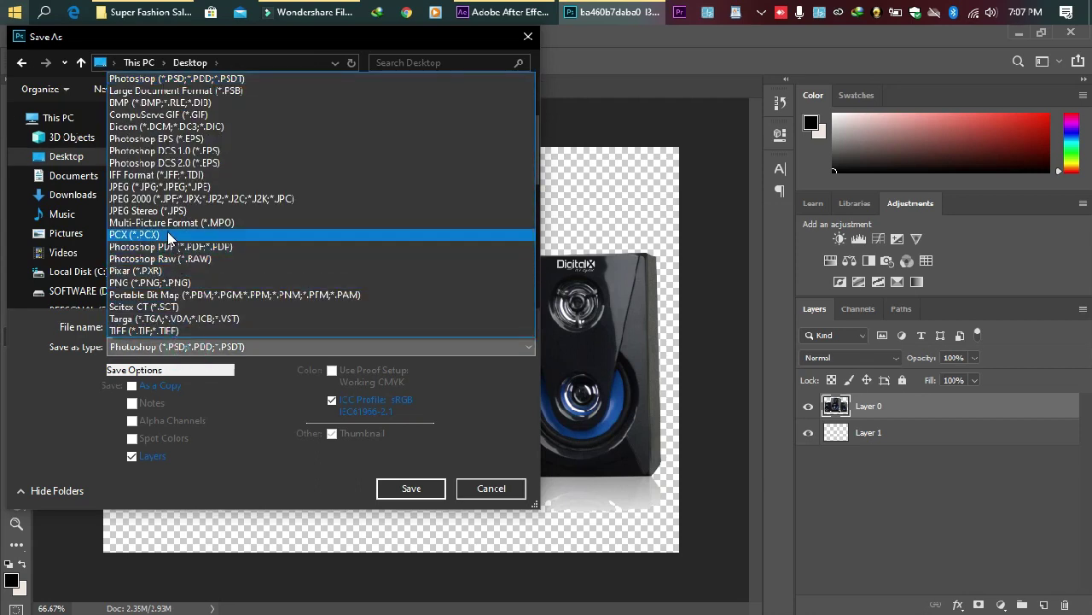
{"action": "left_click", "coordinate": [162, 285]}
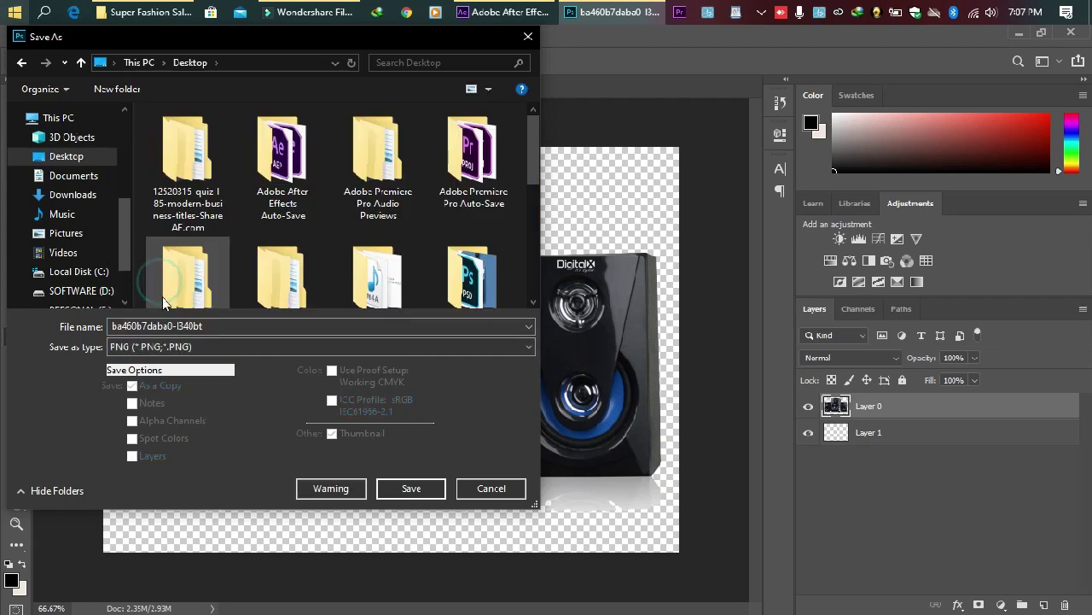
{"action": "left_click", "coordinate": [407, 490]}
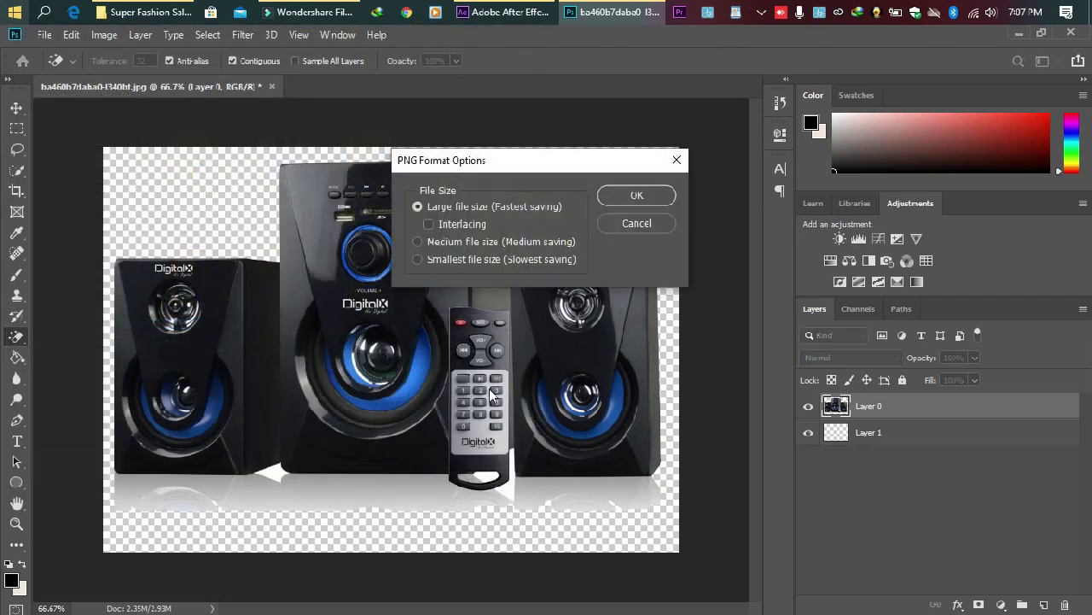
{"action": "left_click", "coordinate": [642, 195]}
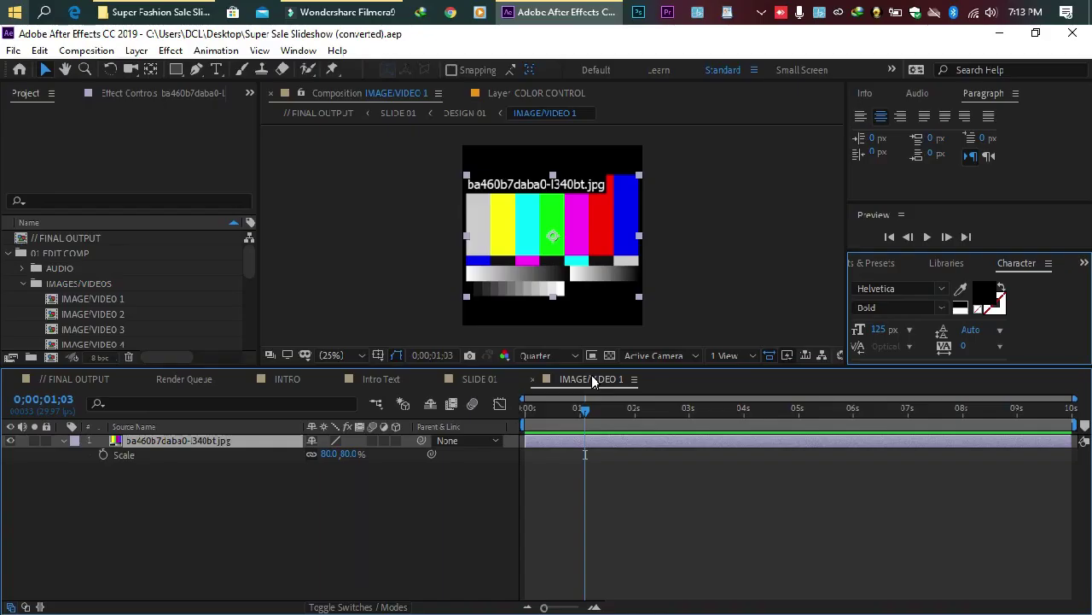
- In After Effects, delete the ba460b7daba0-l340bt.jpg layer from the IMAGE/VIDEO 1 composition
{"action": "left_click", "coordinate": [999, 33]}
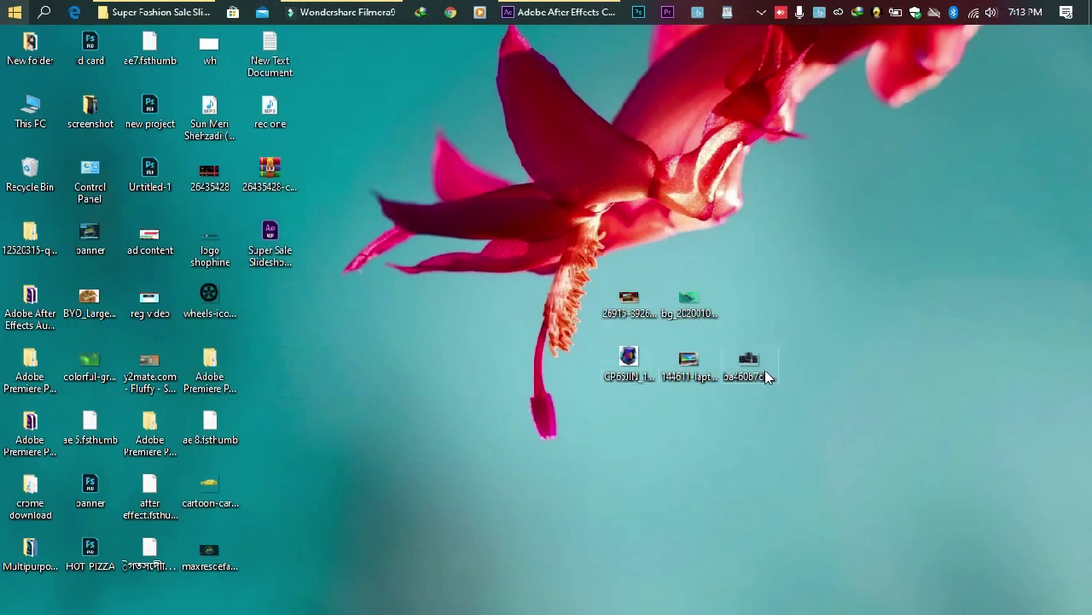
{"action": "left_click_drag", "start_coordinate": [745, 362], "coordinate": [92, 470]}
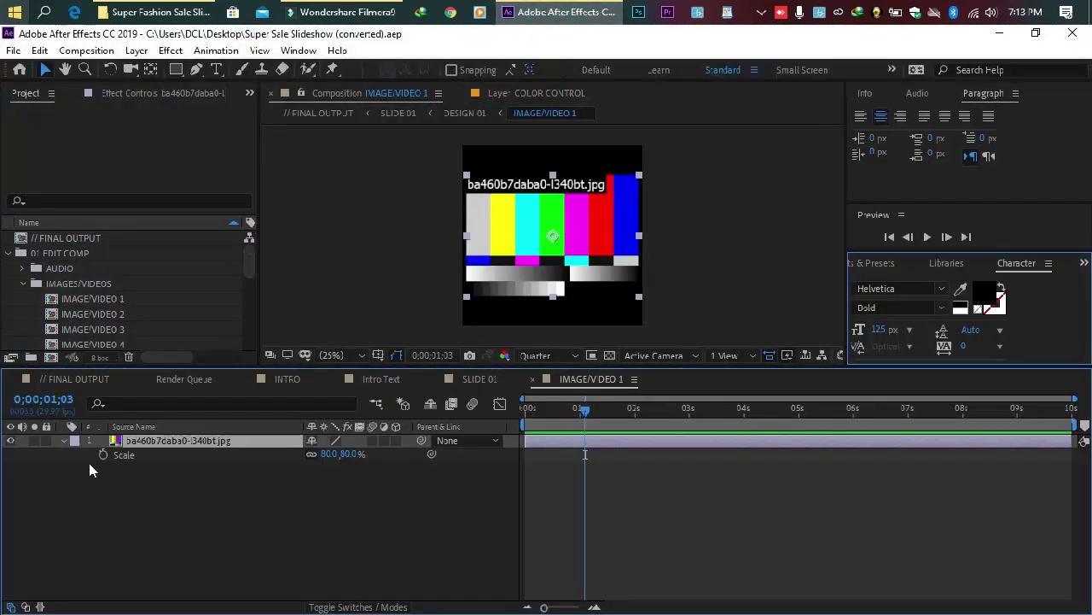
{"action": "left_click", "coordinate": [173, 439]}
{"action": "left_click", "coordinate": [187, 511]}
{"action": "left_click", "coordinate": [245, 540]}
{"action": "key", "text": "Delete"}
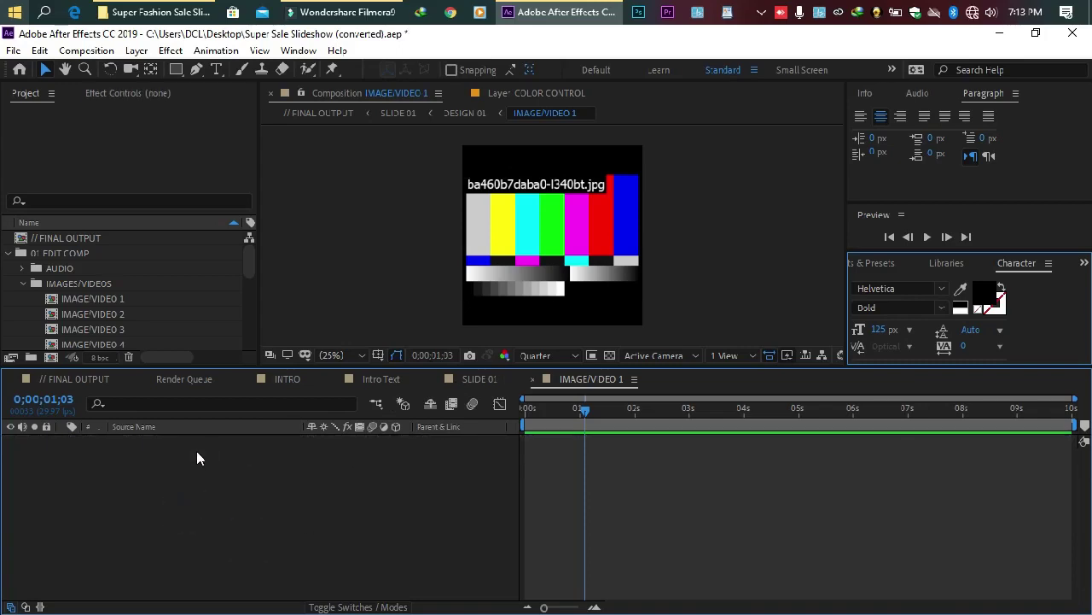
- Place the speaker image ba460b7daba0-l340bt.png from the desktop into the IMAGE/VIDEO 1 composition
{"action": "key", "text": "super+d"}
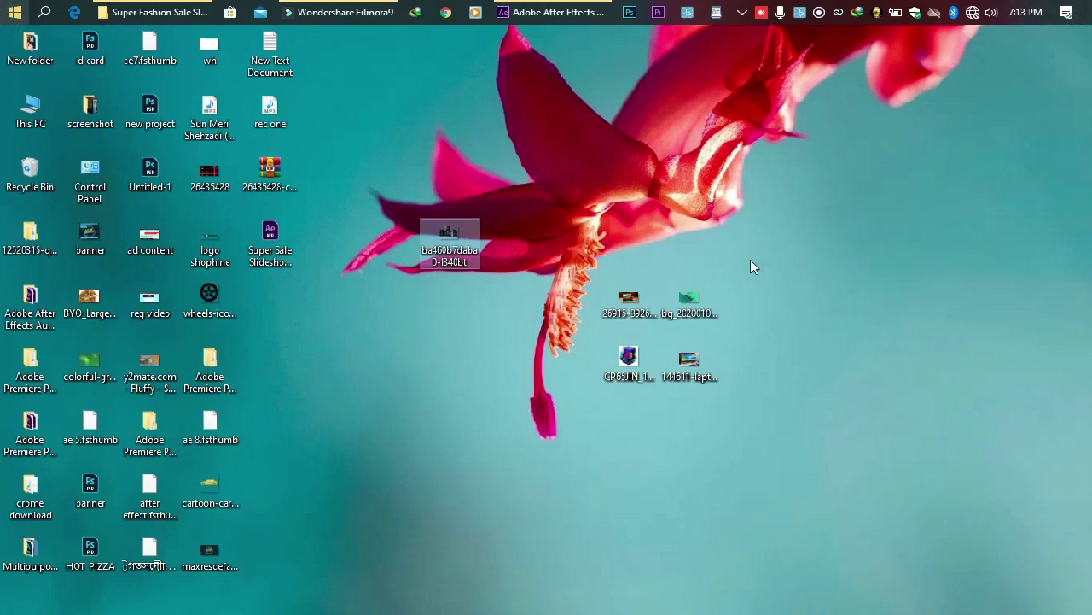
{"action": "left_click_drag", "start_coordinate": [453, 243], "coordinate": [559, 67]}
{"action": "left_click", "coordinate": [585, 11]}
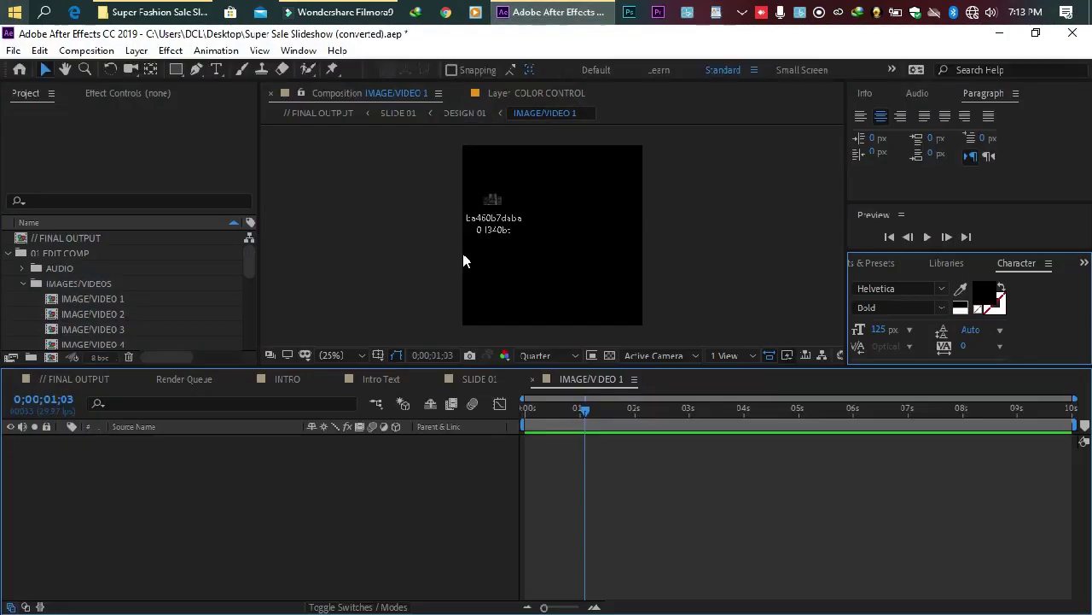
{"action": "key", "text": "ctrl+v"}
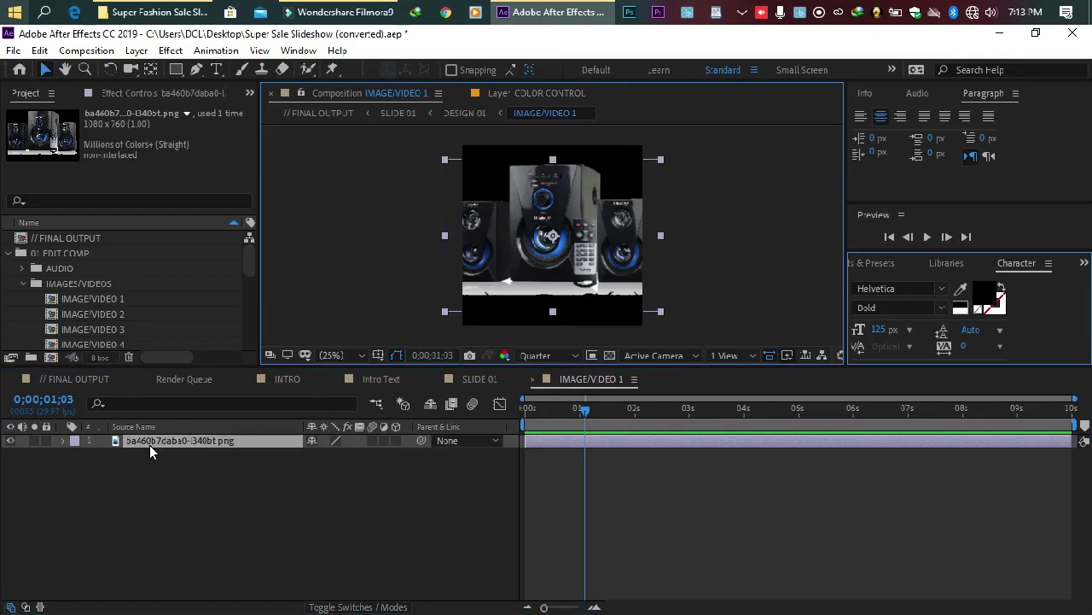
- Scale the speaker PNG layer in IMAGE/VIDEO 1 to 83% and check its fit in // FINAL OUTPUT
{"action": "key", "text": "s"}
{"action": "left_click_drag", "start_coordinate": [335, 453], "coordinate": [312, 453]}
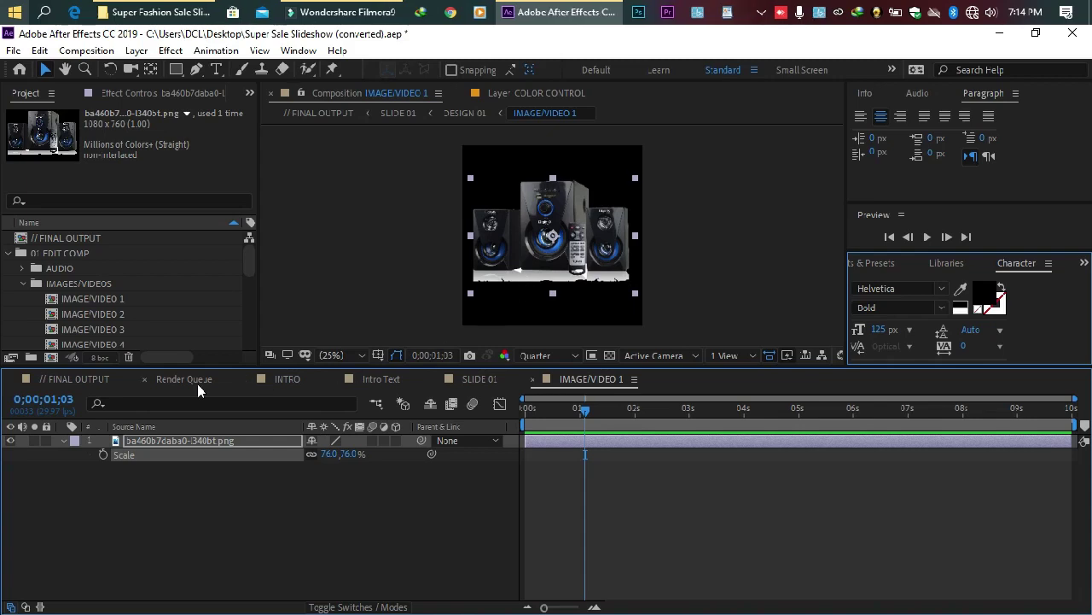
{"action": "left_click", "coordinate": [54, 386]}
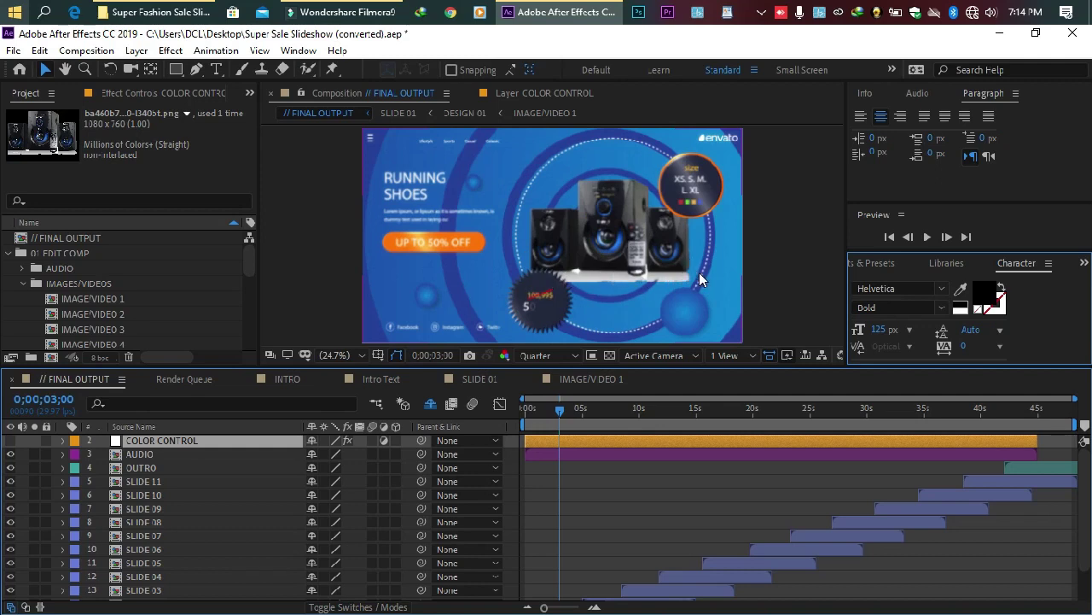
{"action": "left_click", "coordinate": [581, 379]}
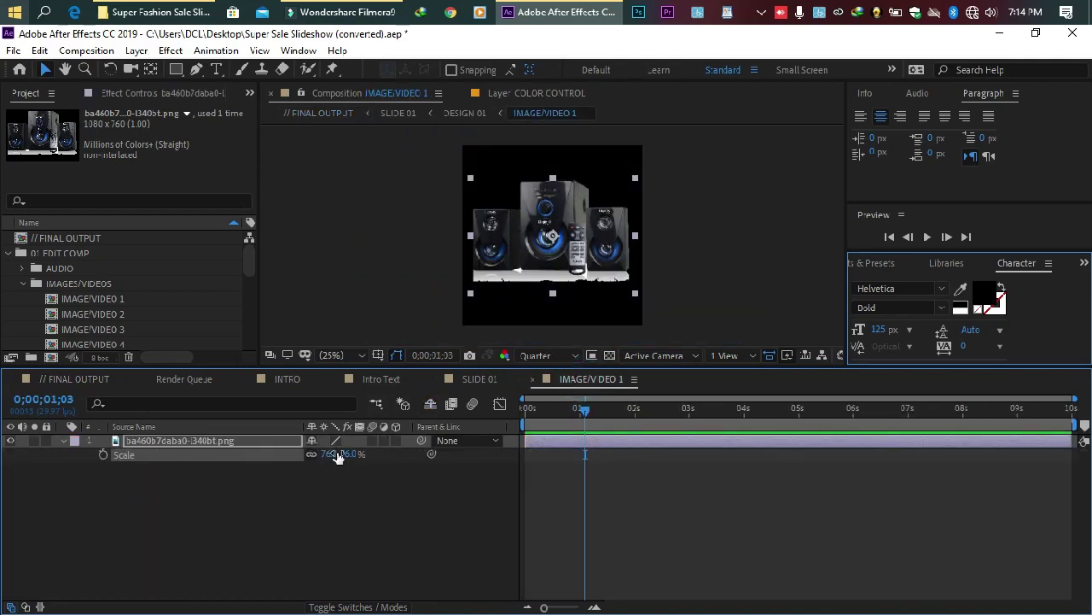
{"action": "left_click_drag", "start_coordinate": [337, 457], "coordinate": [343, 457]}
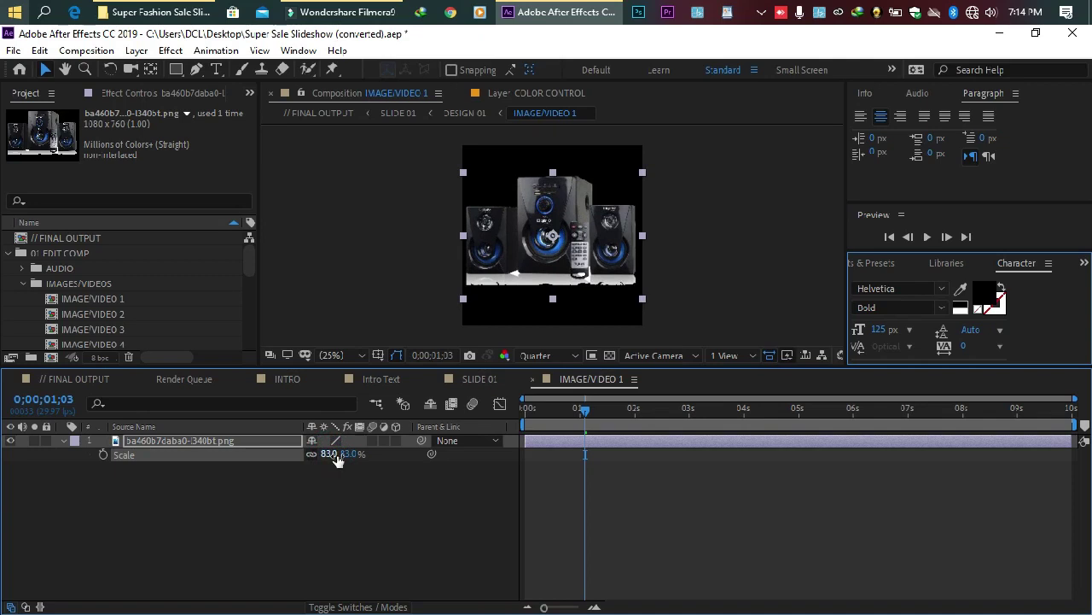
{"action": "left_click", "coordinate": [75, 380]}
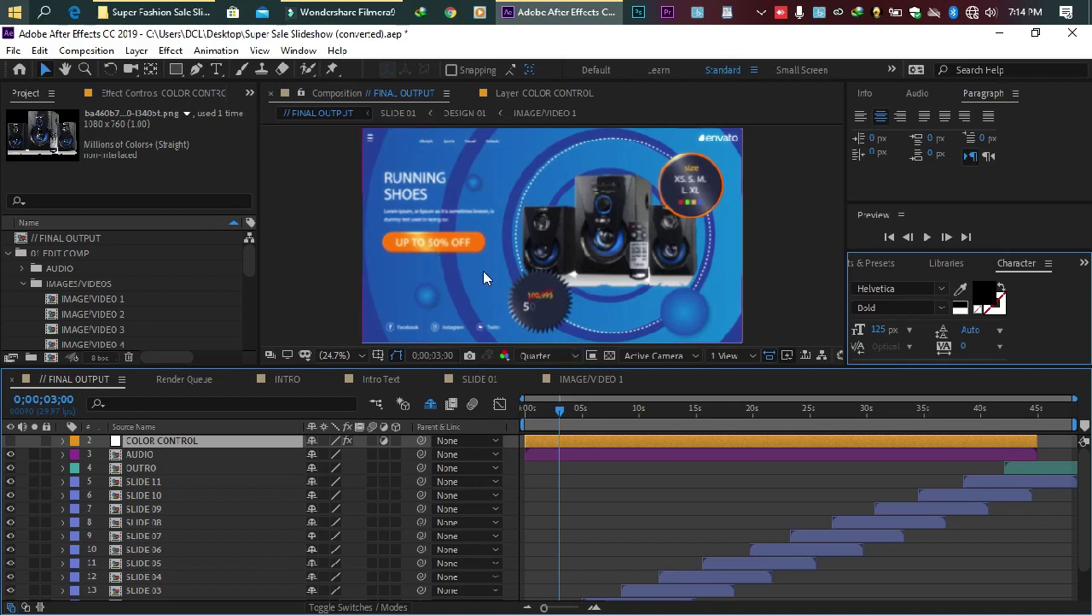
- Check the speaker image in IMAGE/VIDEO 1, SLIDE 01 and // FINAL OUTPUT, ending in the SLIDE 01 composition
{"action": "left_click", "coordinate": [592, 378]}
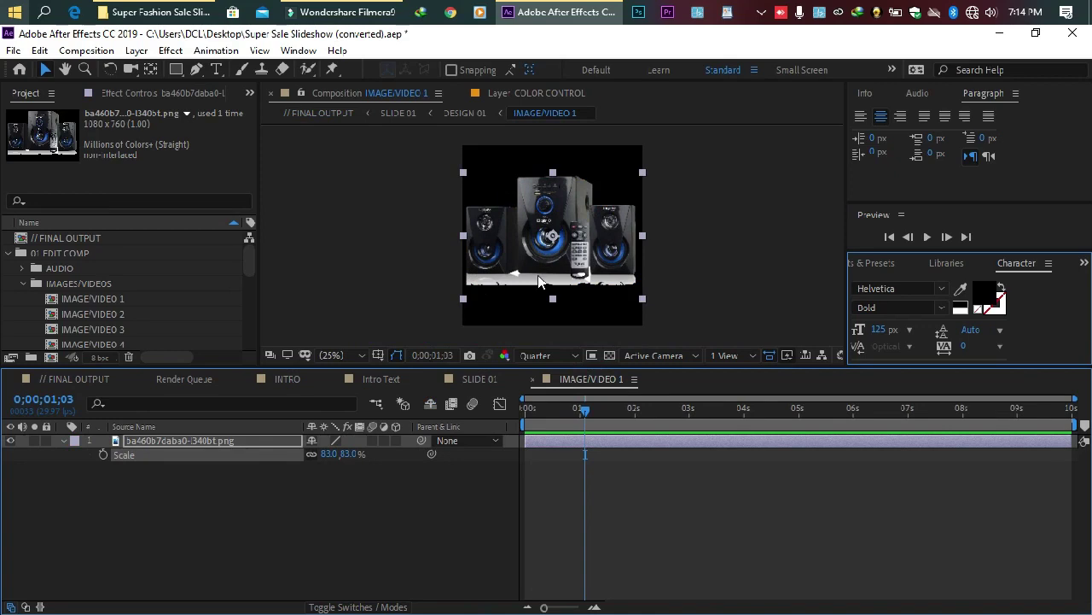
{"action": "left_click", "coordinate": [479, 379]}
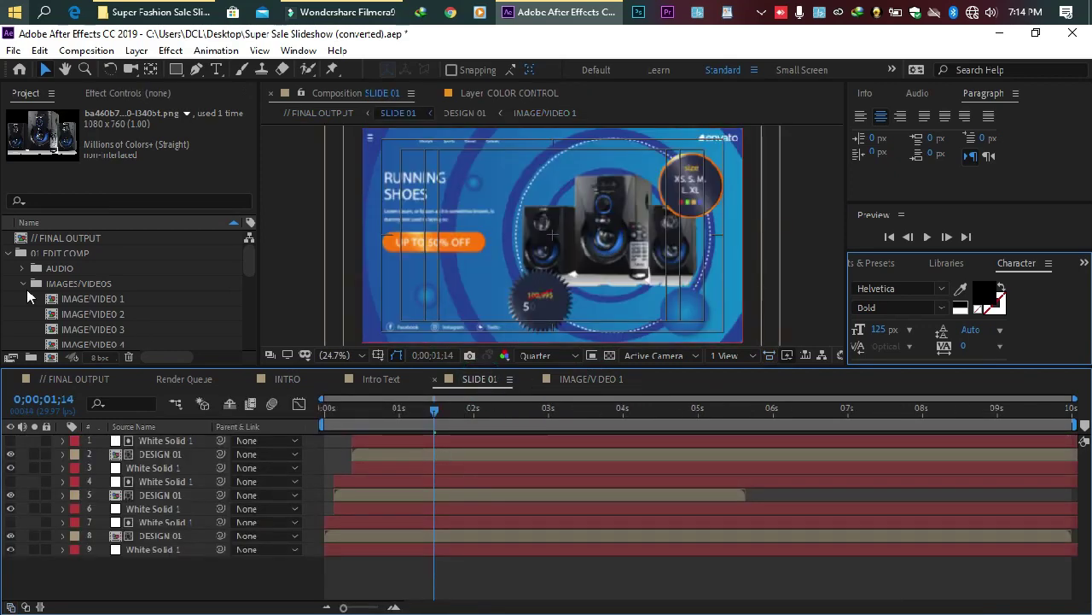
{"action": "left_click", "coordinate": [97, 379]}
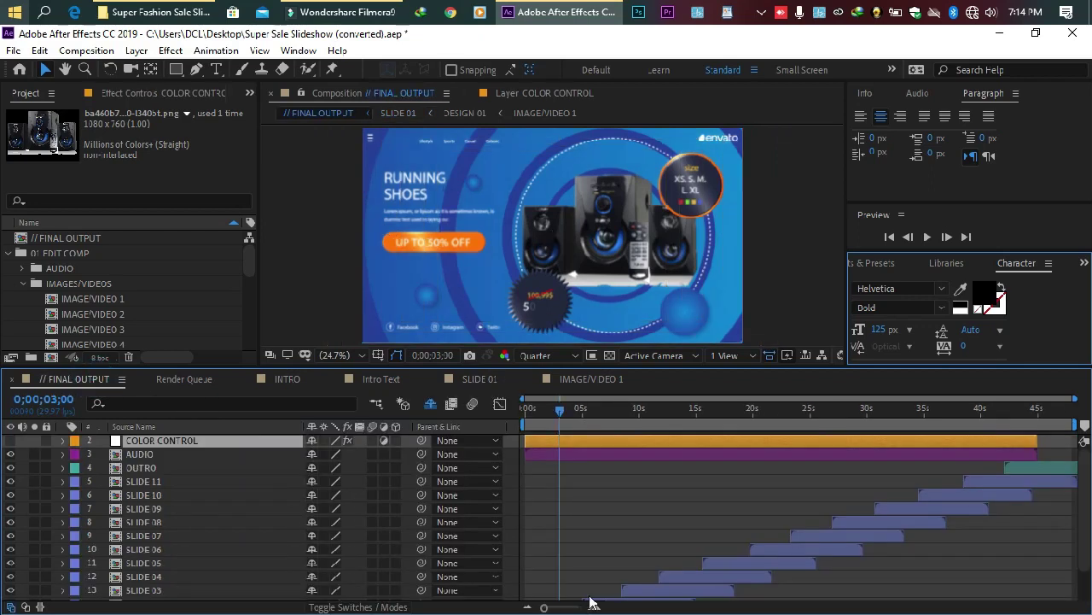
{"action": "scroll", "coordinate": [579, 553], "scroll_direction": "down", "scroll_amount": 3}
{"action": "double_click", "coordinate": [566, 578]}
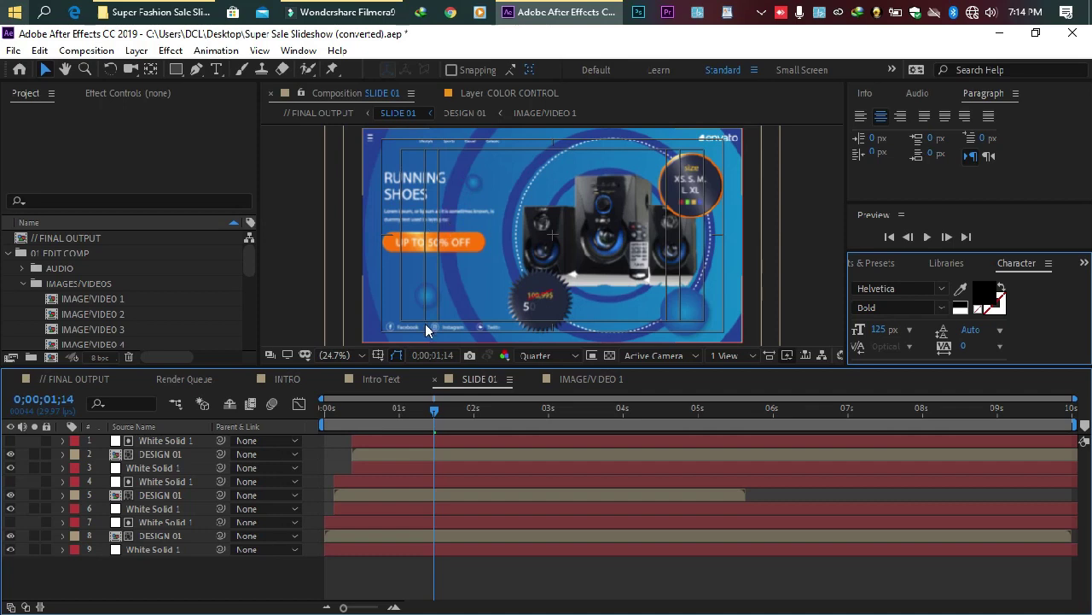
- Open the DESIGN 01 composition from SLIDE 01 and fit it in the viewer
{"action": "left_click", "coordinate": [165, 537]}
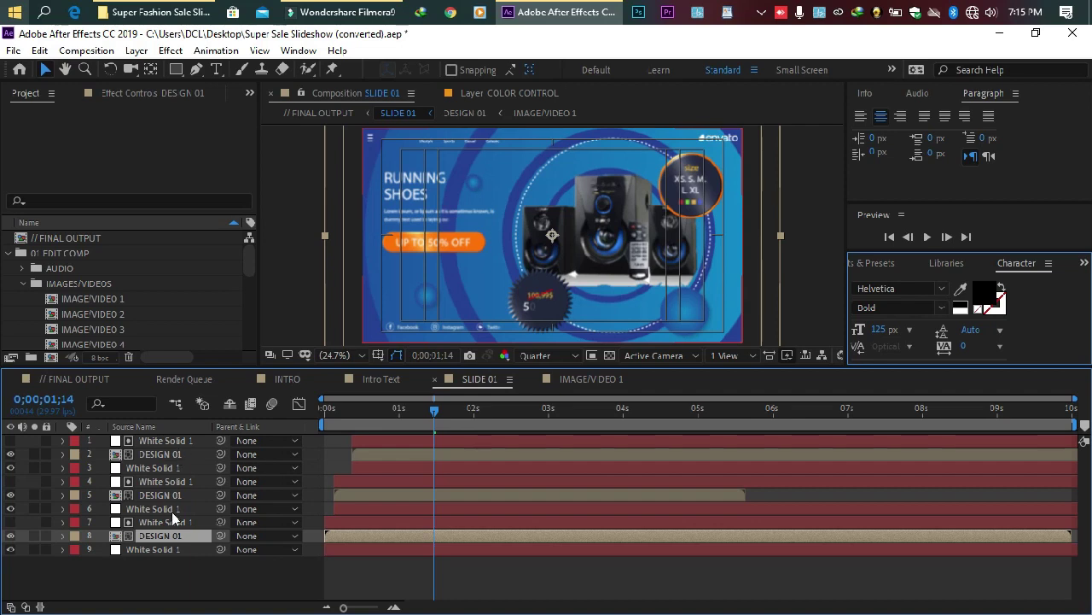
{"action": "left_click", "coordinate": [134, 511]}
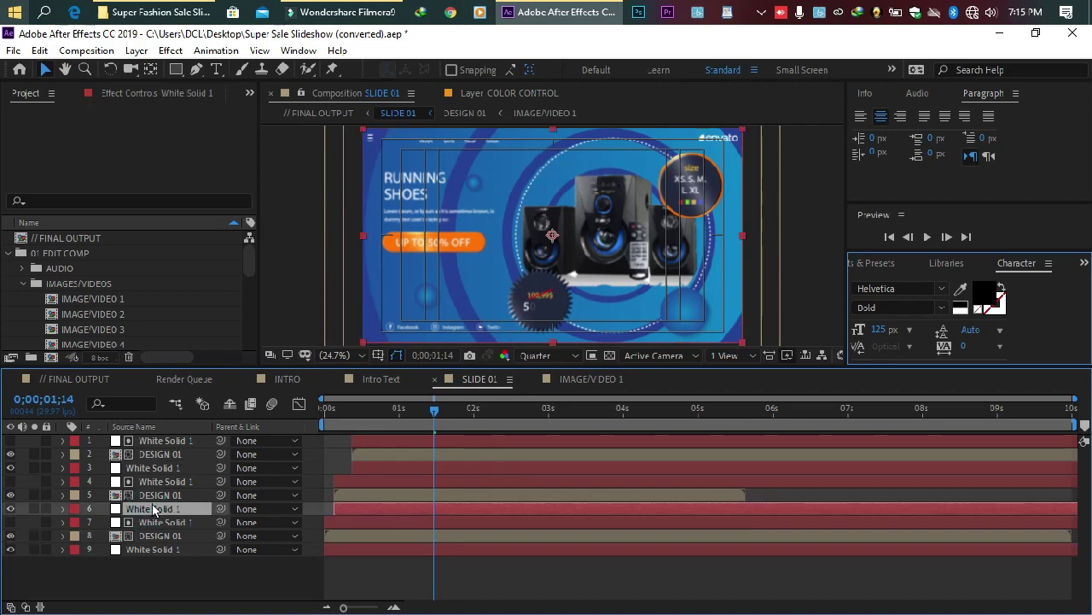
{"action": "left_click", "coordinate": [150, 467]}
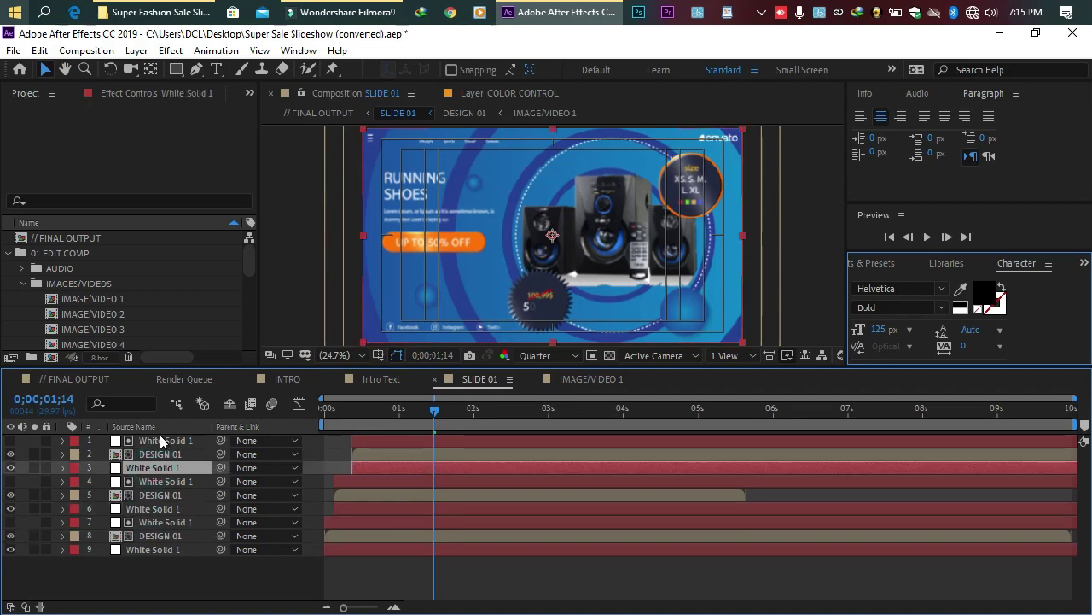
{"action": "left_click", "coordinate": [158, 440]}
{"action": "left_click", "coordinate": [162, 549]}
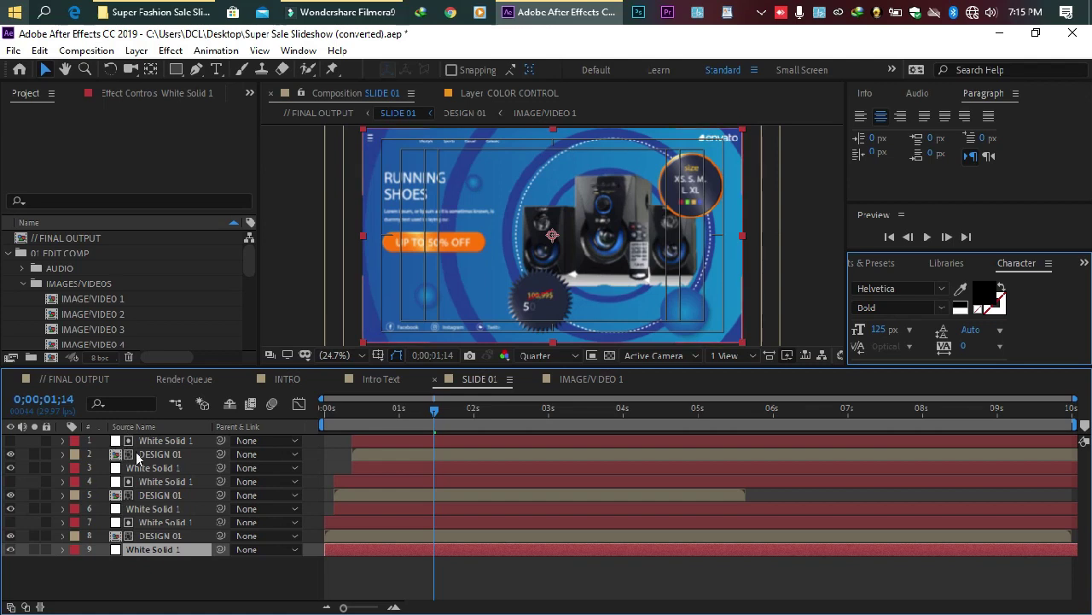
{"action": "double_click", "coordinate": [167, 537]}
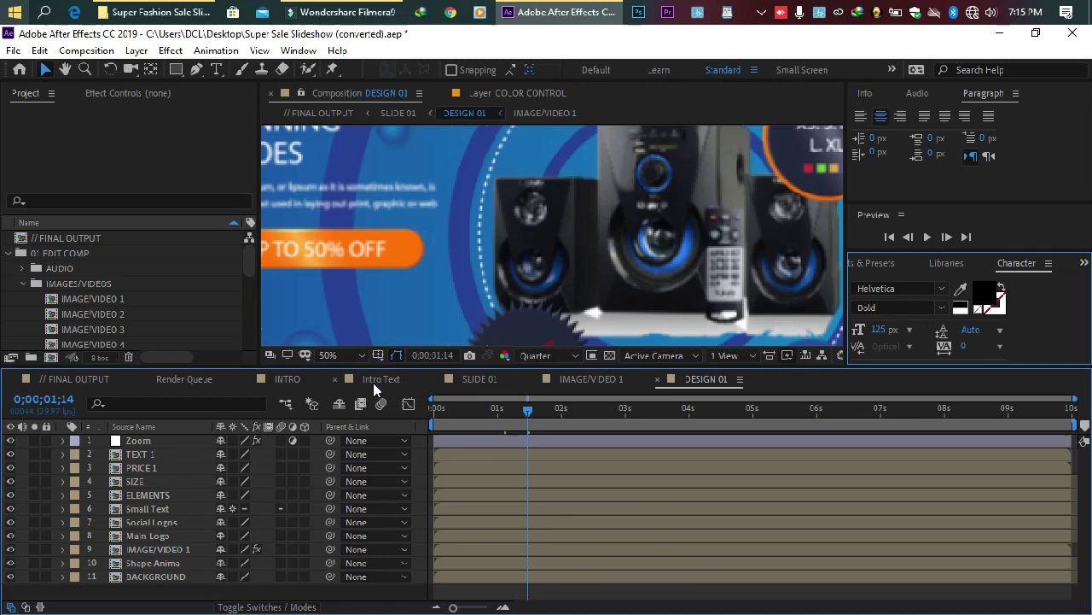
{"action": "left_click", "coordinate": [345, 356]}
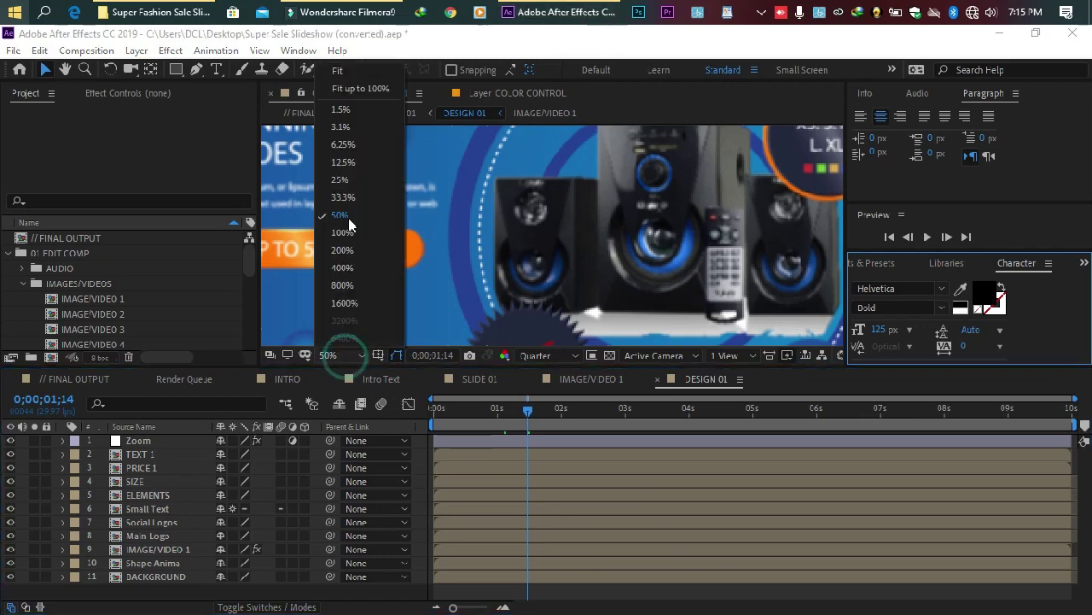
{"action": "left_click", "coordinate": [340, 76]}
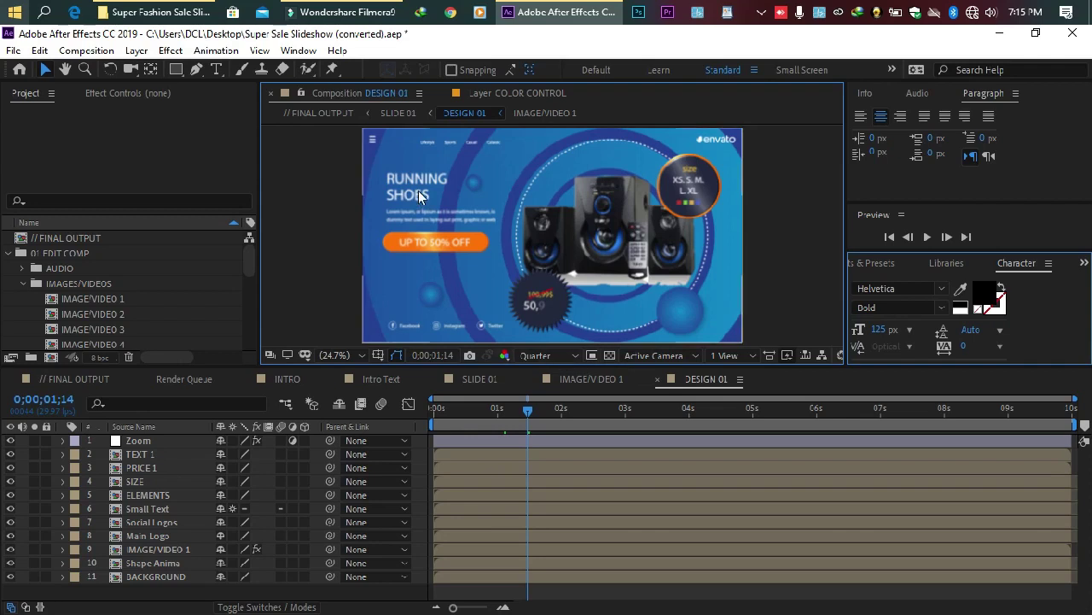
- In the TEXT 1 composition nested in DESIGN 01, change the orange button's text to read "up to 60% off"
{"action": "left_click", "coordinate": [146, 455]}
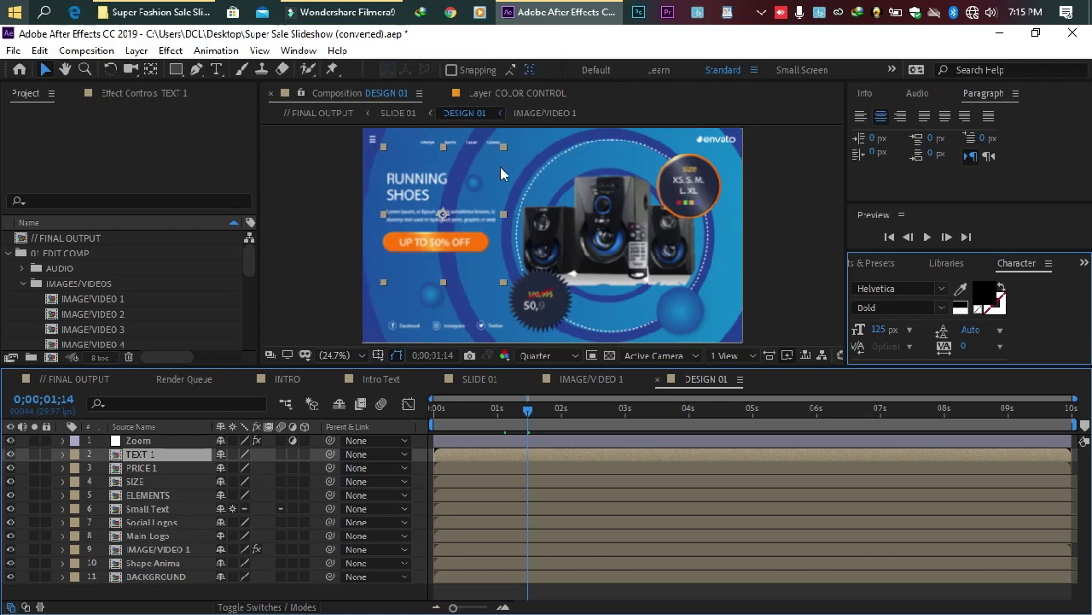
{"action": "double_click", "coordinate": [139, 454]}
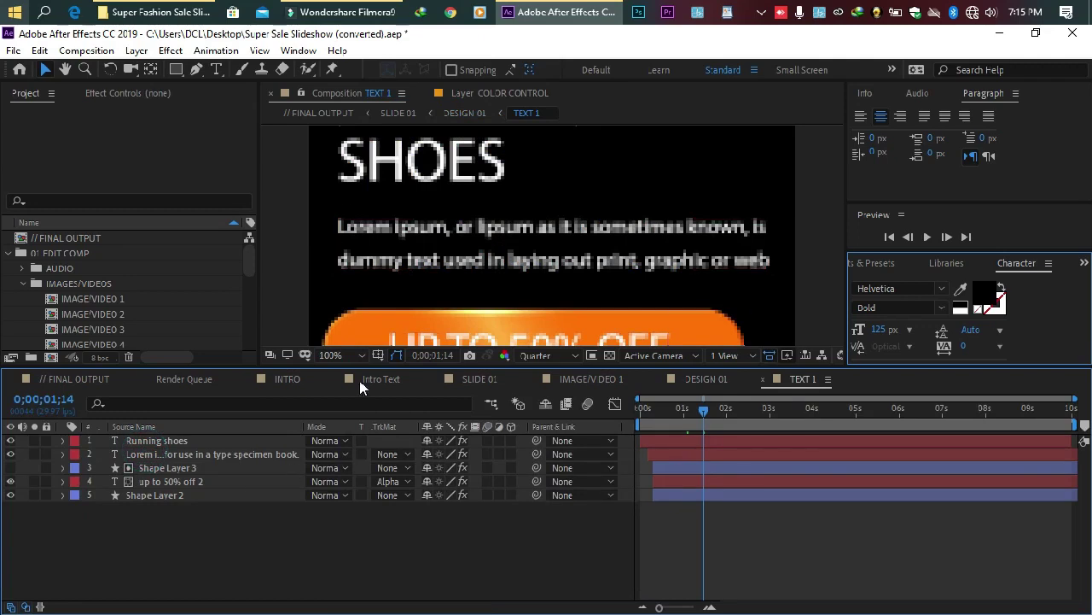
{"action": "left_click", "coordinate": [329, 355]}
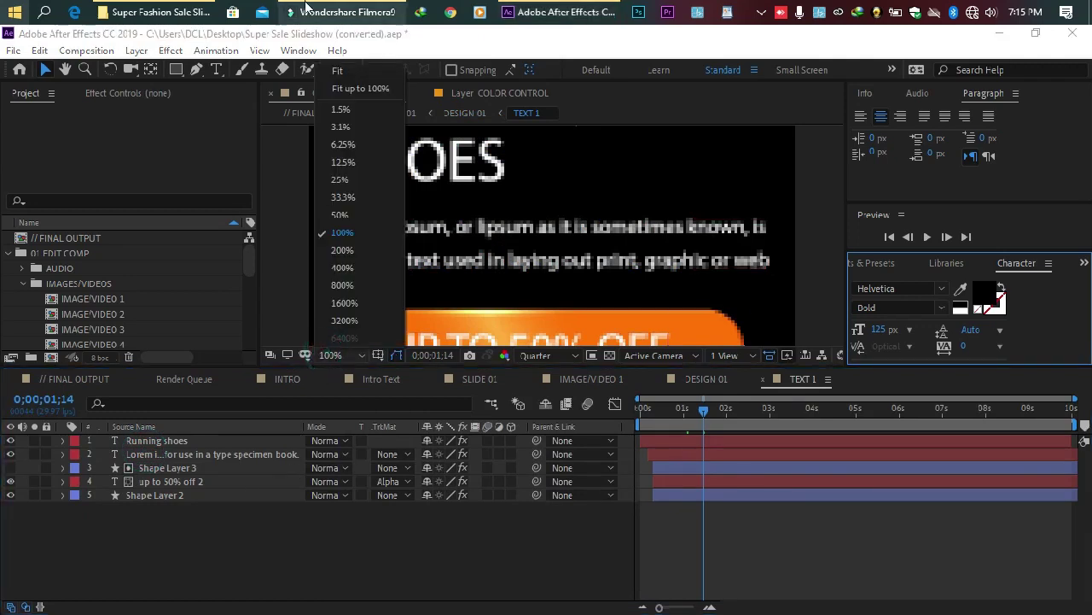
{"action": "left_click", "coordinate": [334, 72]}
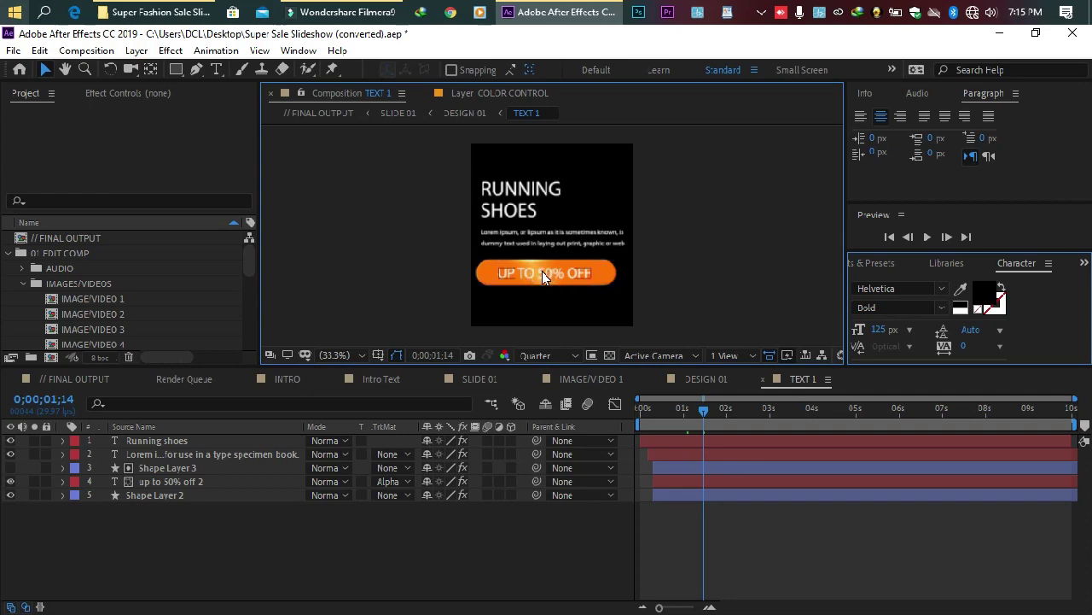
{"action": "double_click", "coordinate": [542, 272]}
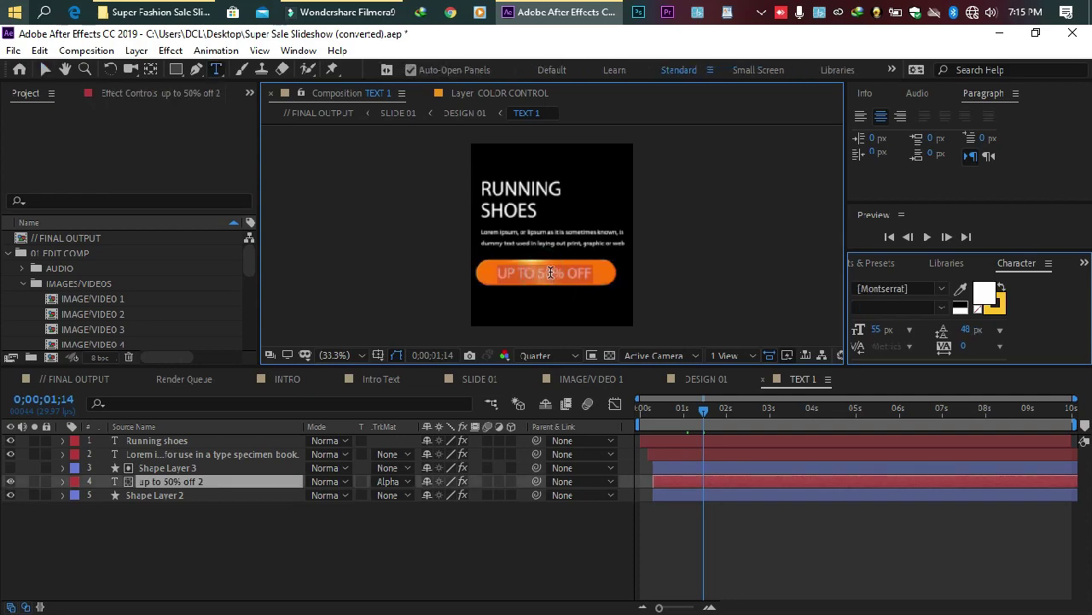
{"action": "double_click", "coordinate": [551, 272]}
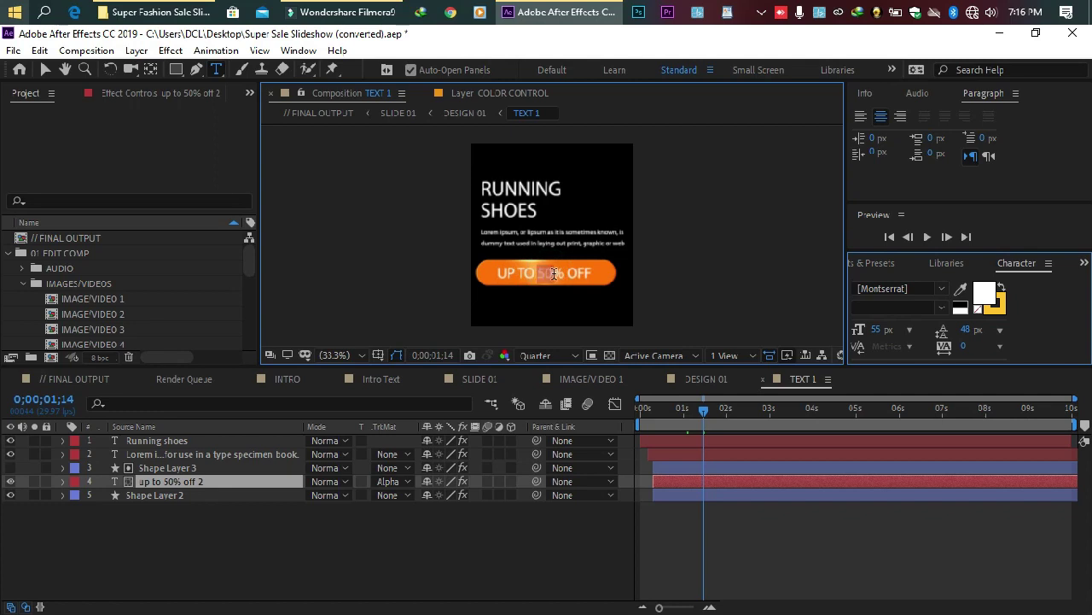
{"action": "key", "text": "BackSpace"}
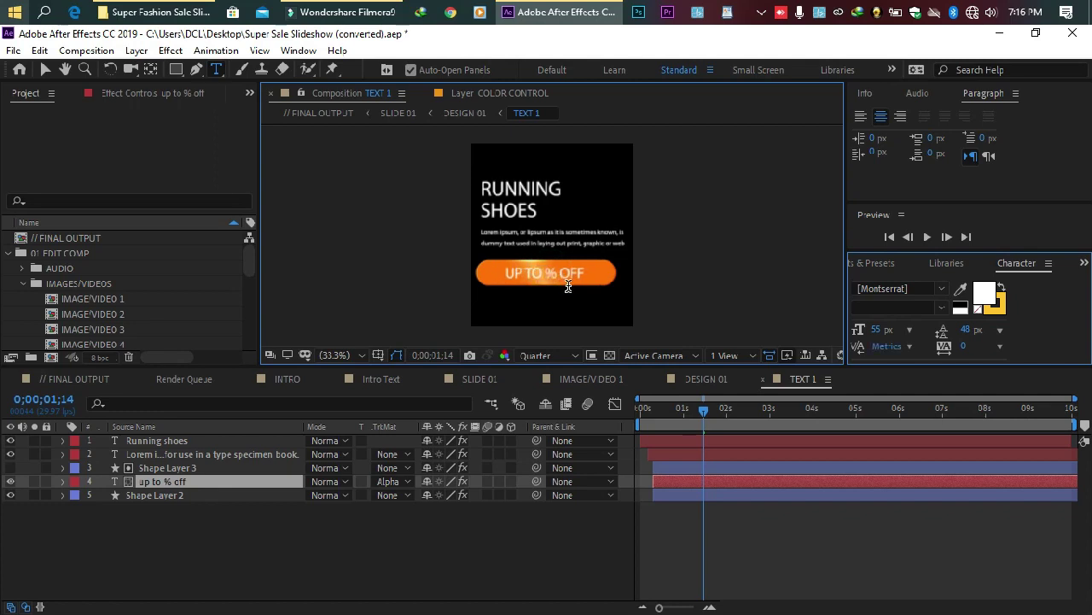
{"action": "type", "text": "60"}
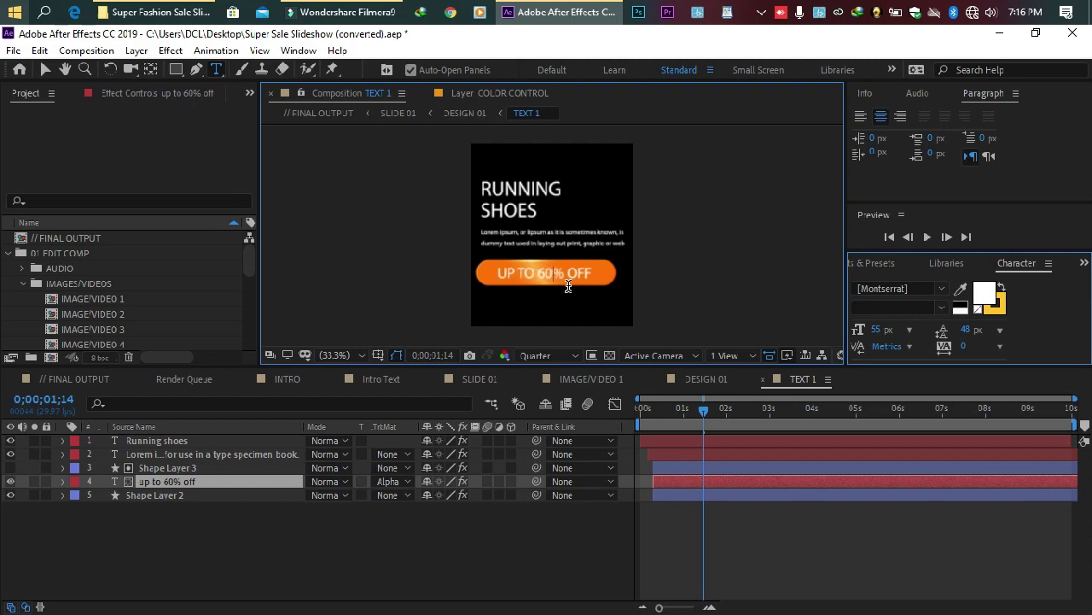
- Replace the Running shoes heading in TEXT 1 with the text "speaker"
{"action": "left_click", "coordinate": [156, 440]}
{"action": "left_click", "coordinate": [506, 195]}
{"action": "double_click", "coordinate": [506, 195]}
{"action": "key", "text": "ctrl+a"}
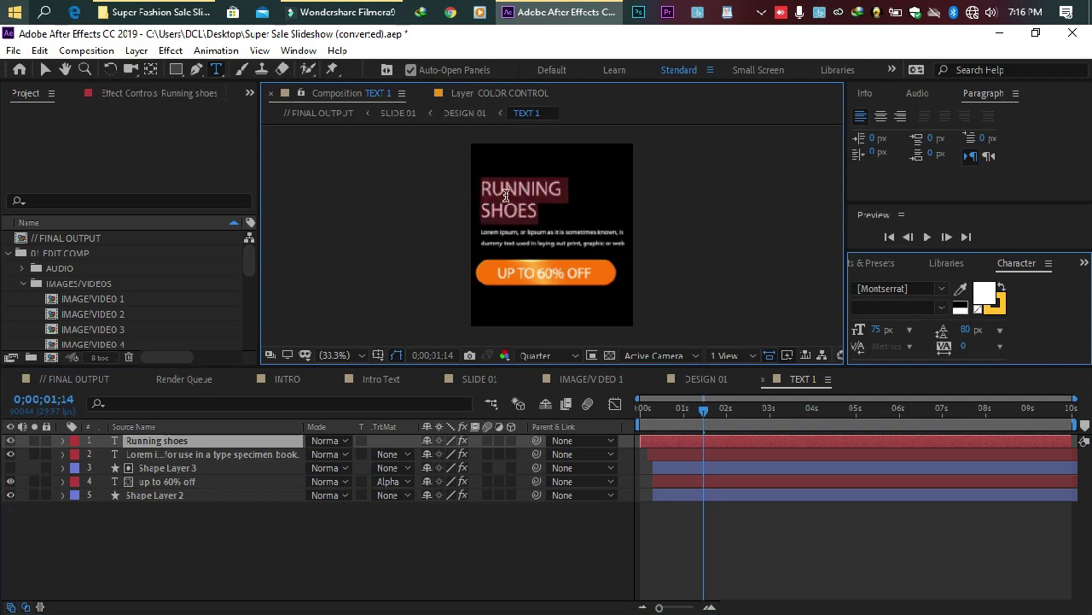
{"action": "type", "text": "spea"}
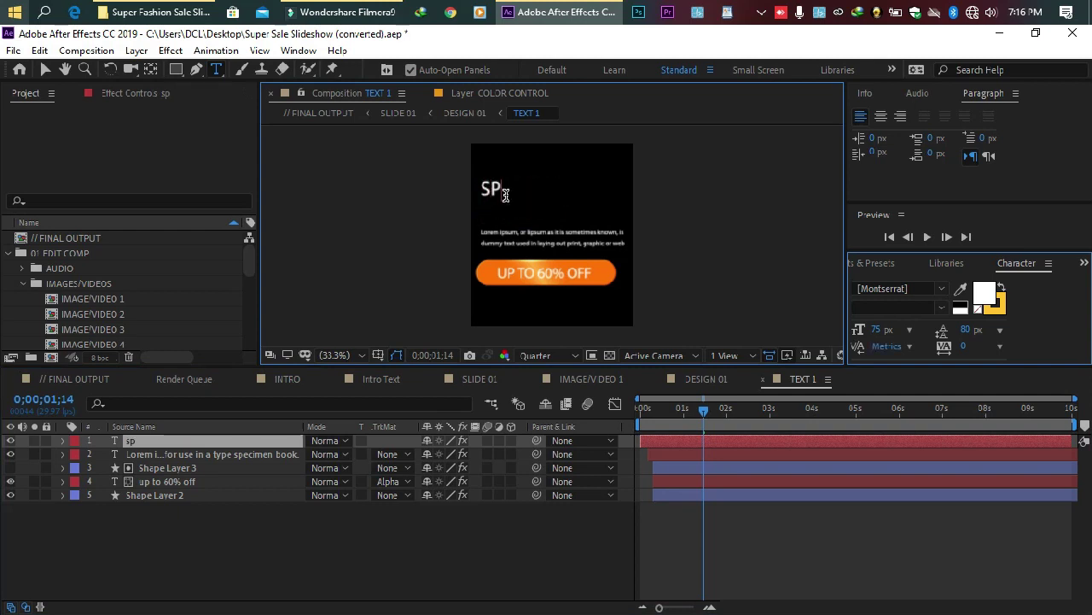
{"action": "type", "text": "ker"}
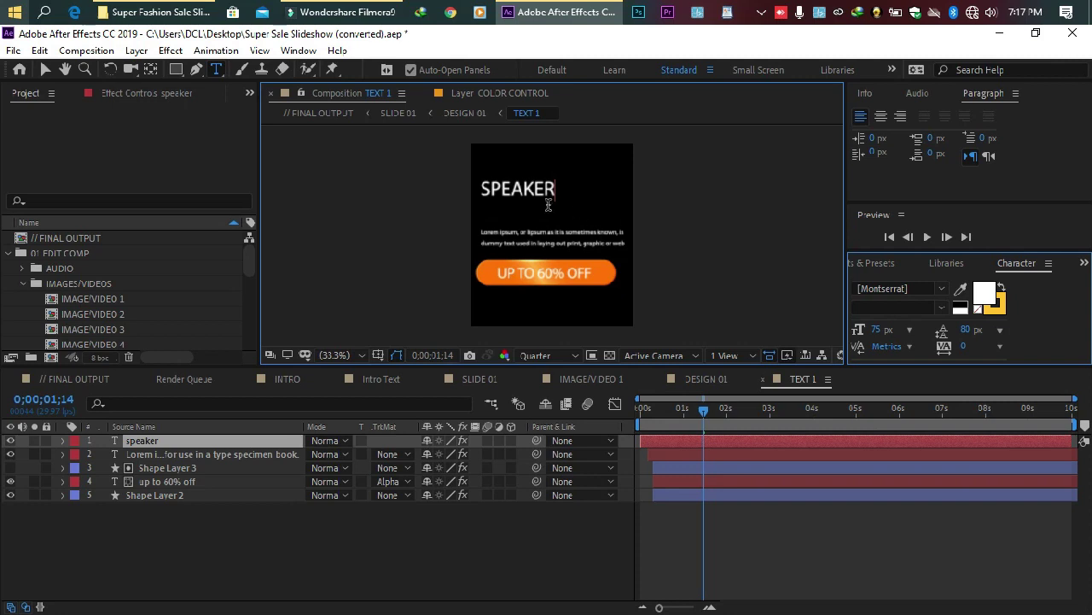
{"action": "left_click", "coordinate": [515, 246]}
{"action": "left_click", "coordinate": [531, 247]}
{"action": "left_click", "coordinate": [154, 453]}
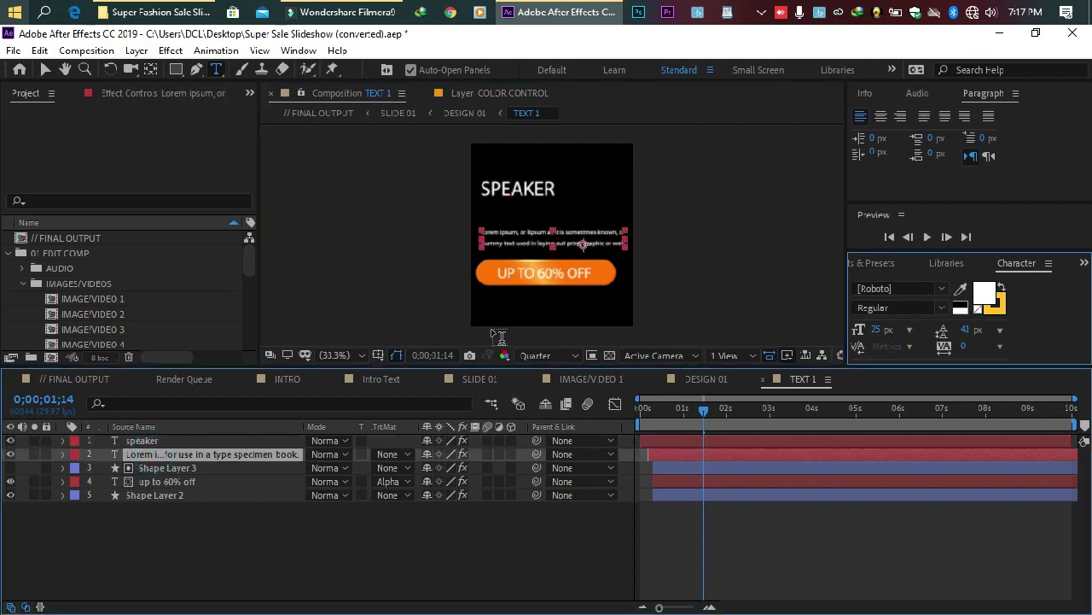
{"action": "left_click", "coordinate": [521, 239]}
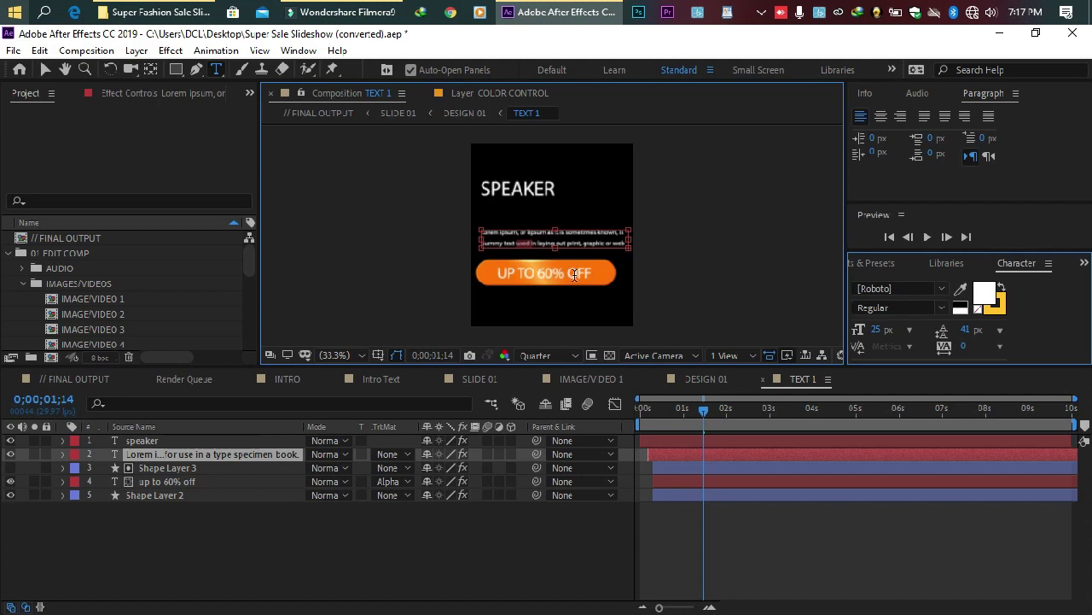
- Move the SPEAKER heading so that it sits roughly centred directly above the Lorem ipsum paragraph
{"action": "left_click", "coordinate": [44, 70]}
{"action": "left_click", "coordinate": [529, 187]}
{"action": "left_click_drag", "start_coordinate": [530, 187], "coordinate": [565, 215]}
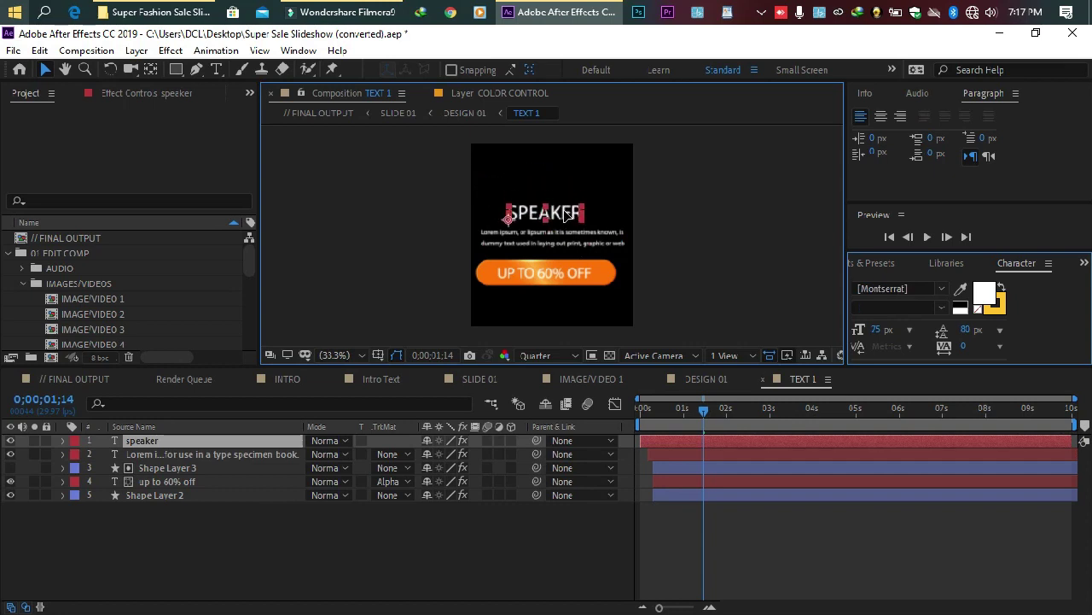
{"action": "left_click", "coordinate": [699, 210]}
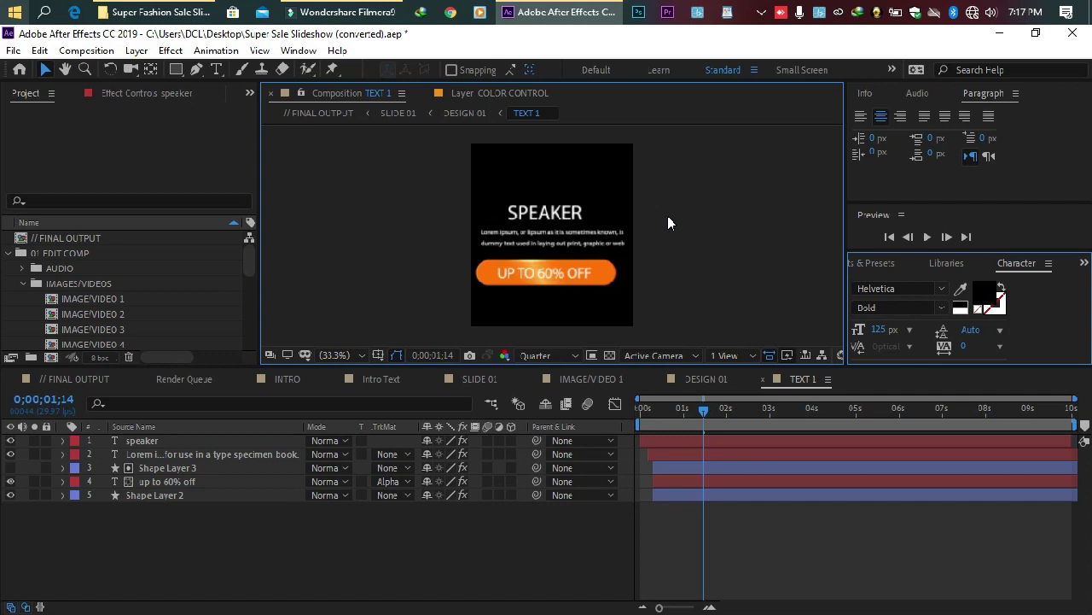
- Hide the Lorem ipsum paragraph layer and move the SPEAKER heading down to just above the orange discount button
{"action": "left_click", "coordinate": [556, 221]}
{"action": "left_click", "coordinate": [528, 233]}
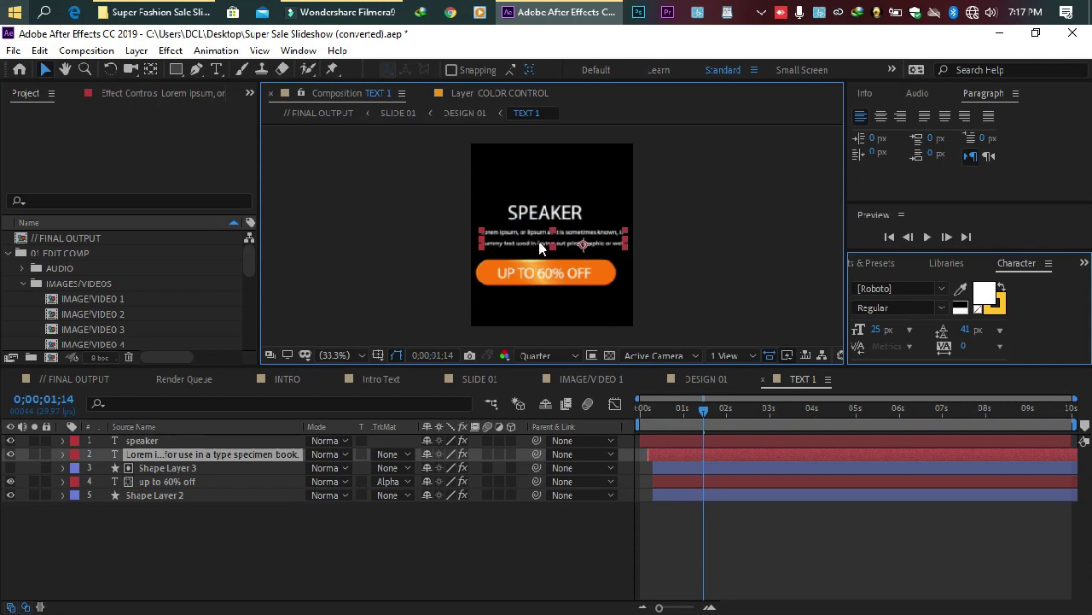
{"action": "left_click", "coordinate": [11, 454]}
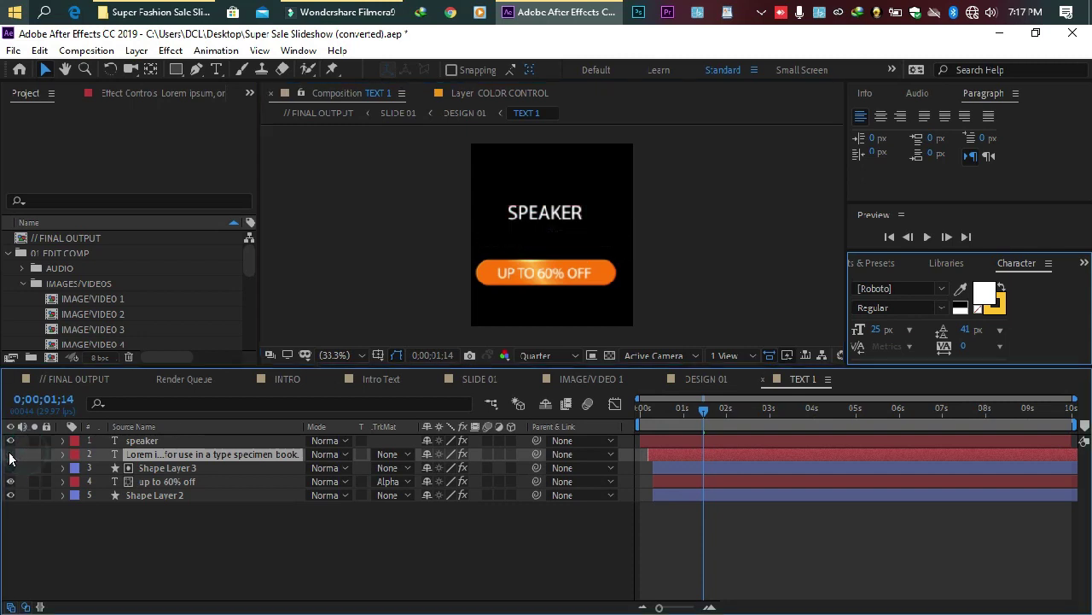
{"action": "left_click", "coordinate": [551, 208]}
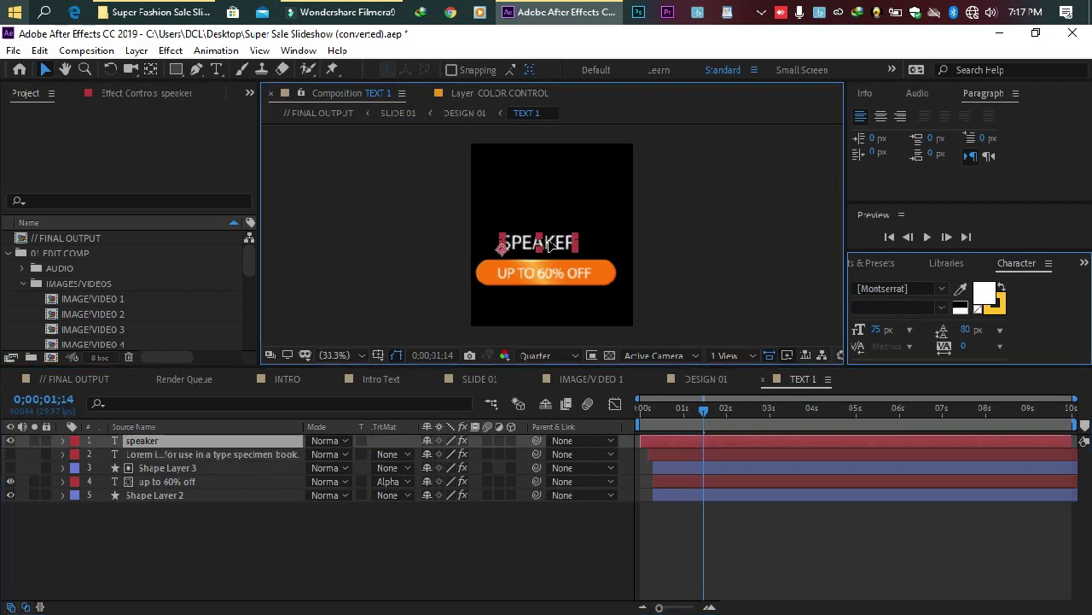
{"action": "left_click", "coordinate": [768, 224]}
{"action": "left_click", "coordinate": [751, 217]}
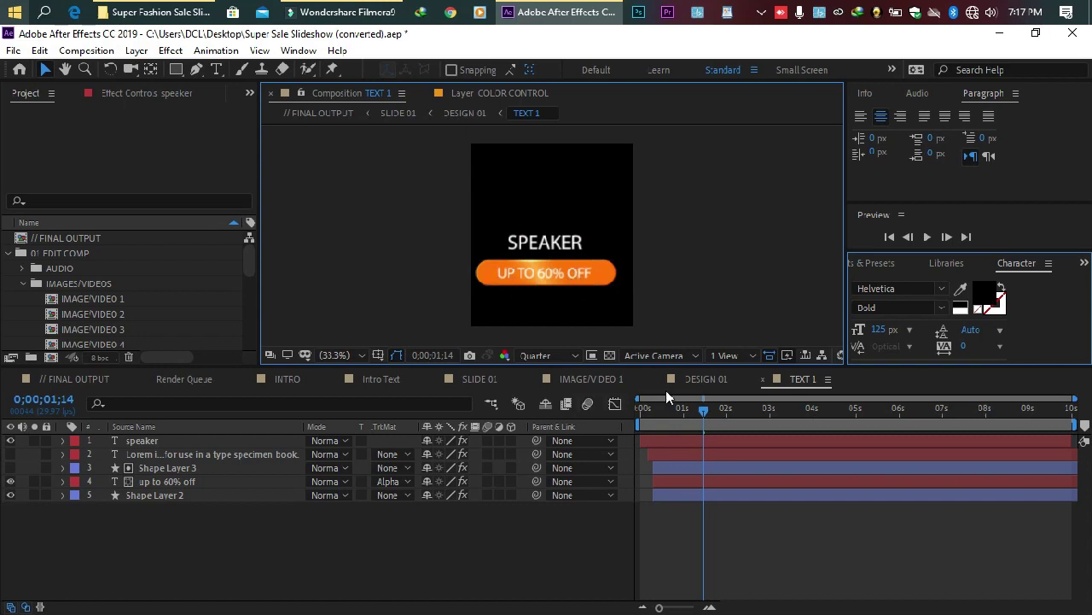
- Check the text layout in DESIGN 01, and undo the last heading move and the hiding of the paragraph in TEXT 1
{"action": "left_click", "coordinate": [697, 382]}
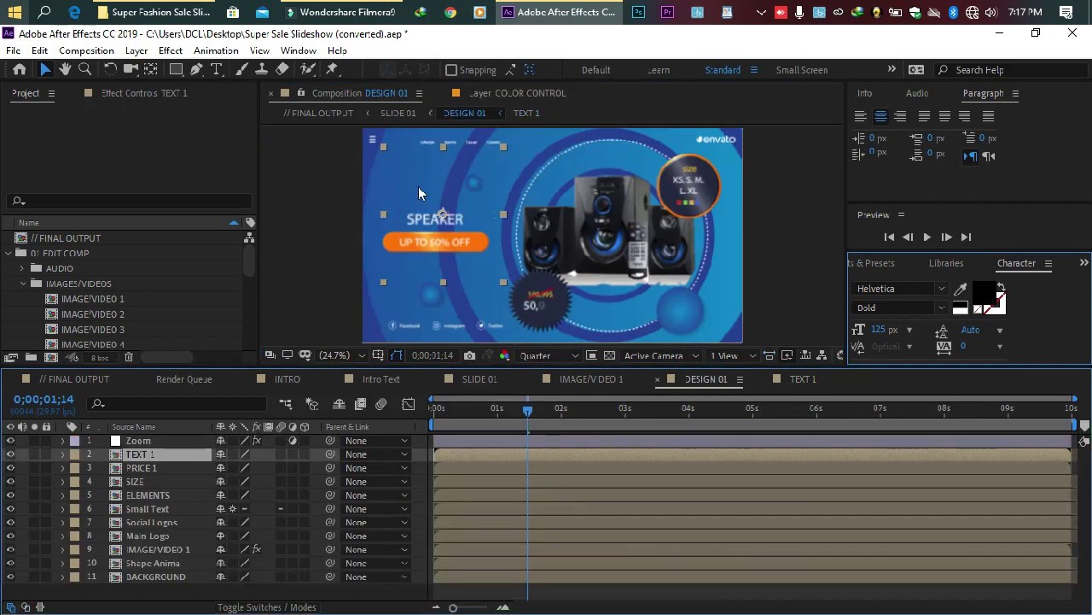
{"action": "left_click", "coordinate": [802, 379]}
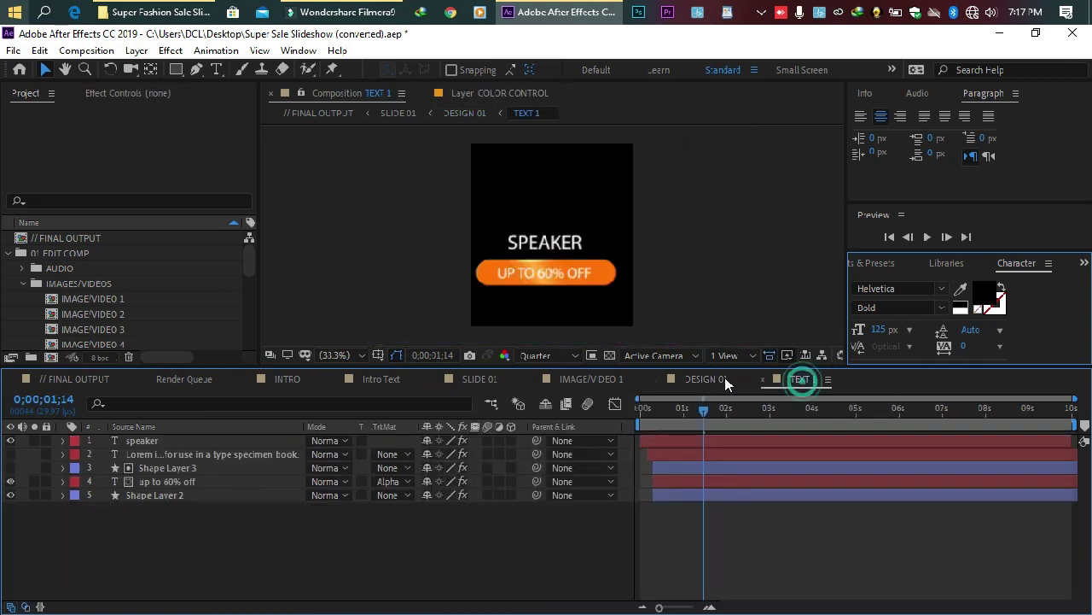
{"action": "key", "text": "ctrl+Down"}
{"action": "left_click", "coordinate": [10, 454]}
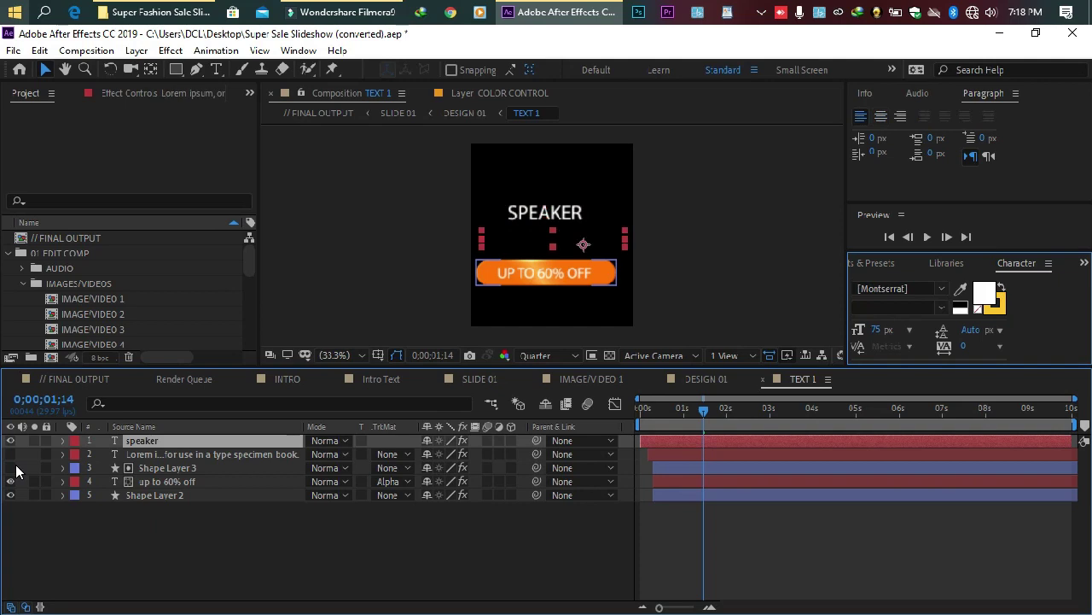
{"action": "key", "text": "ctrl+Down"}
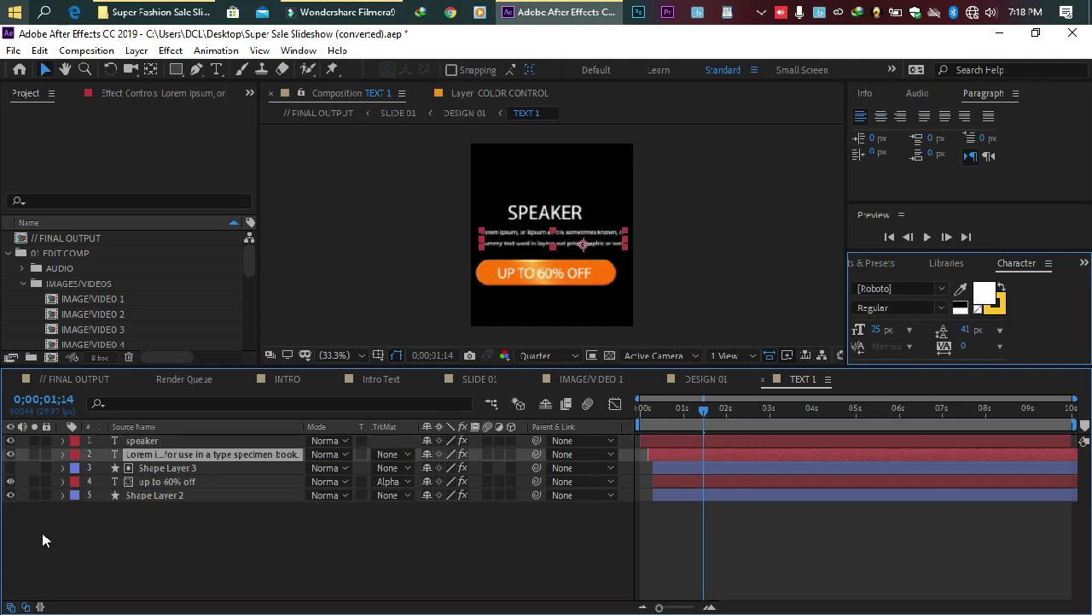
- Open the PRICE 1 composition from DESIGN 01 and replace the crossed-out 100,99$ price with "200$"
{"action": "left_click", "coordinate": [740, 380]}
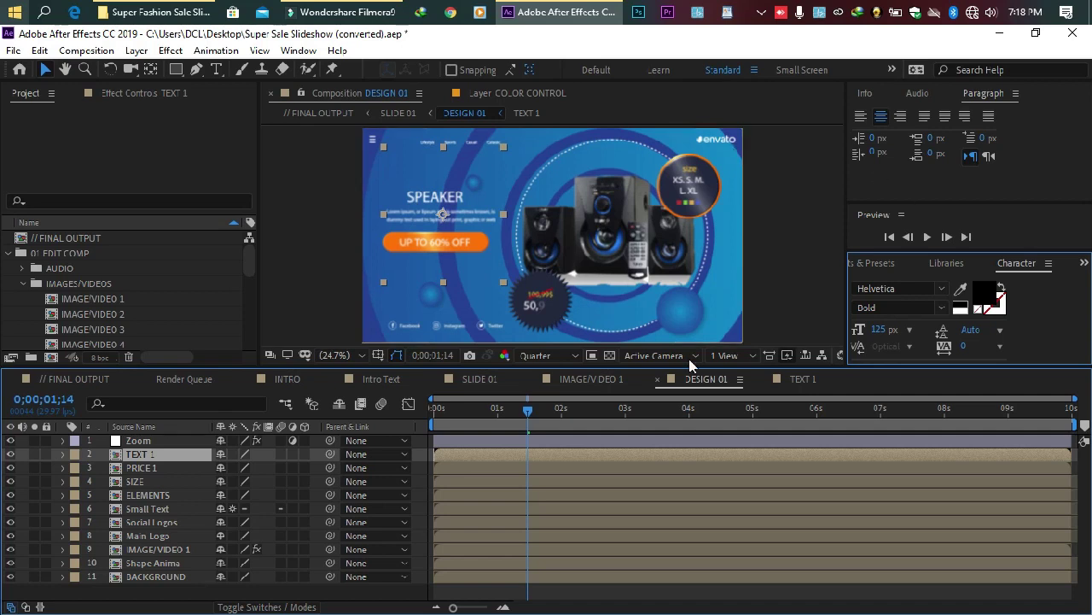
{"action": "left_click", "coordinate": [142, 472]}
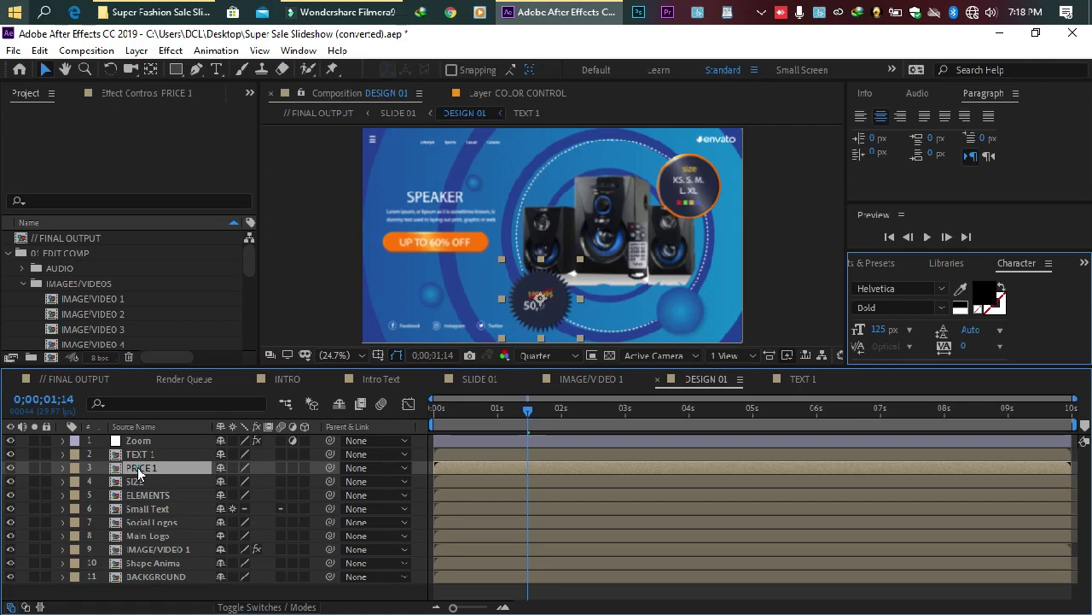
{"action": "double_click", "coordinate": [139, 470]}
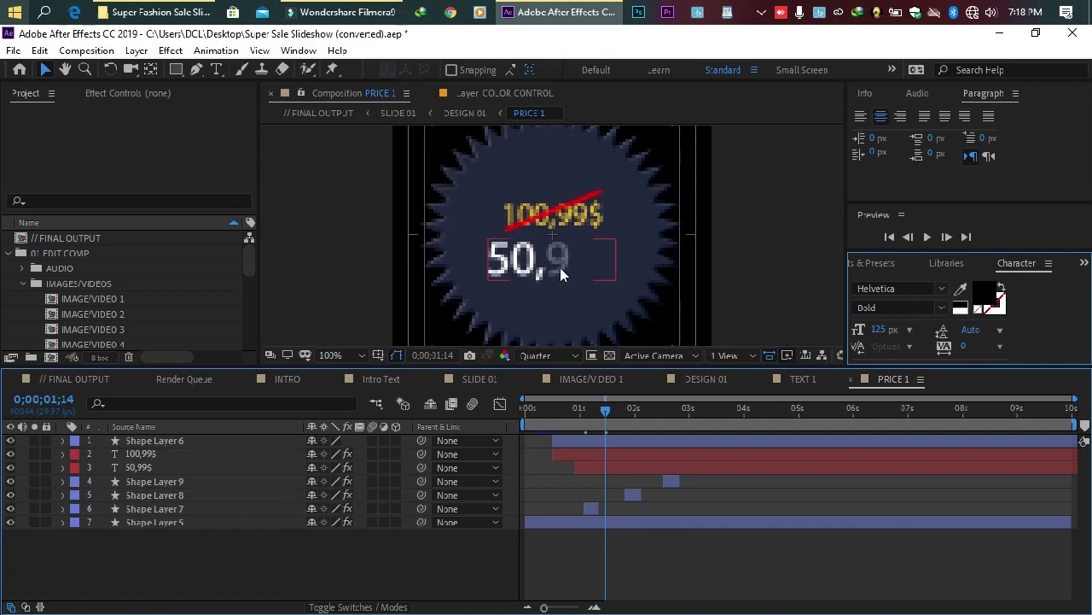
{"action": "left_click_drag", "start_coordinate": [639, 408], "coordinate": [671, 408]}
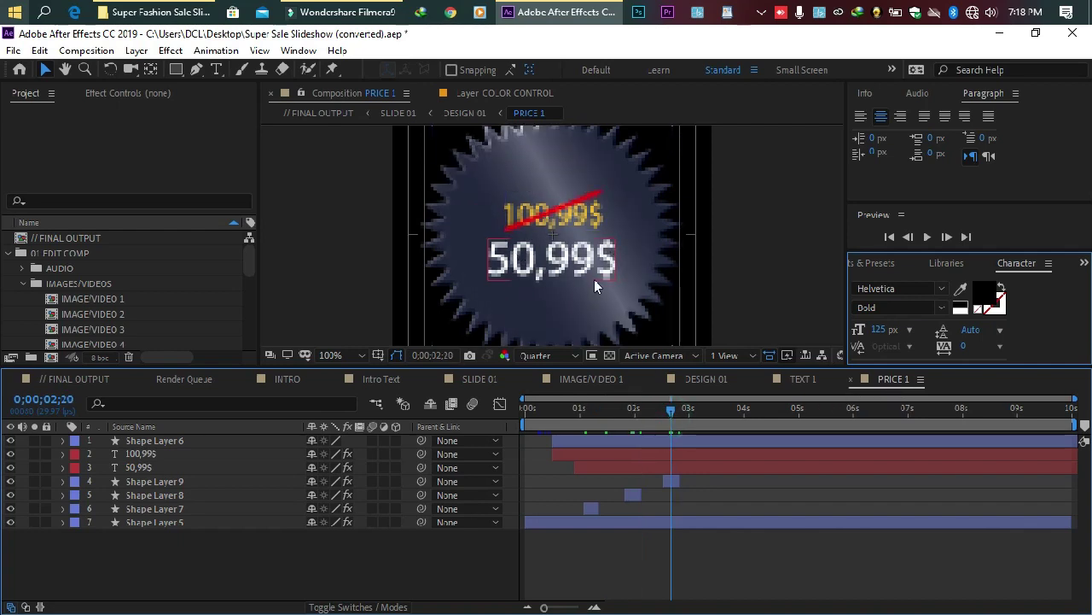
{"action": "left_click", "coordinate": [533, 217]}
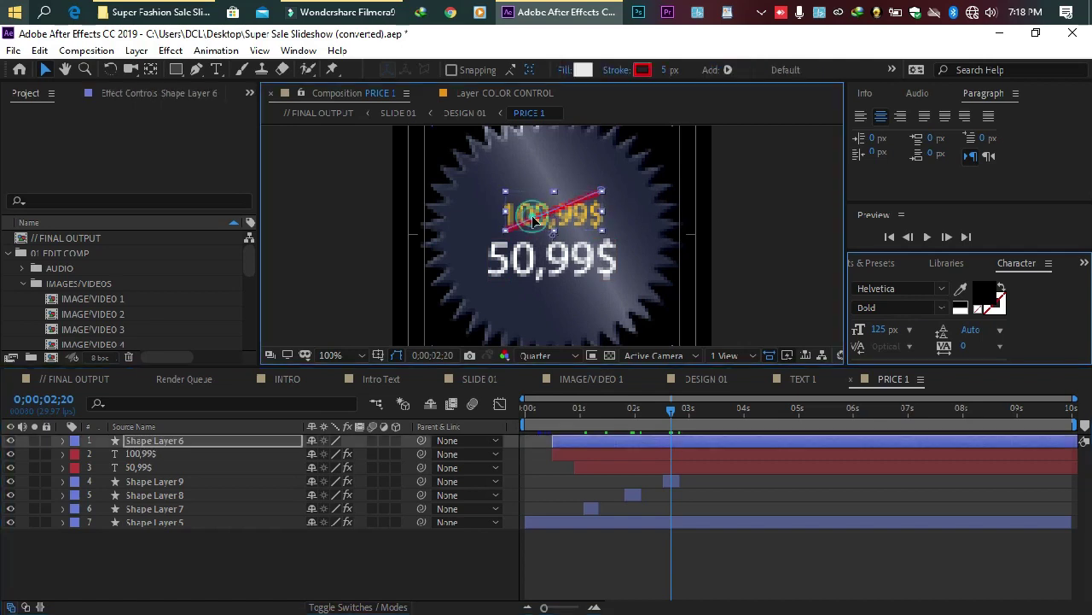
{"action": "left_click", "coordinate": [143, 454]}
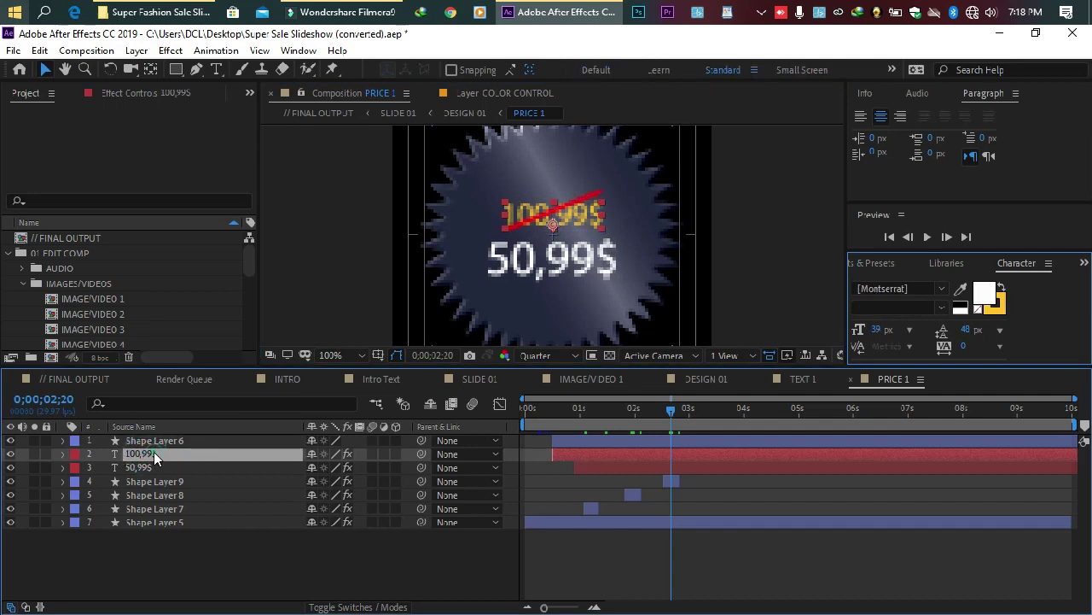
{"action": "double_click", "coordinate": [154, 454]}
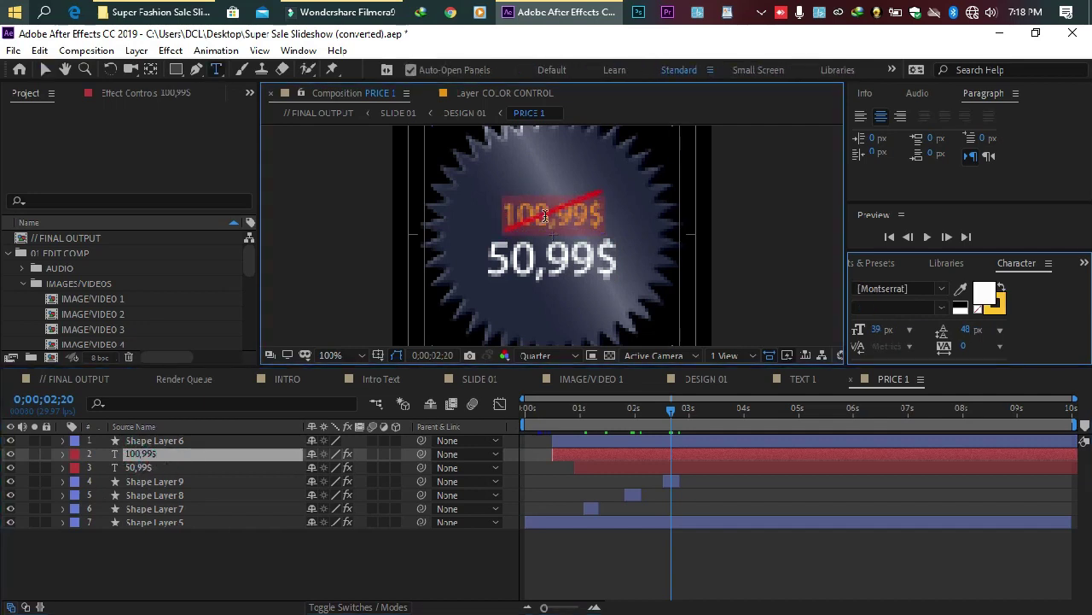
{"action": "key", "text": "BackSpace"}
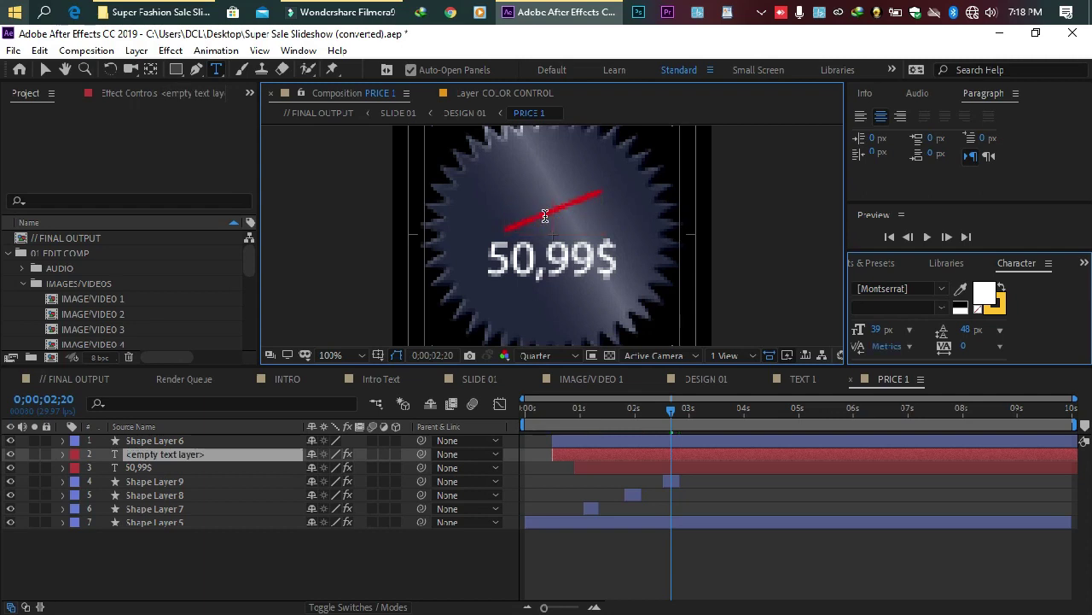
{"action": "type", "text": "200"}
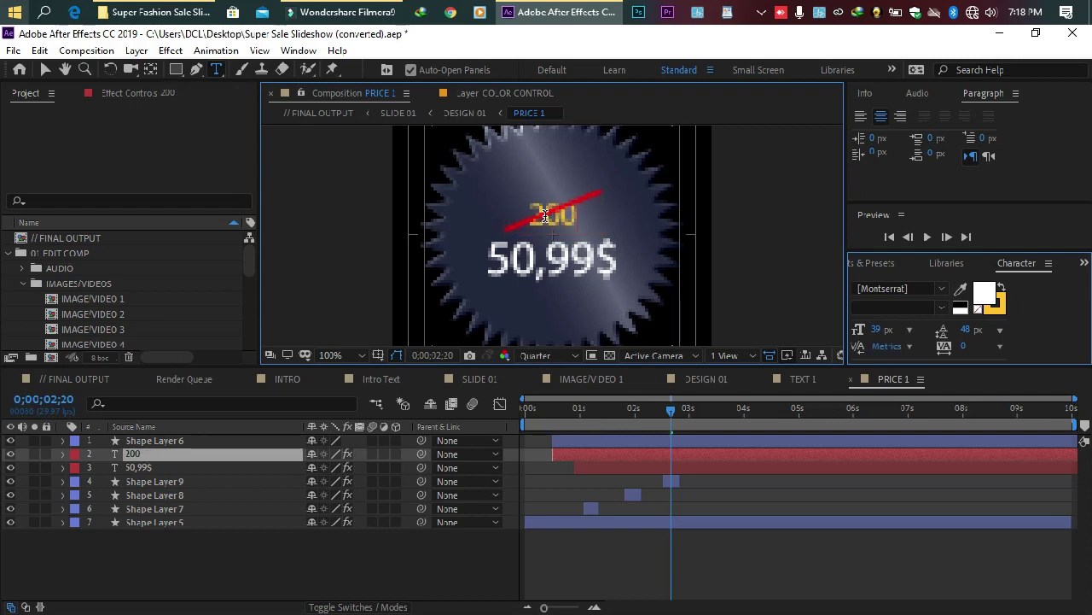
{"action": "type", "text": "$"}
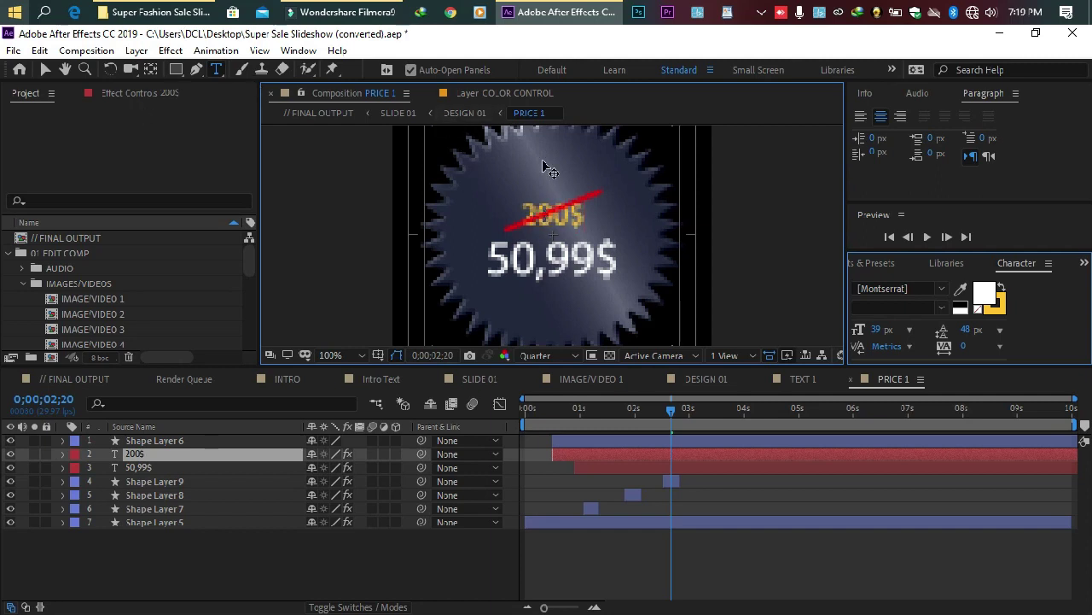
- Replace the white 50,99$ price in PRICE 1 with "120$" and check the price badge in SLIDE 01
{"action": "left_click", "coordinate": [158, 467]}
{"action": "triple_click", "coordinate": [510, 263]}
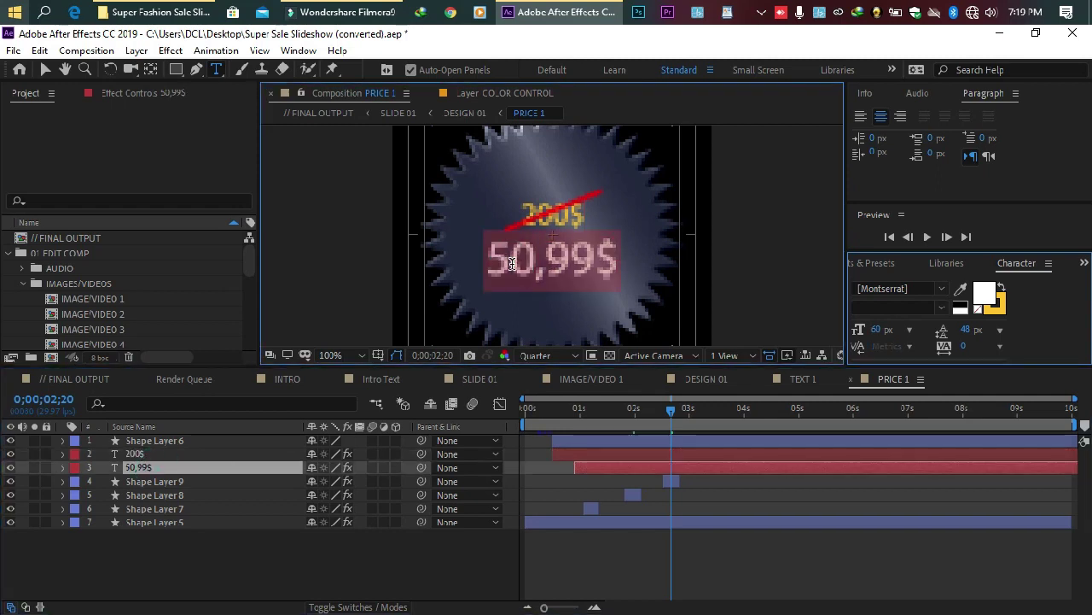
{"action": "type", "text": "12"}
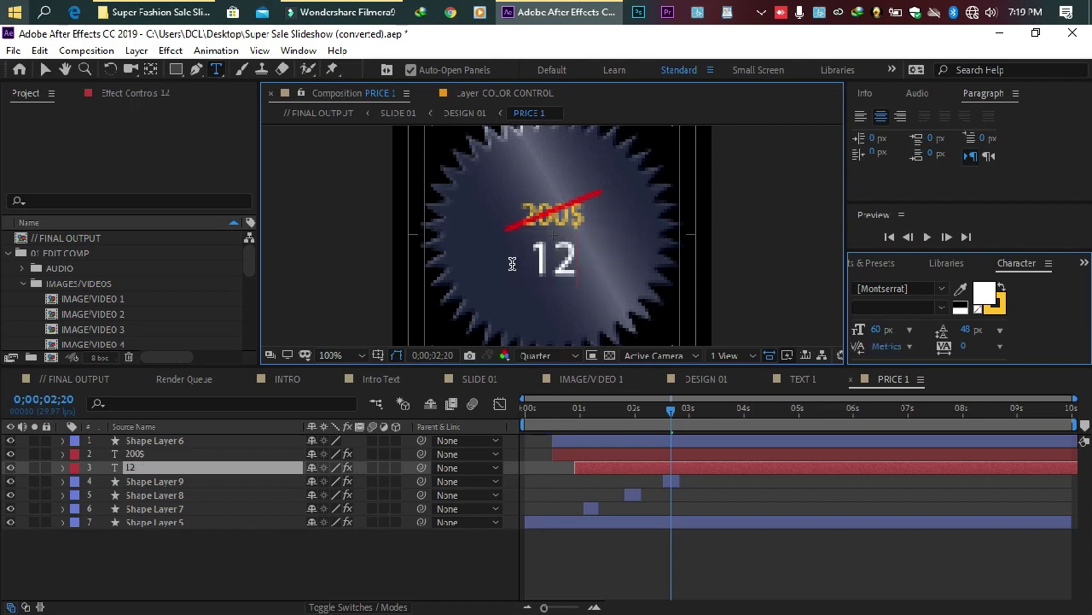
{"action": "type", "text": "0"}
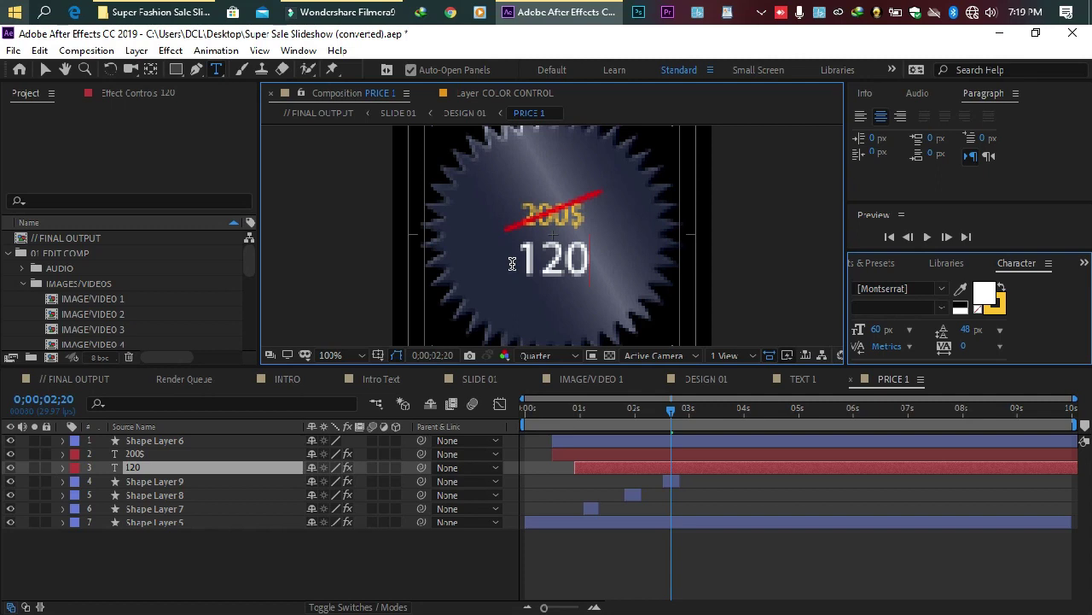
{"action": "type", "text": "$"}
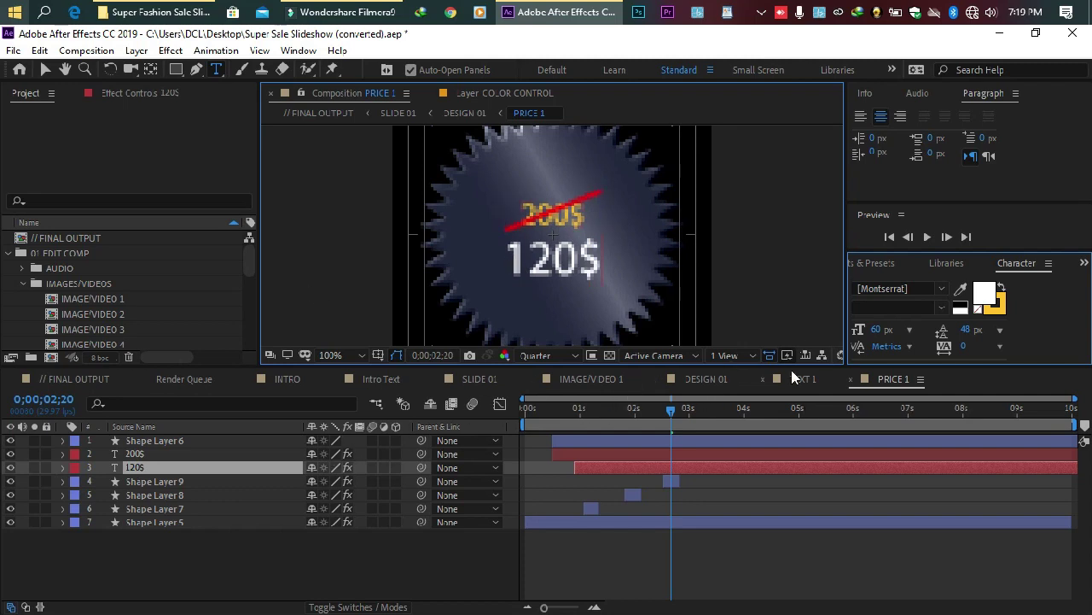
{"action": "left_click", "coordinate": [579, 379]}
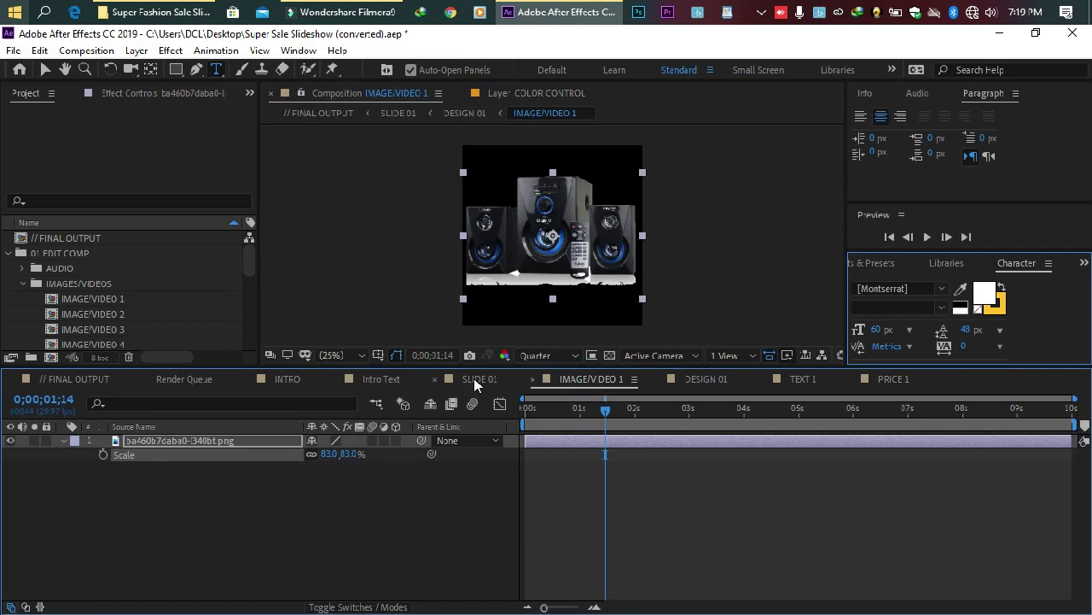
{"action": "left_click", "coordinate": [476, 379]}
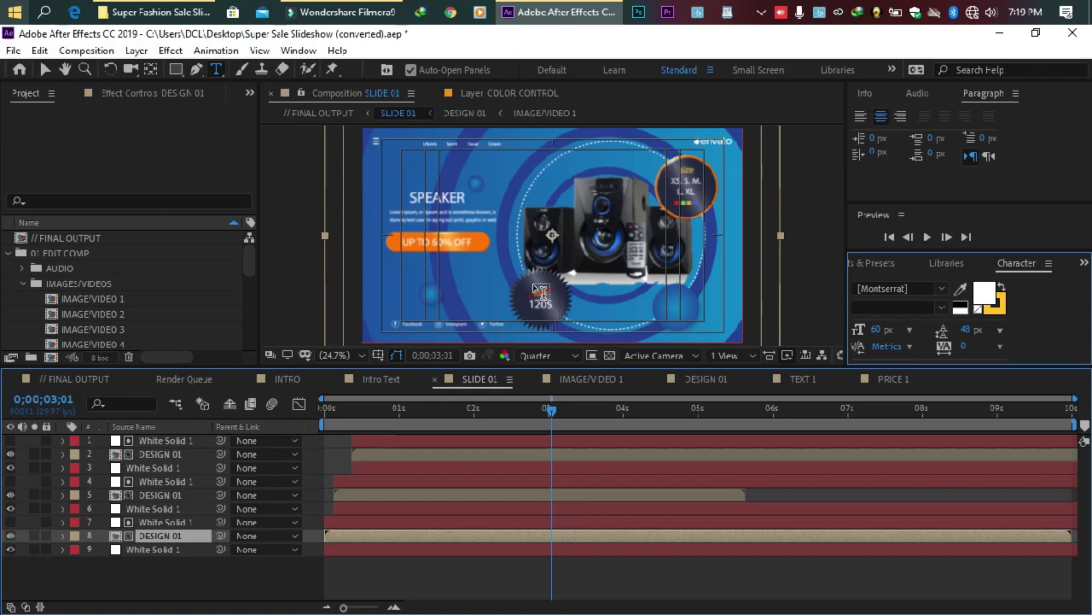
{"action": "scroll", "coordinate": [550, 310], "scroll_direction": "up", "scroll_amount": 4}
{"action": "scroll", "coordinate": [550, 310], "scroll_direction": "down", "scroll_amount": 4}
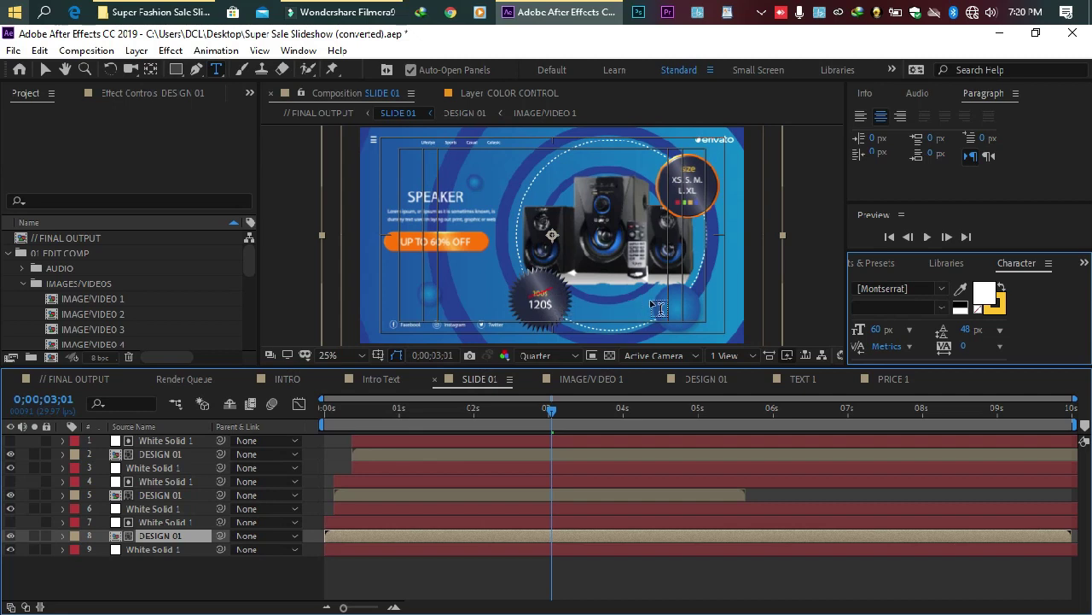
- Enlarge the crossed-out 200$ text layer in PRICE 1 to a scale of 194%
{"action": "left_click", "coordinate": [887, 378]}
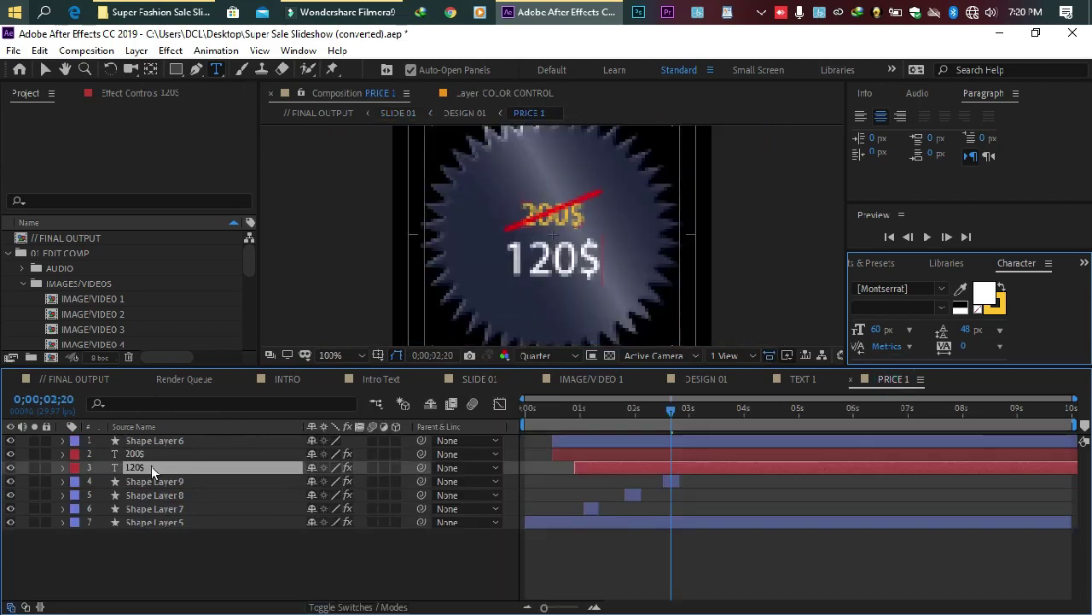
{"action": "left_click", "coordinate": [150, 453]}
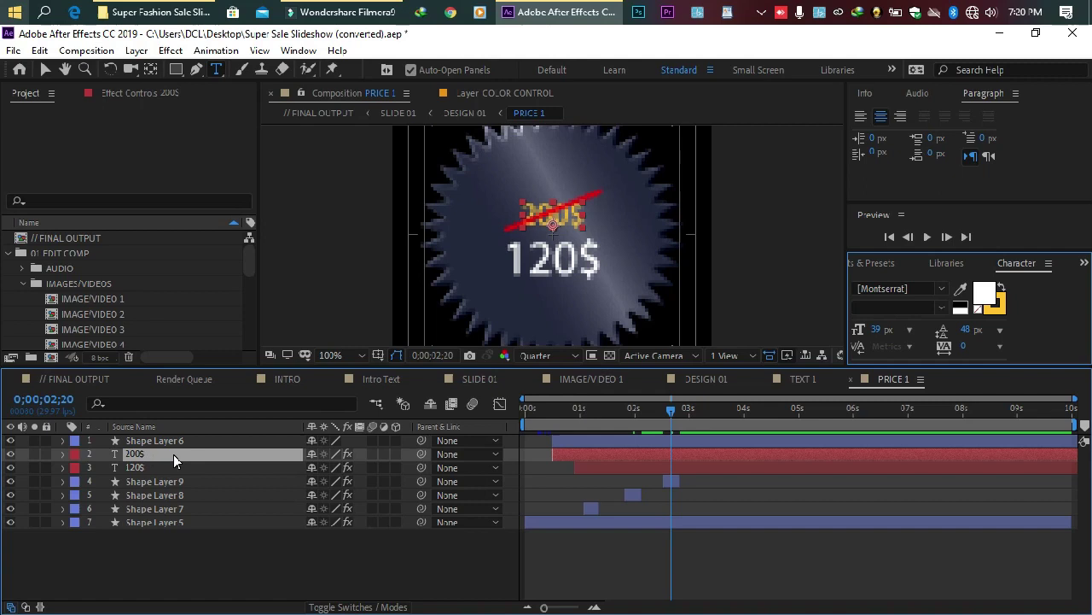
{"action": "key", "text": "s"}
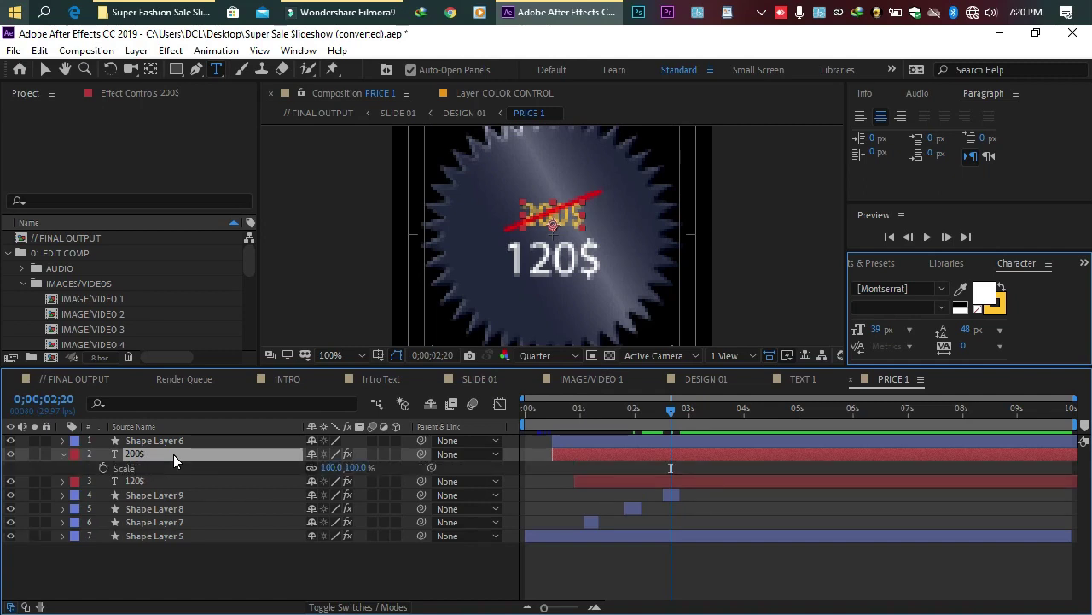
{"action": "left_click_drag", "start_coordinate": [333, 468], "coordinate": [413, 469]}
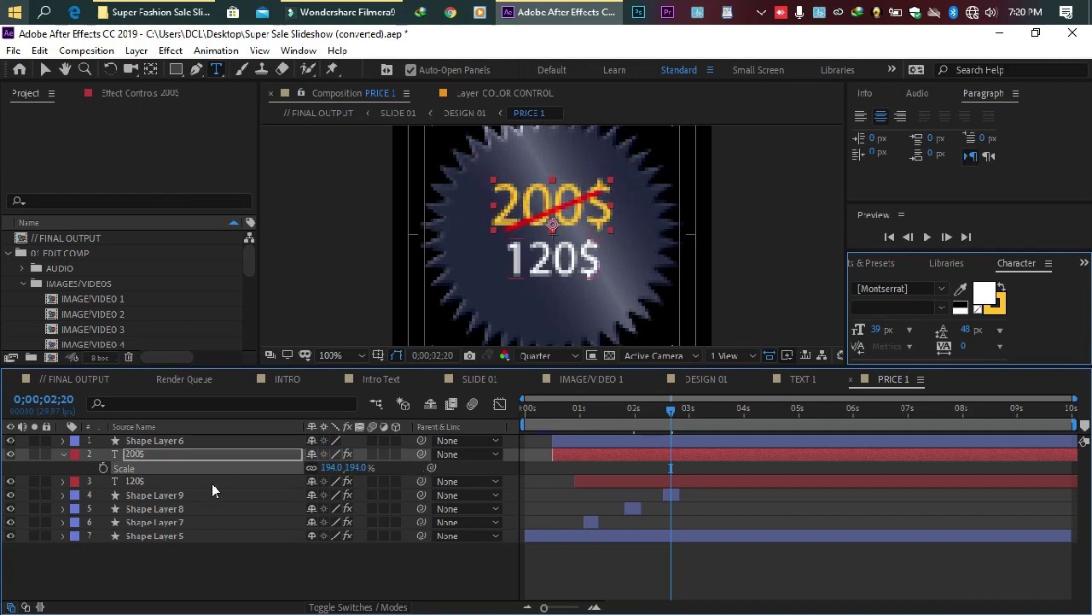
- Enlarge the 120$ text layer to a scale of 183% and move it down so it sits just below the 200$ price
{"action": "left_click", "coordinate": [147, 483]}
{"action": "key", "text": "s"}
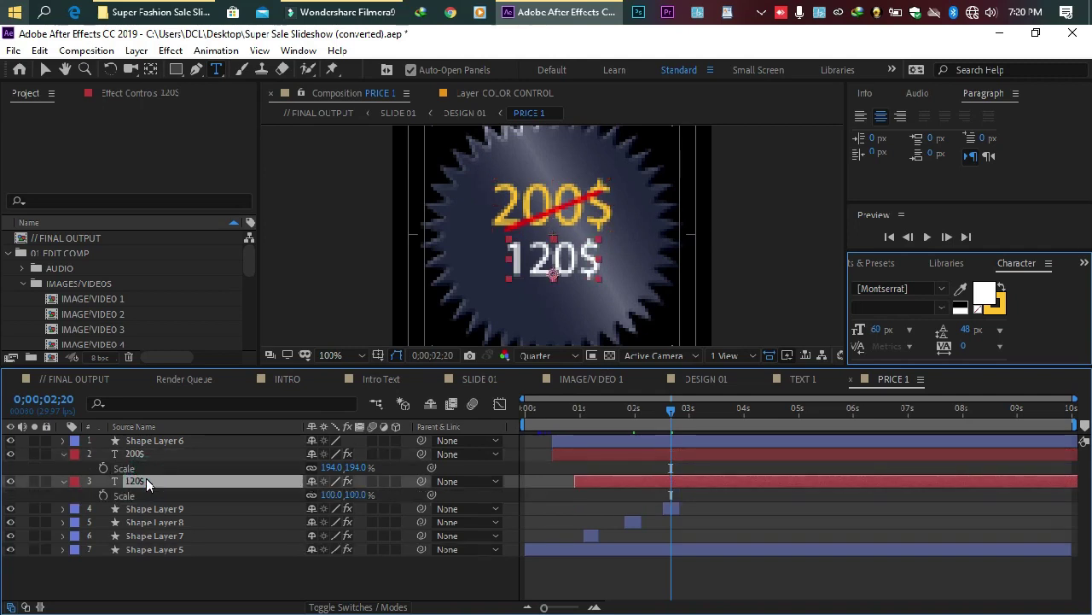
{"action": "left_click_drag", "start_coordinate": [334, 495], "coordinate": [431, 494]}
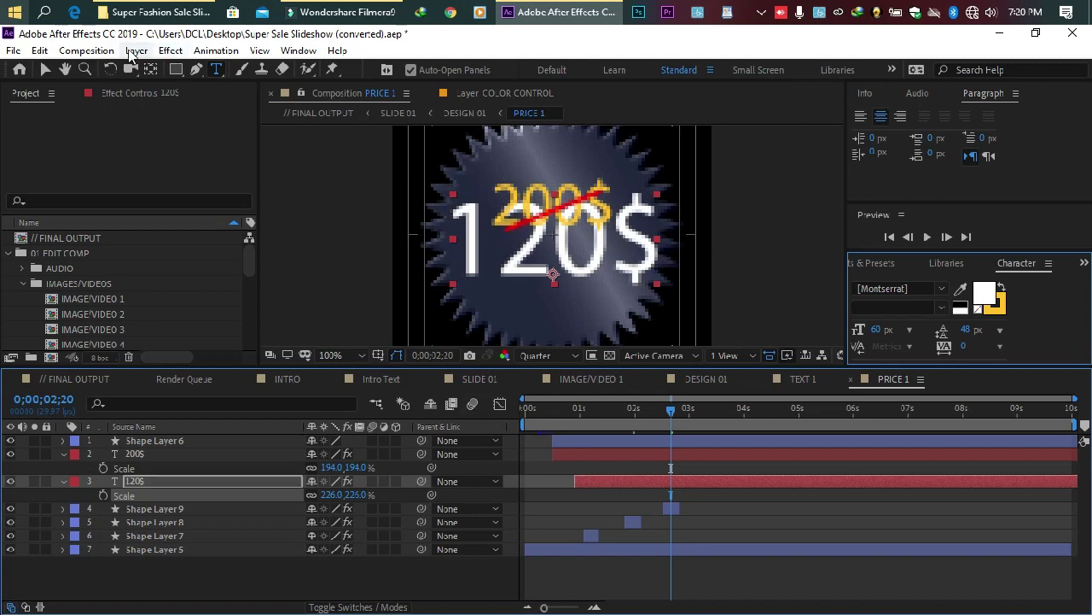
{"action": "left_click", "coordinate": [46, 71]}
{"action": "left_click_drag", "start_coordinate": [566, 247], "coordinate": [565, 273]}
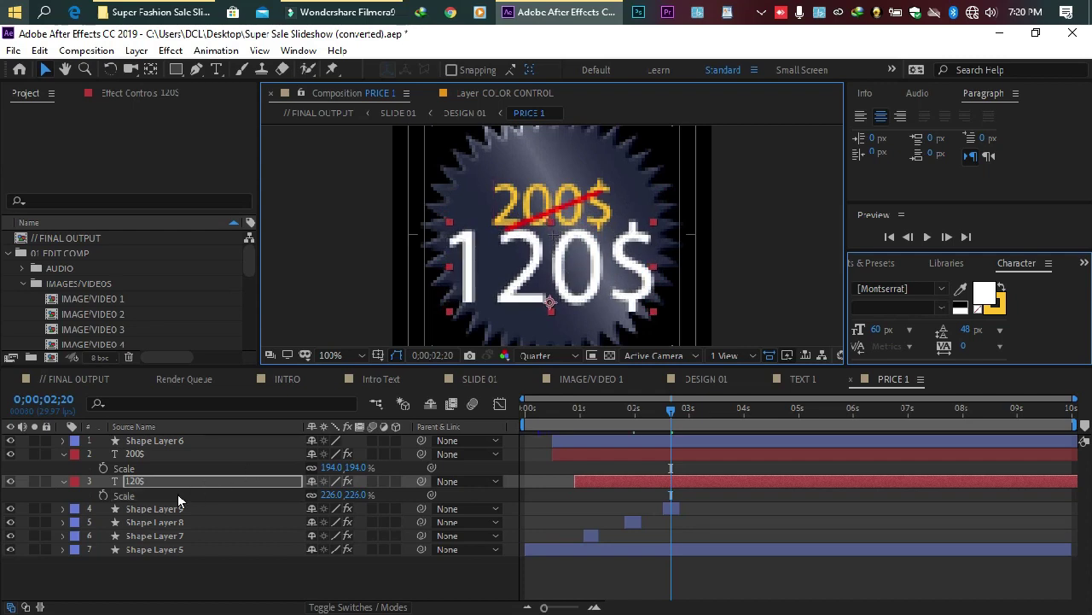
{"action": "left_click_drag", "start_coordinate": [330, 495], "coordinate": [299, 497]}
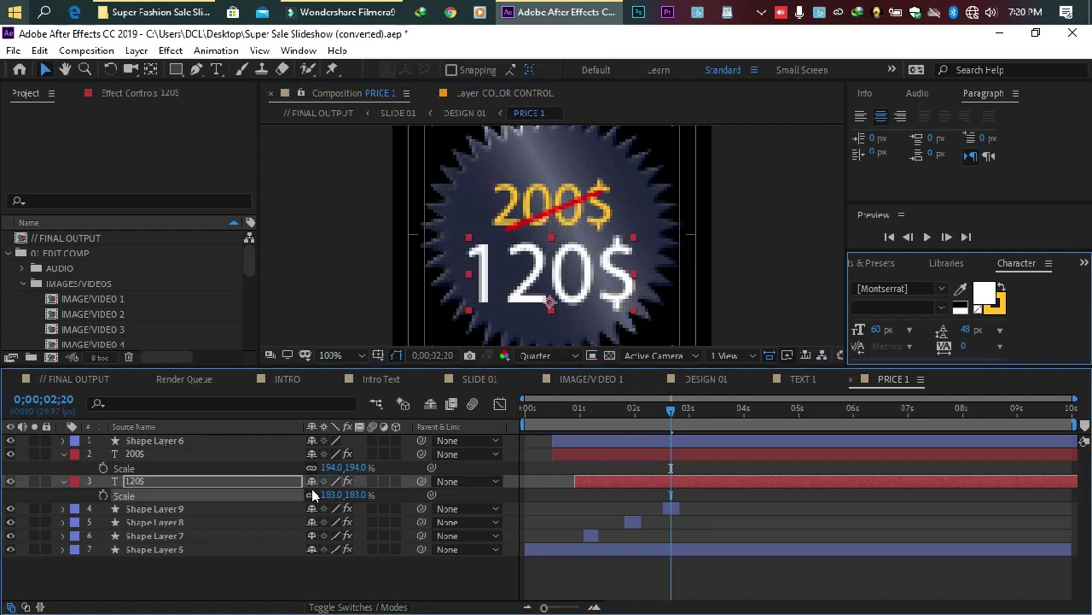
- Shift the red strike-through line slightly up and left over the 200$ price, and check the badge in FINAL OUTPUT
{"action": "left_click", "coordinate": [538, 202]}
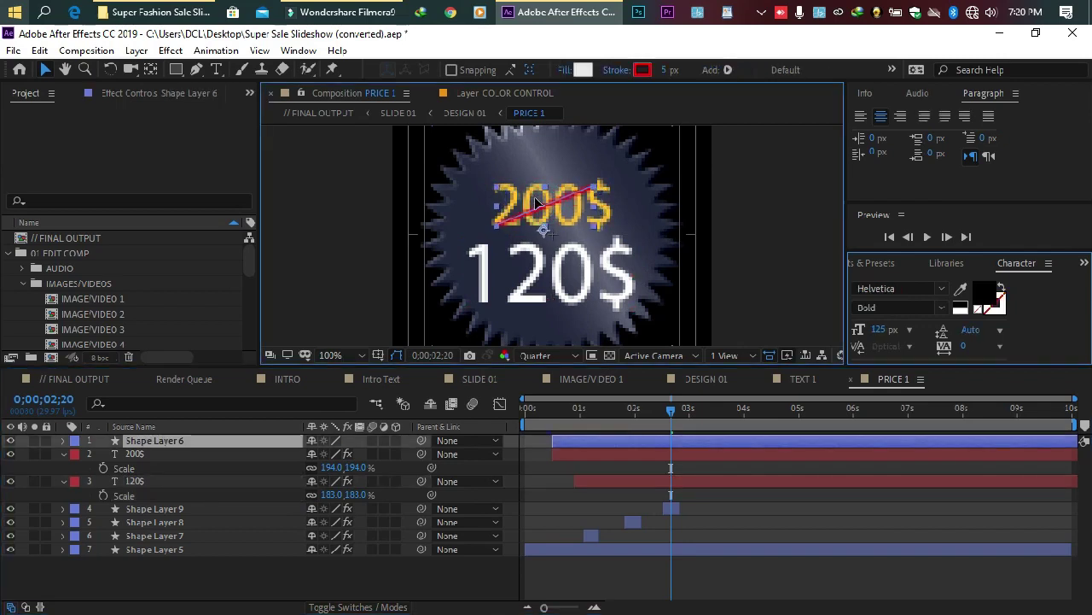
{"action": "key", "text": "Return"}
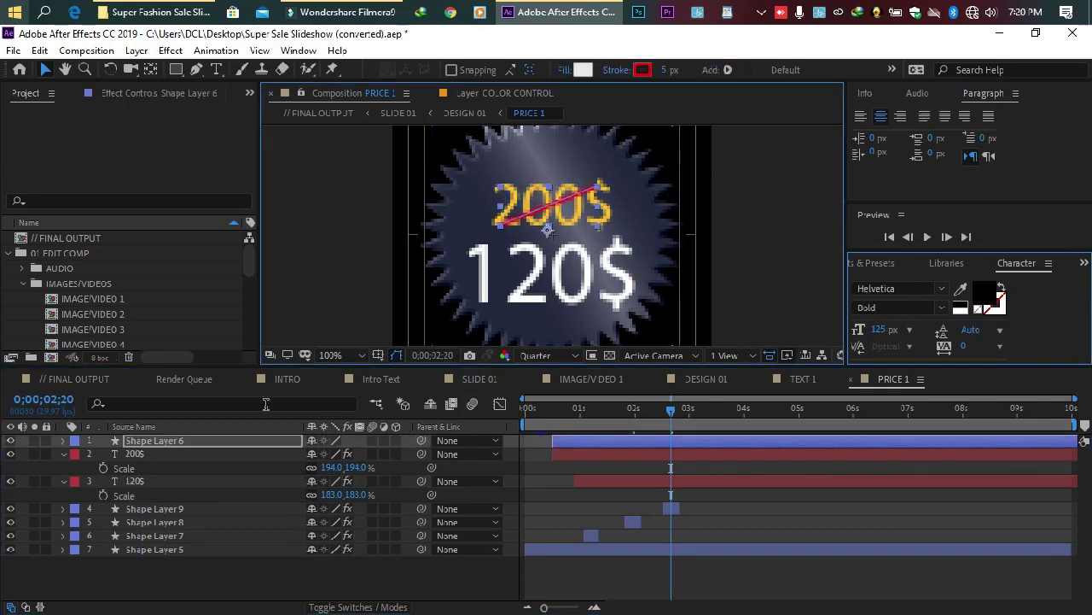
{"action": "left_click", "coordinate": [57, 385]}
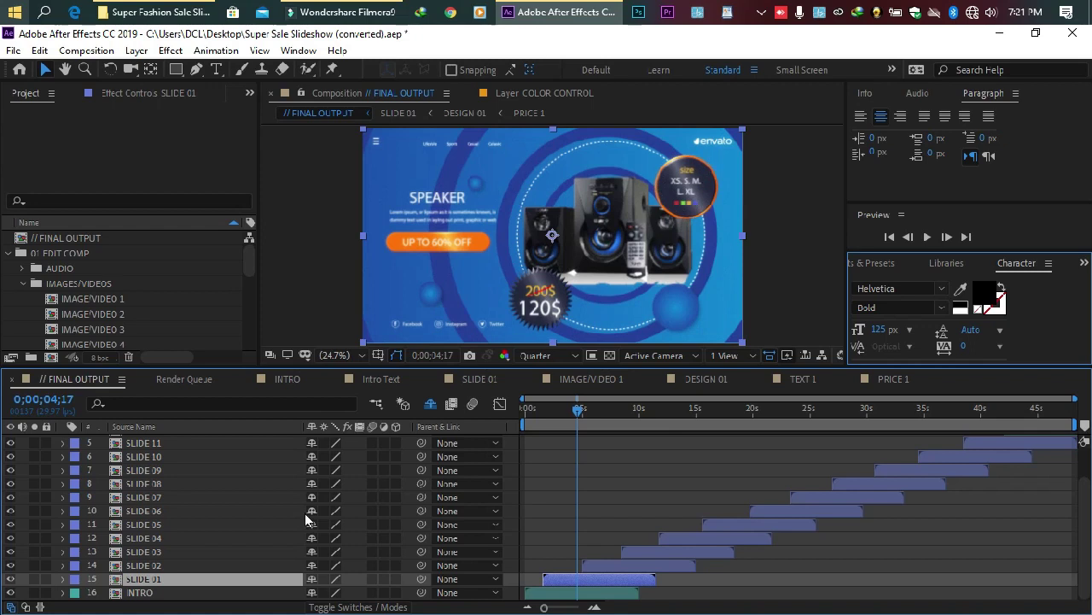
- Find the round size badge's layer in SLIDE 01's DESIGN 01 composition and open its SIZE composition
{"action": "double_click", "coordinate": [152, 580]}
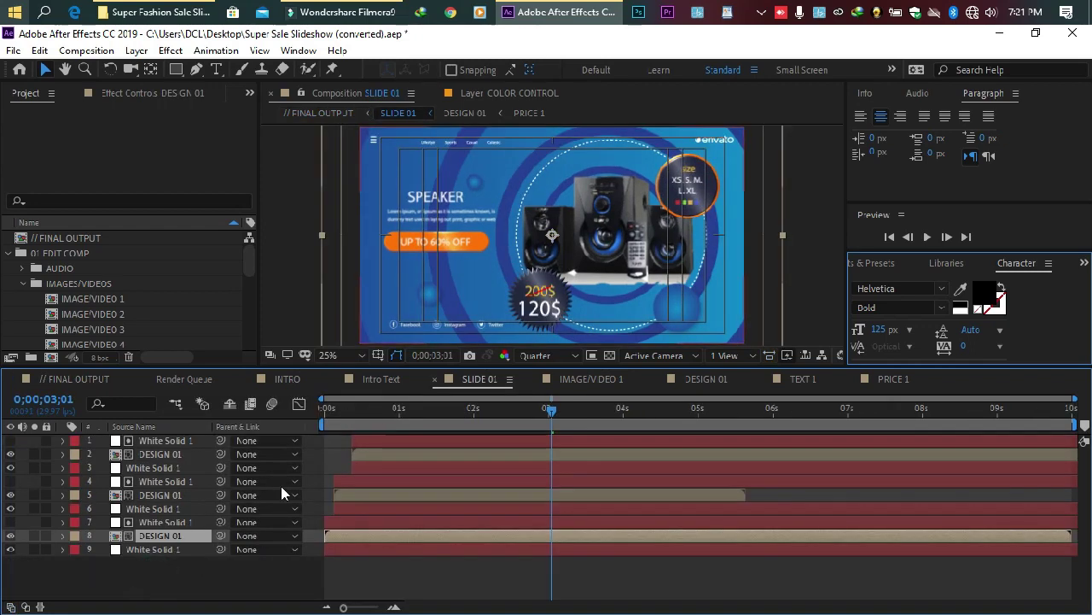
{"action": "double_click", "coordinate": [181, 498]}
{"action": "left_click", "coordinate": [683, 187]}
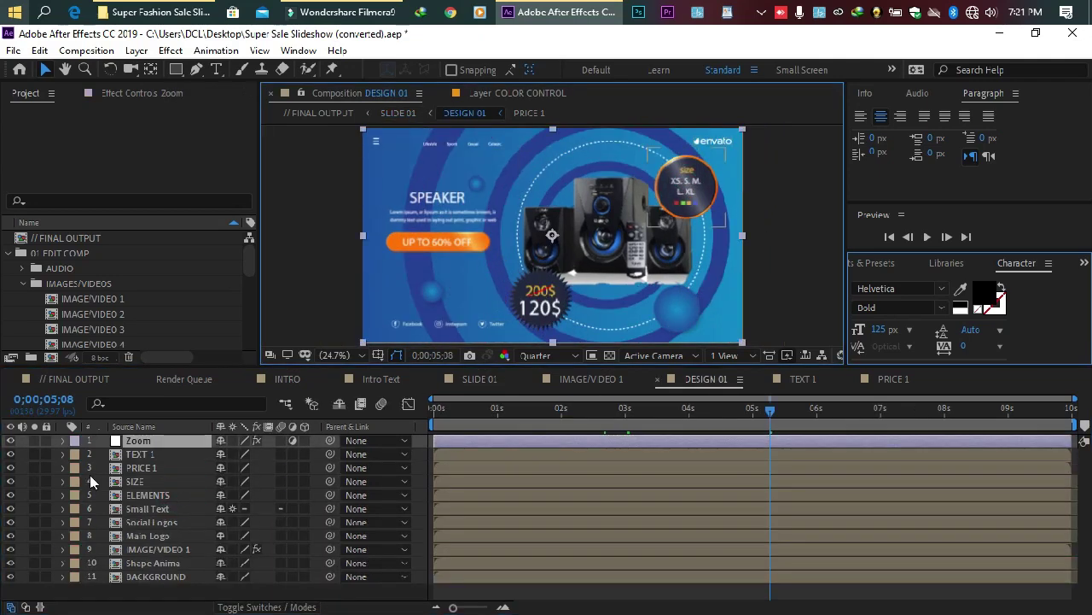
{"action": "left_click", "coordinate": [148, 495]}
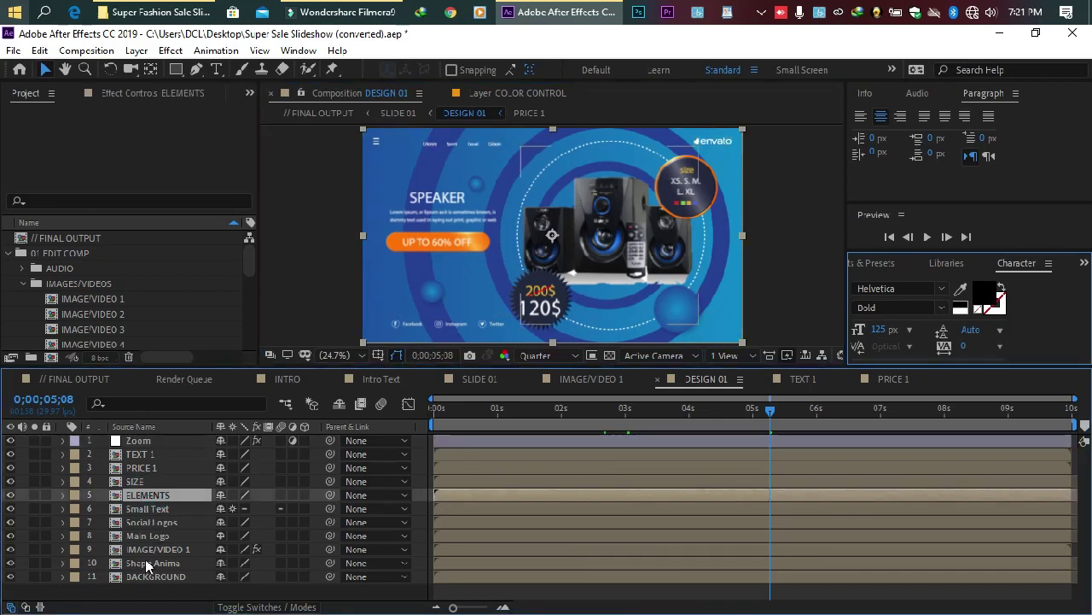
{"action": "left_click", "coordinate": [146, 549]}
{"action": "left_click", "coordinate": [145, 535]}
{"action": "left_click", "coordinate": [142, 509]}
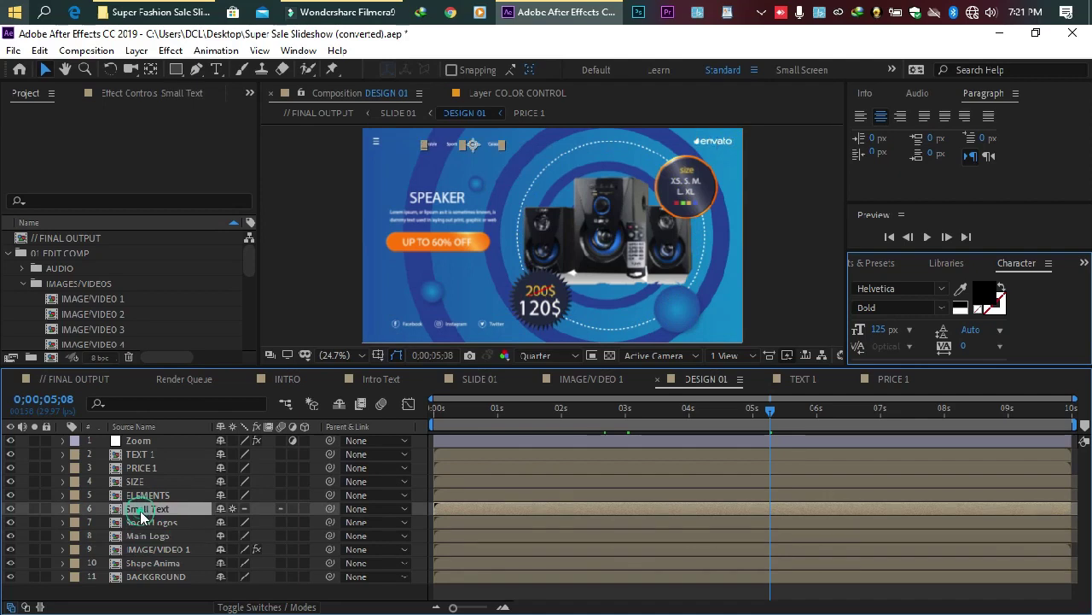
{"action": "left_click", "coordinate": [138, 483]}
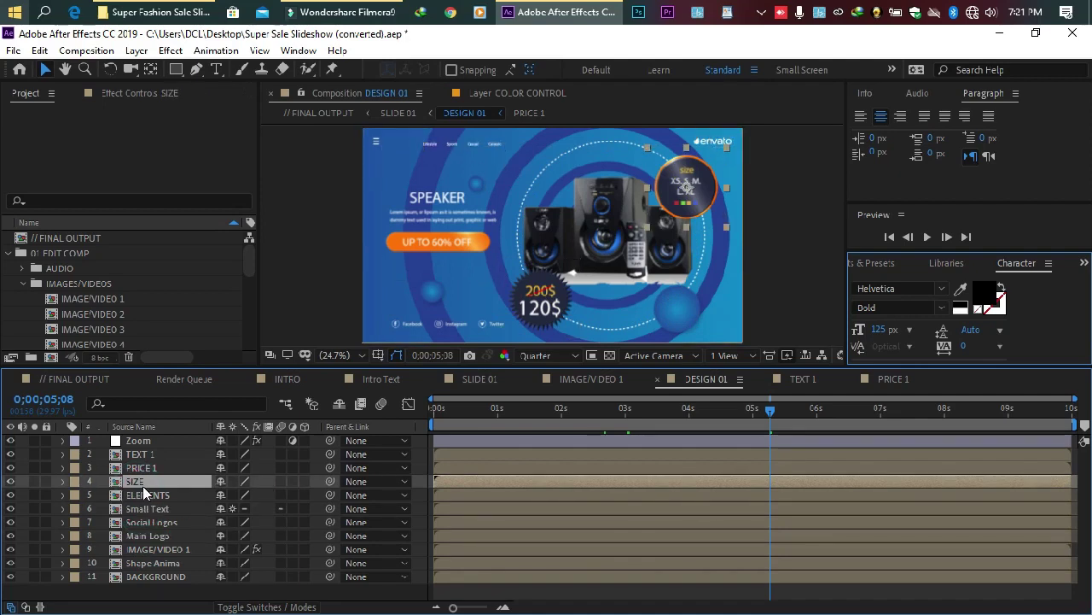
{"action": "double_click", "coordinate": [146, 485]}
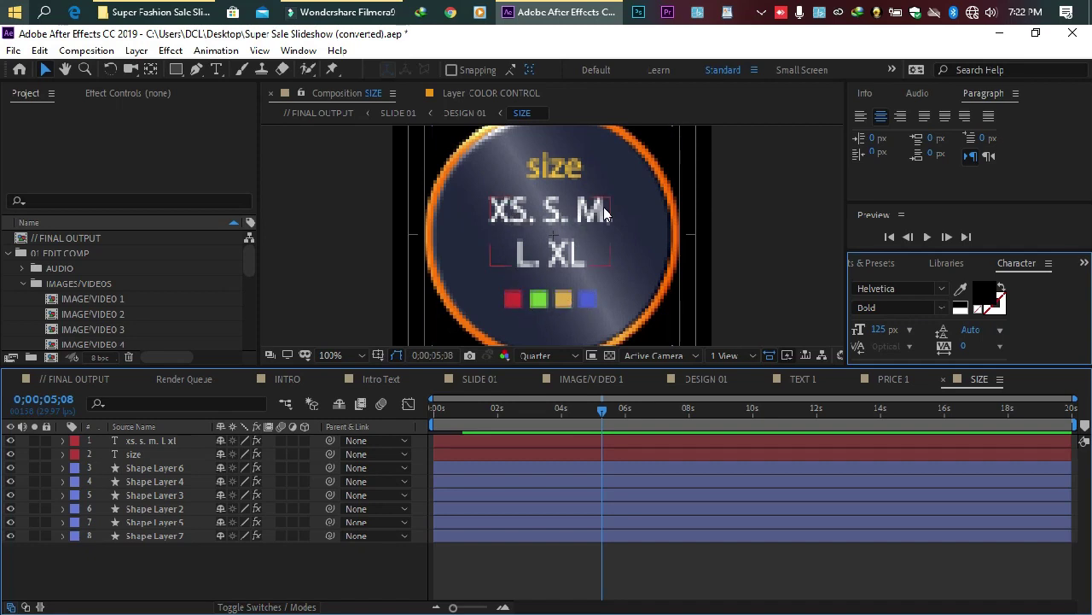
- Replace the yellow "size" text at the top of the round badge with PRODUCT in capitals
{"action": "left_click", "coordinate": [543, 164]}
{"action": "double_click", "coordinate": [545, 165]}
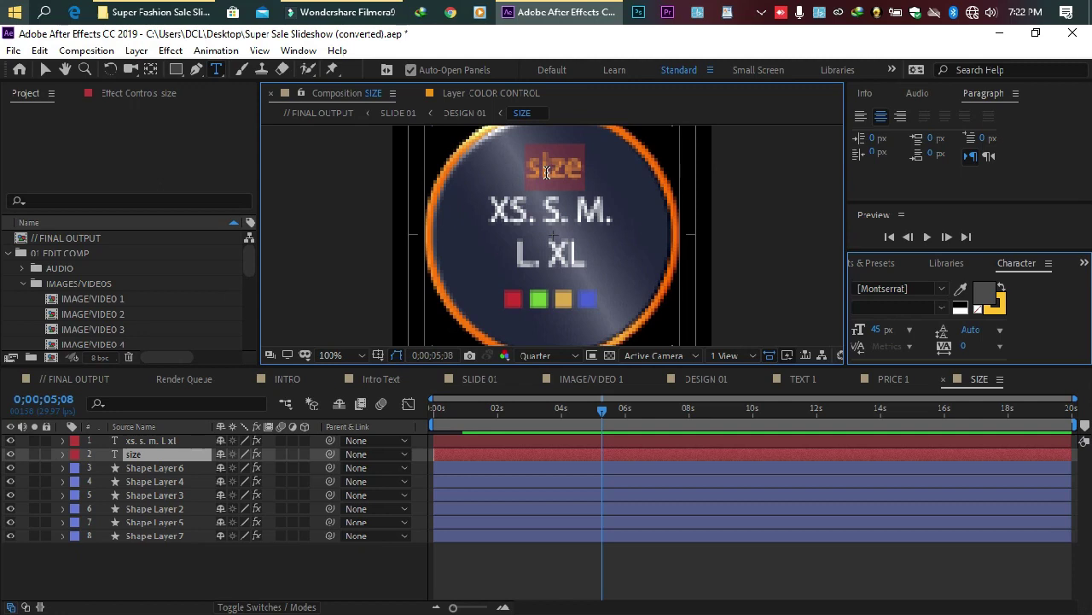
{"action": "type", "text": "p"}
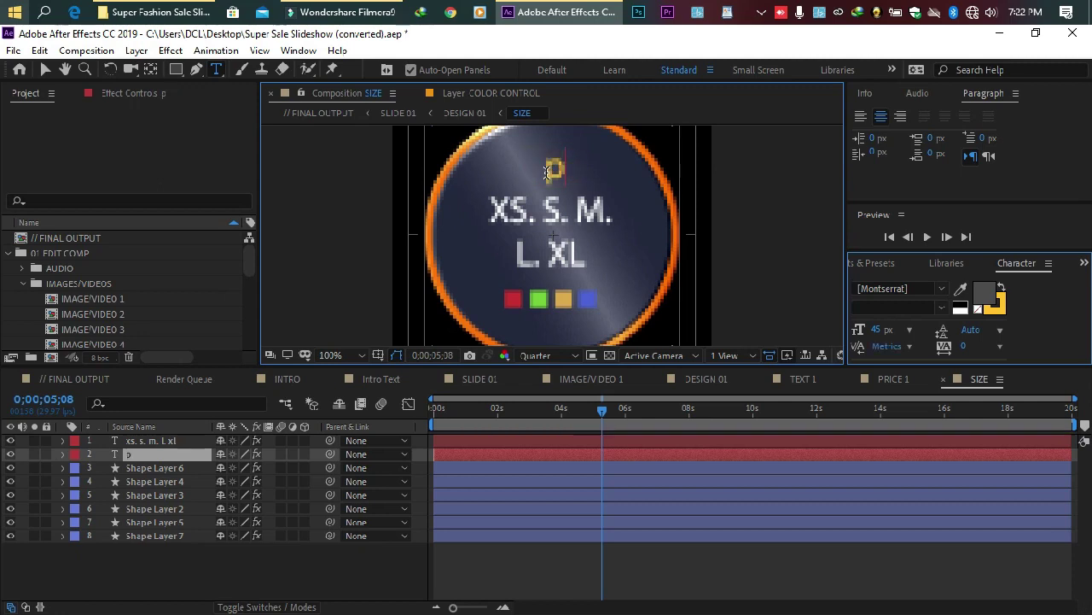
{"action": "type", "text": "rodu"}
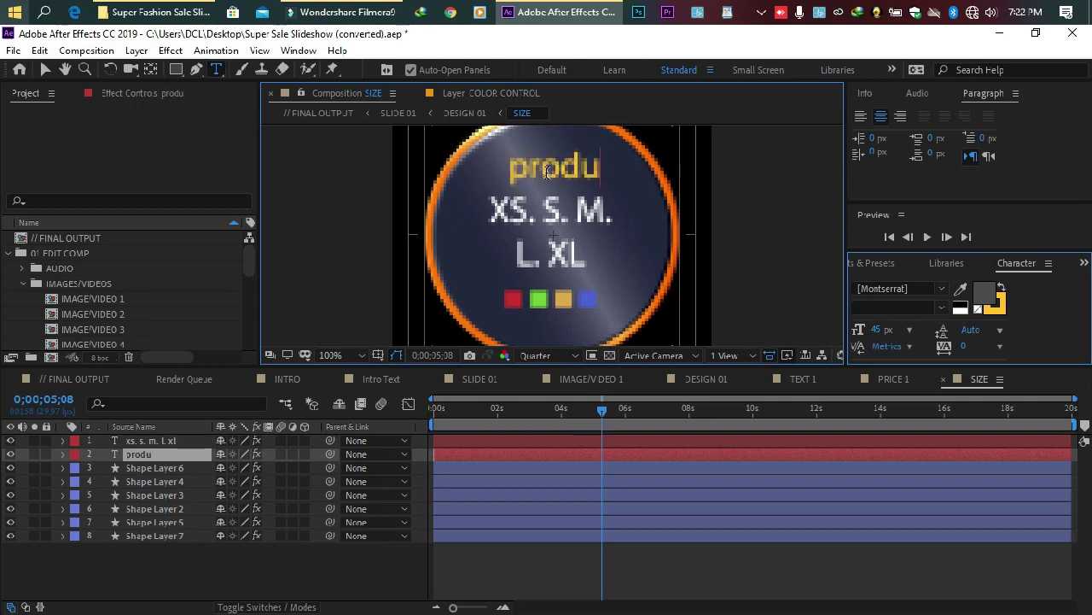
{"action": "type", "text": "ct"}
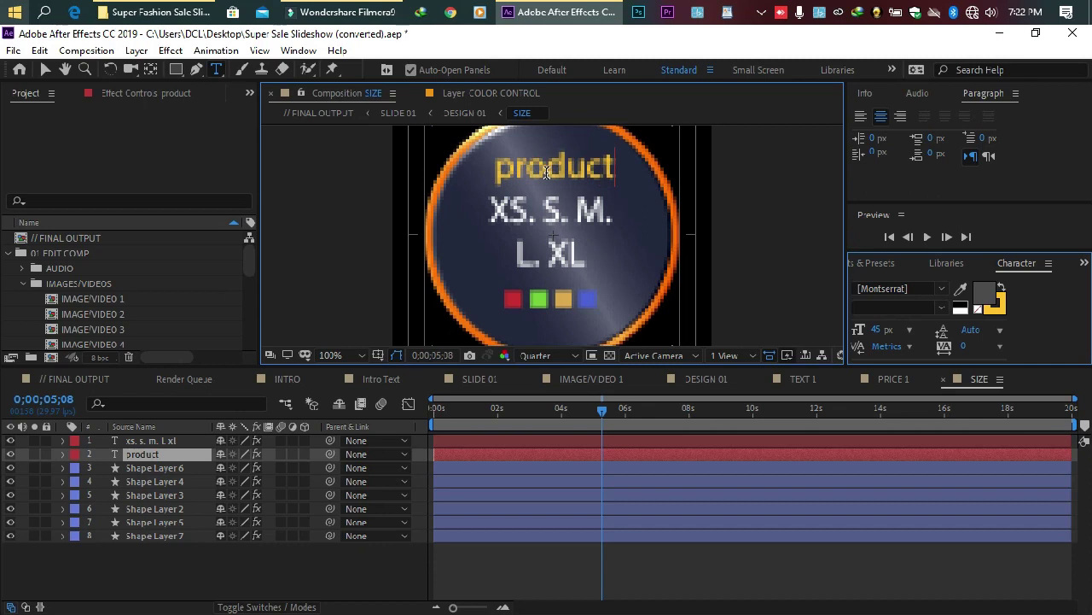
{"action": "left_click_drag", "start_coordinate": [513, 171], "coordinate": [478, 176]}
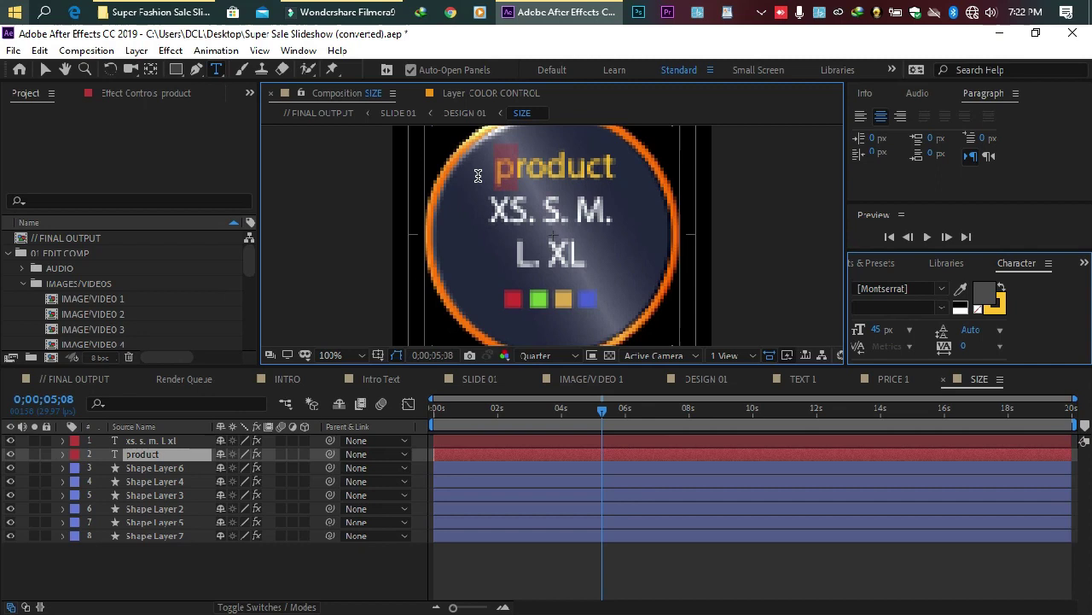
{"action": "type", "text": "P"}
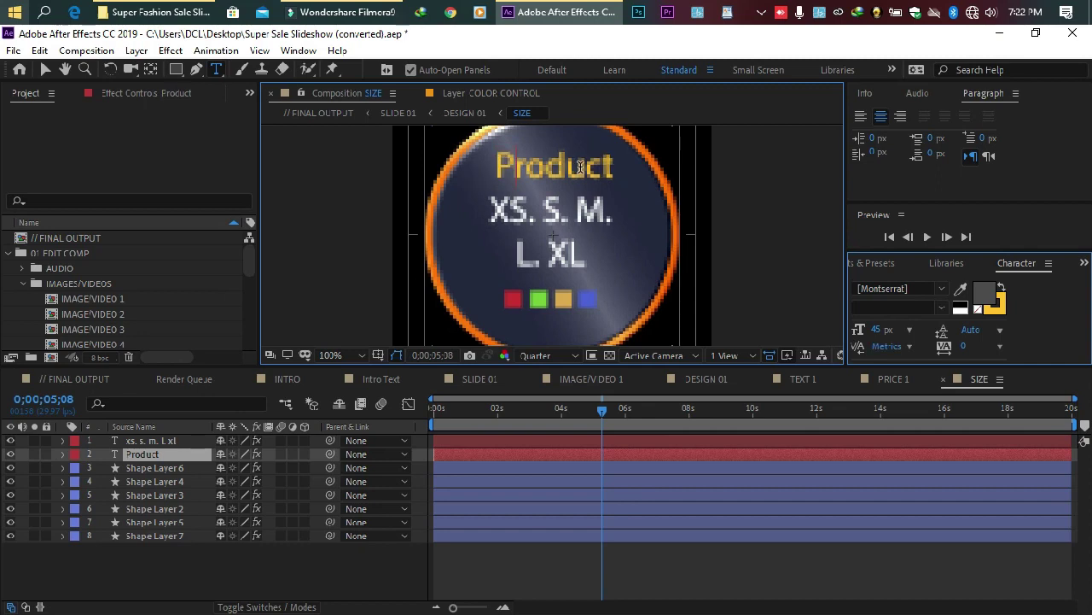
{"action": "left_click_drag", "start_coordinate": [612, 164], "coordinate": [467, 176]}
{"action": "type", "text": "PR"}
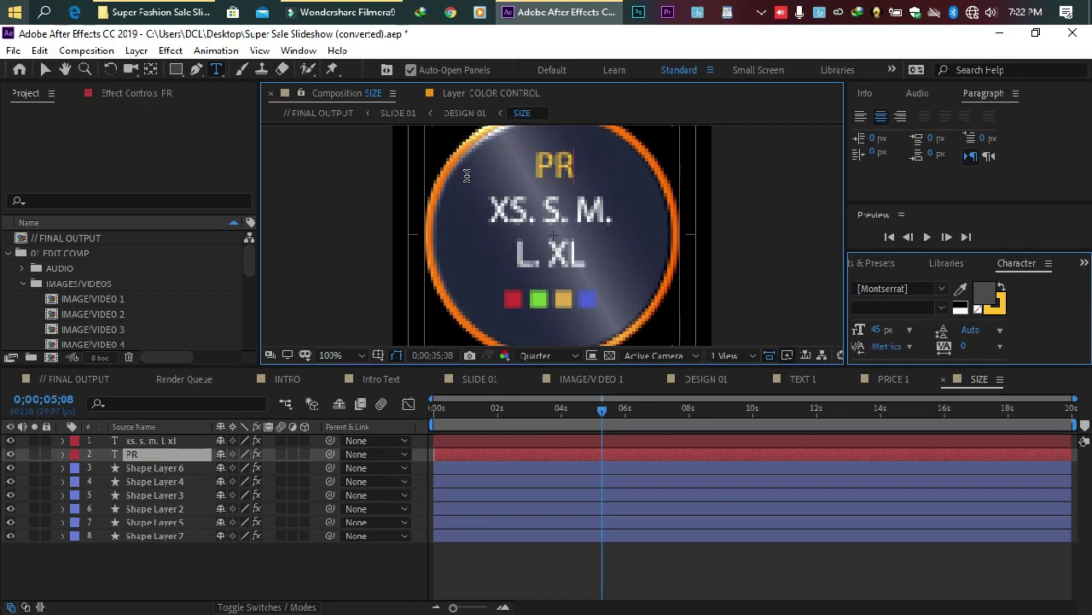
{"action": "type", "text": "ODUCT"}
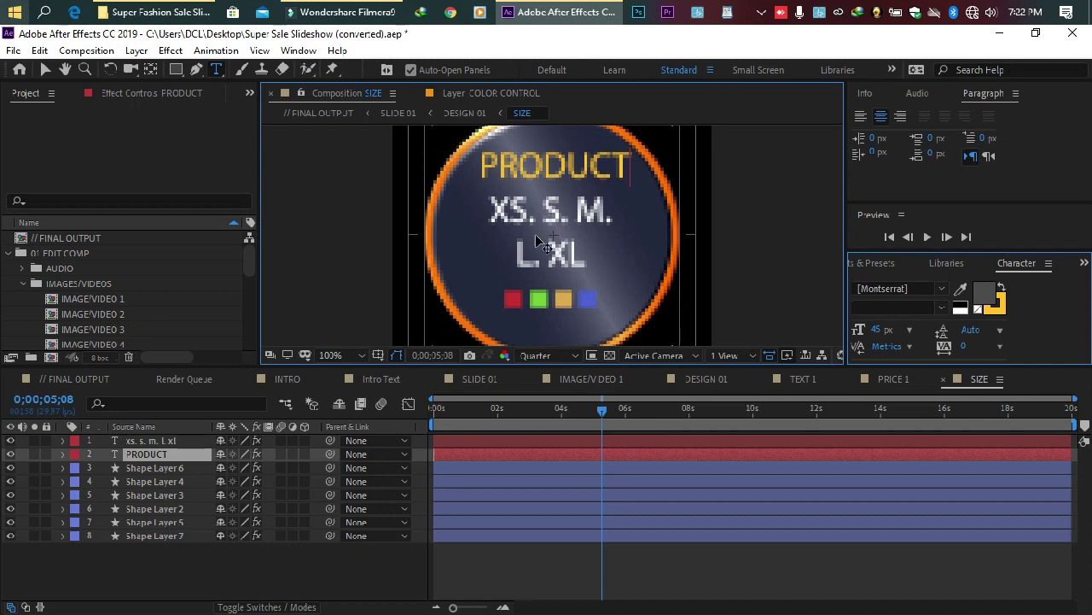
- Replace the whole two-line size list in the badge with the number 5
{"action": "left_click", "coordinate": [145, 441]}
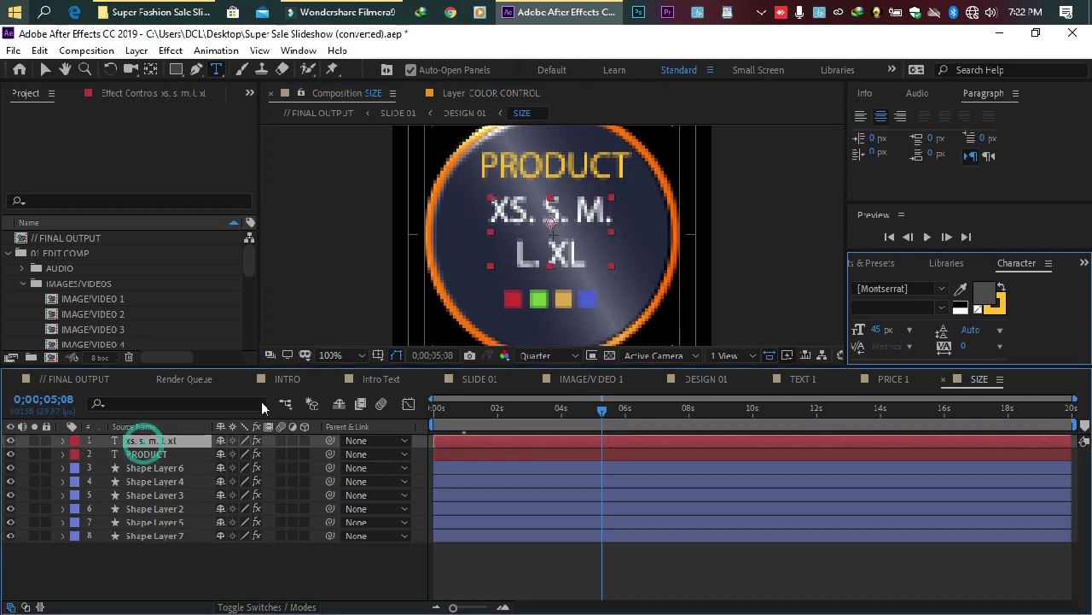
{"action": "triple_click", "coordinate": [511, 214]}
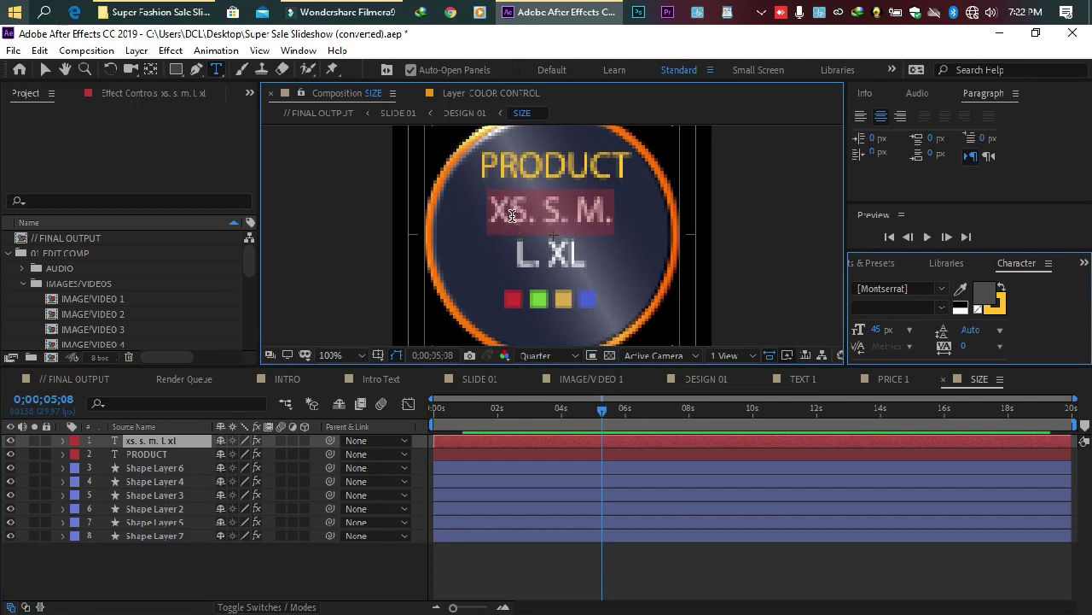
{"action": "key", "text": "ctrl+a"}
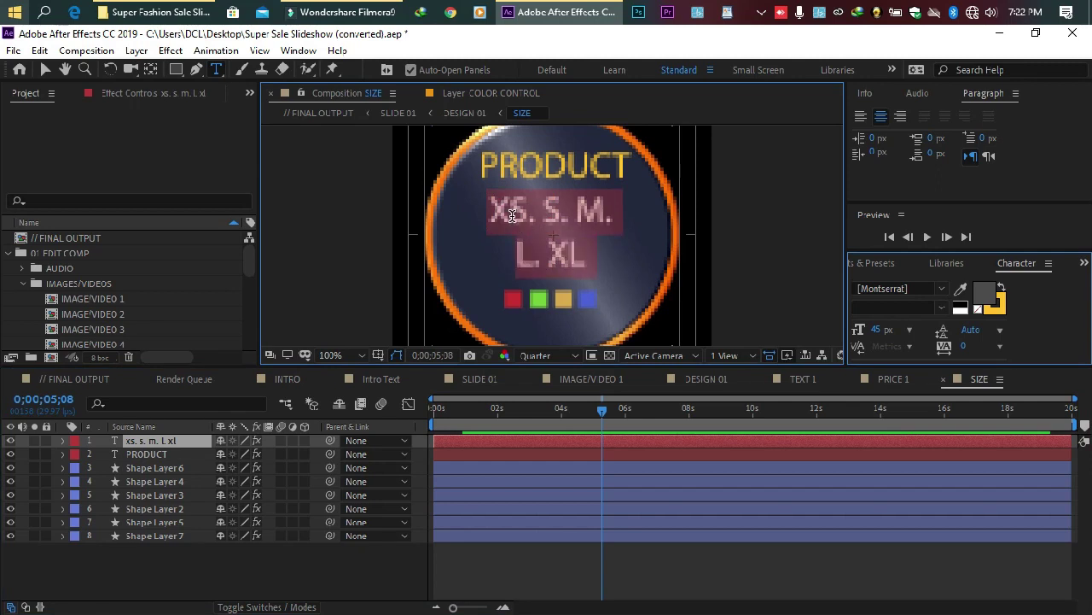
{"action": "type", "text": "S"}
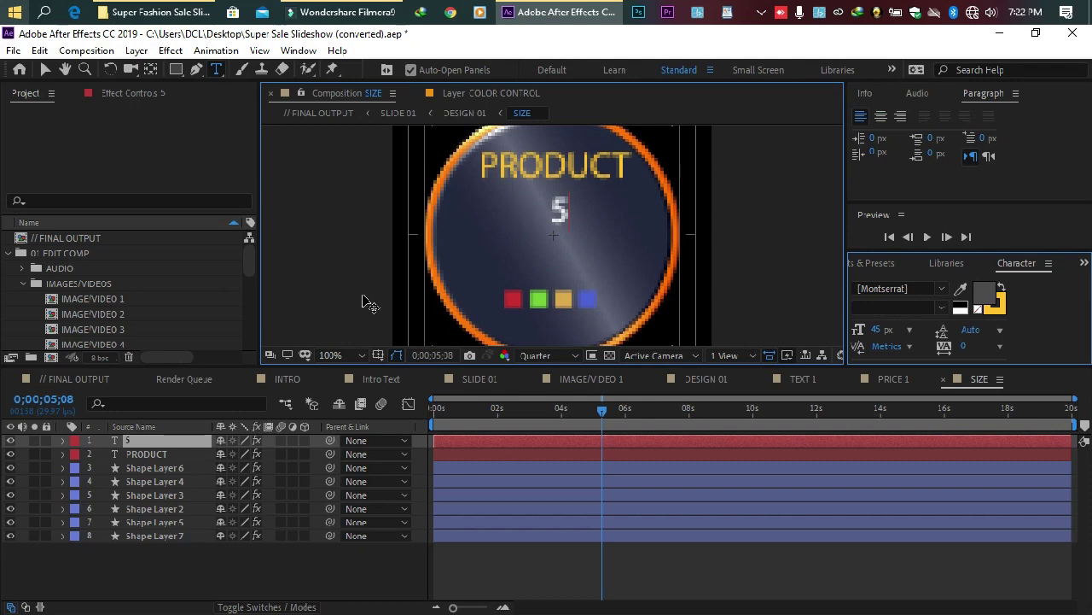
- Enlarge the 5 text layer to a scale of 299% and centre it between PRODUCT and the colour swatches
{"action": "left_click", "coordinate": [164, 441]}
{"action": "key", "text": "s"}
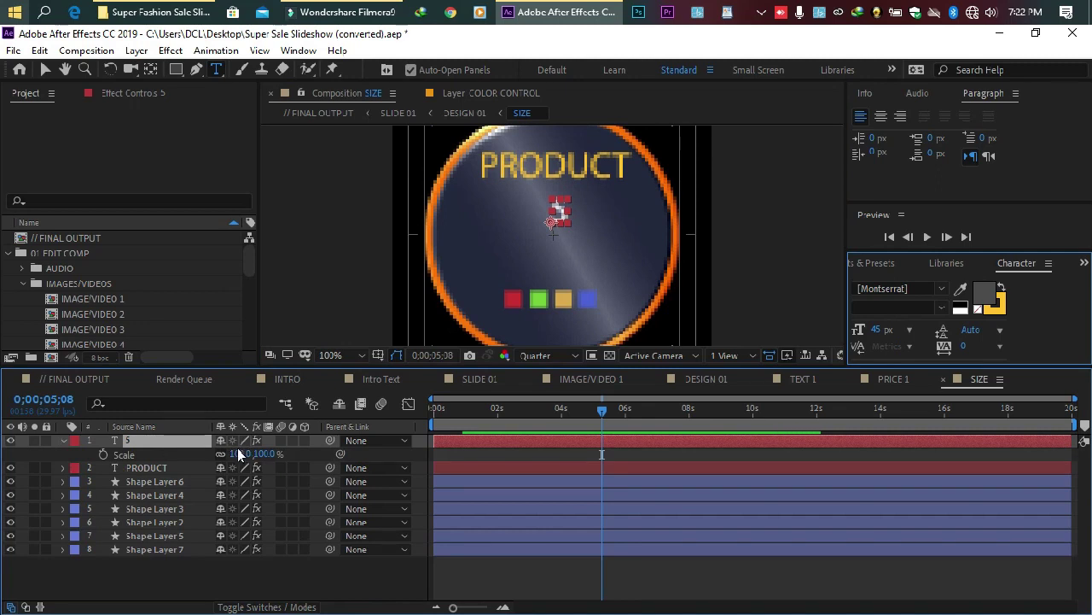
{"action": "left_click_drag", "start_coordinate": [239, 453], "coordinate": [411, 466]}
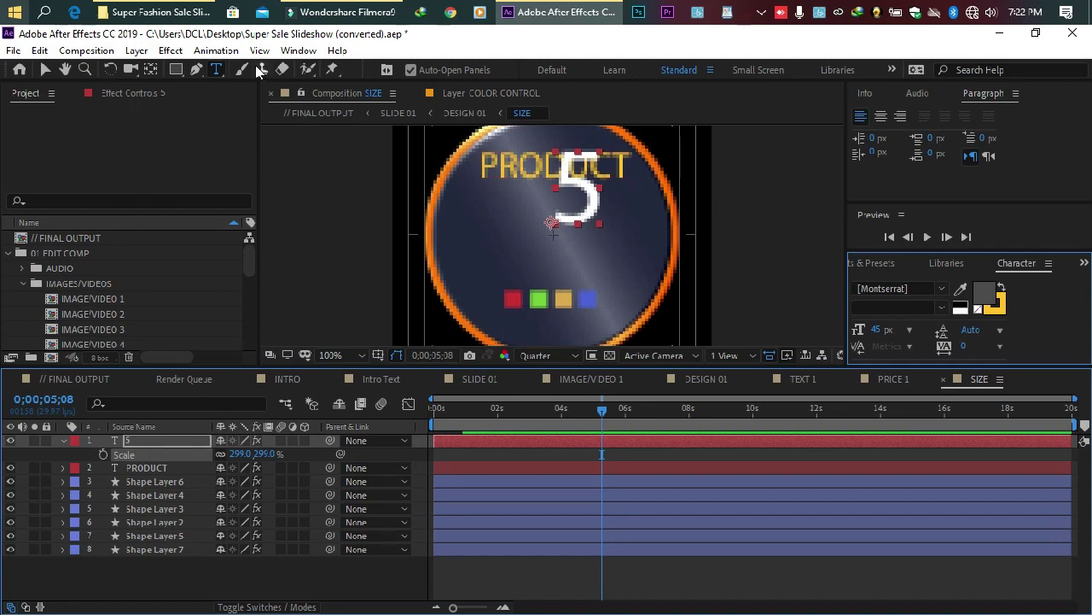
{"action": "left_click", "coordinate": [45, 69]}
{"action": "left_click_drag", "start_coordinate": [587, 195], "coordinate": [560, 242]}
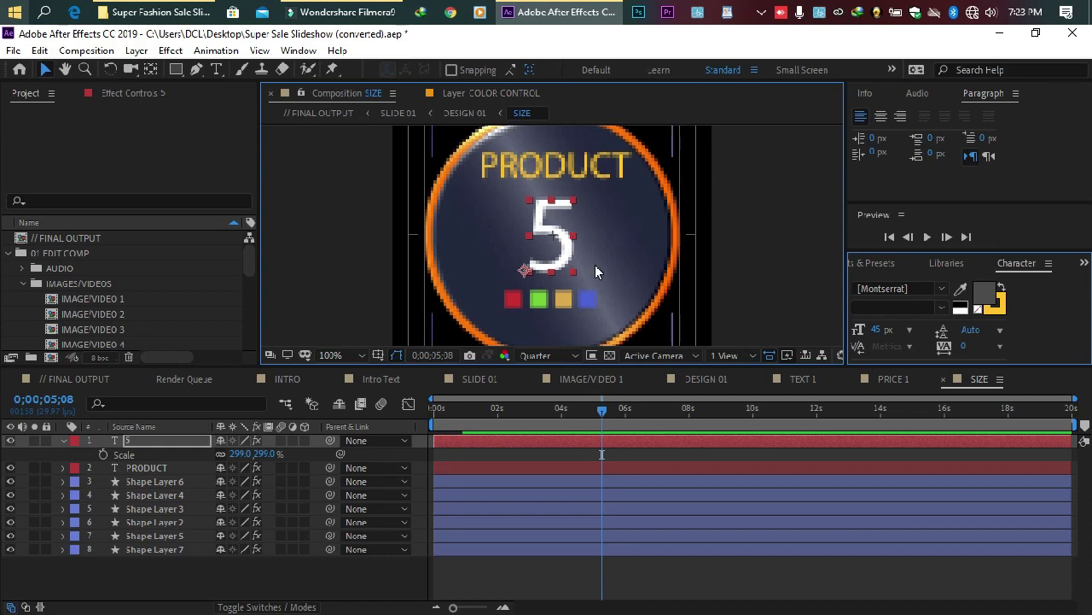
- Return to the DESIGN 01 composition and check the round badge by hiding and showing the SIZE layer
{"action": "left_click", "coordinate": [888, 378]}
{"action": "left_click", "coordinate": [804, 378]}
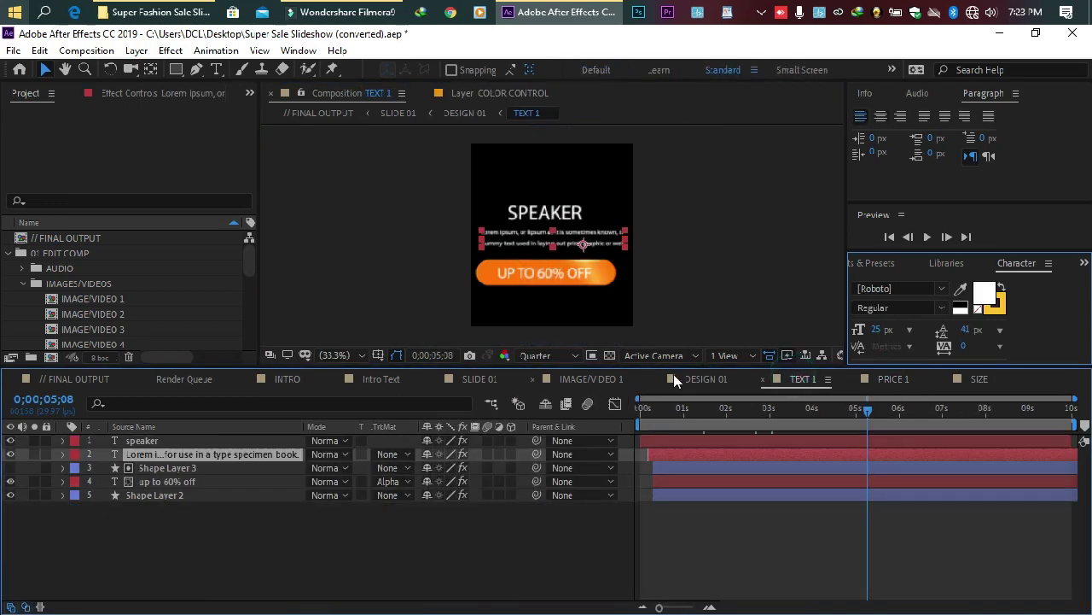
{"action": "left_click", "coordinate": [674, 378]}
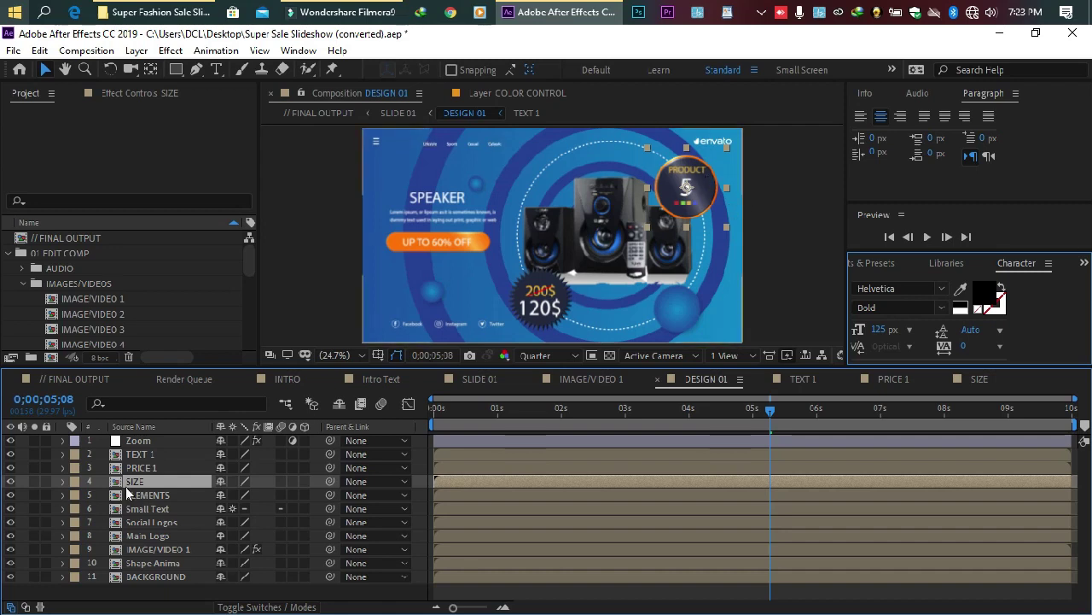
{"action": "left_click", "coordinate": [11, 482]}
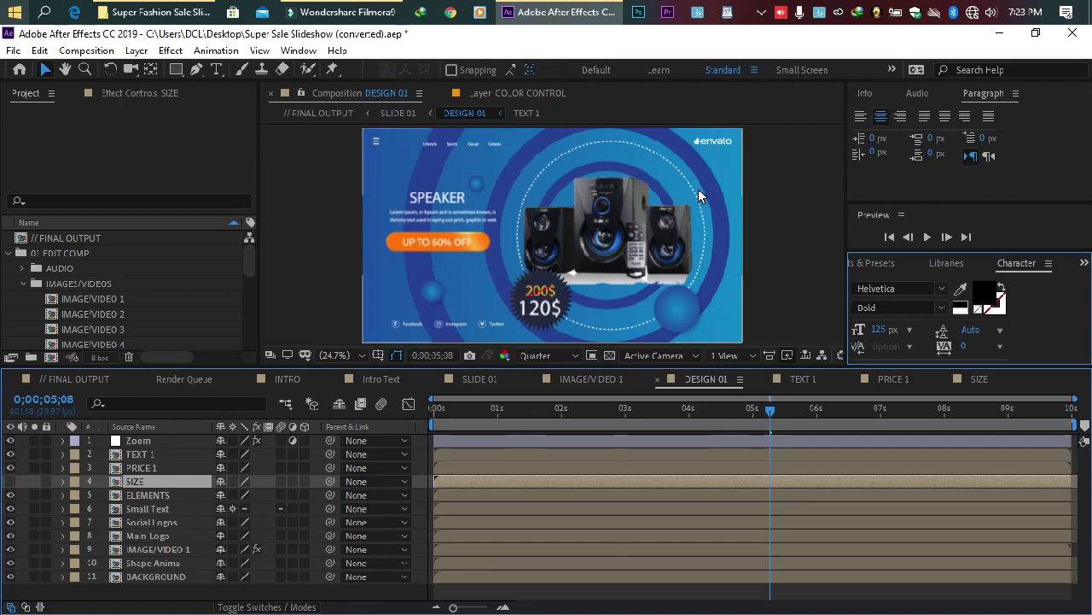
{"action": "left_click", "coordinate": [11, 483]}
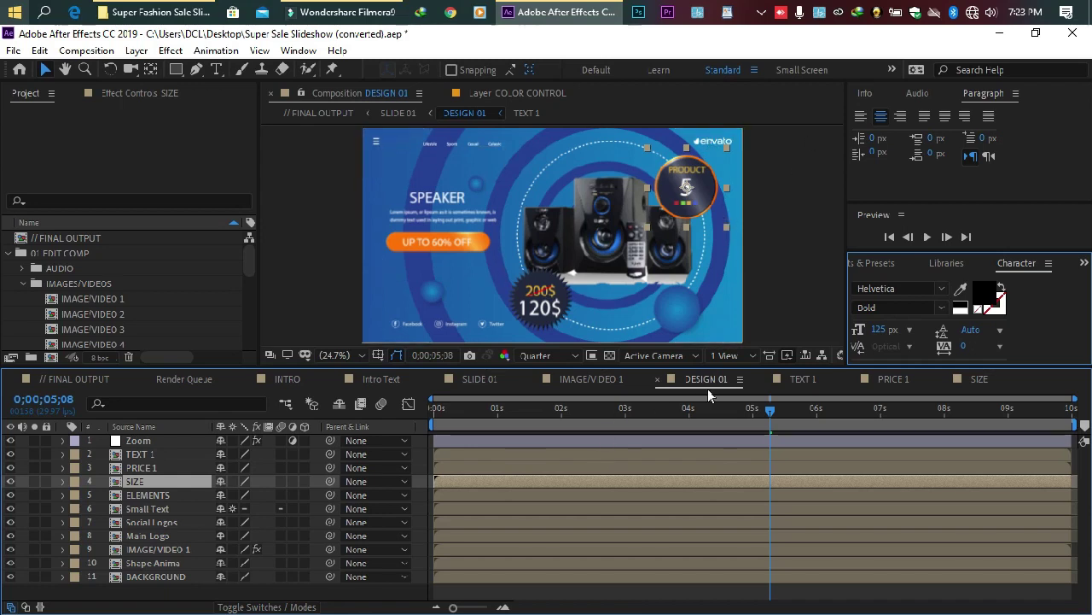
- Find the envato logo's layer in DESIGN 01 and open its Main Logo composition
{"action": "left_click", "coordinate": [141, 495]}
{"action": "left_click", "coordinate": [150, 513]}
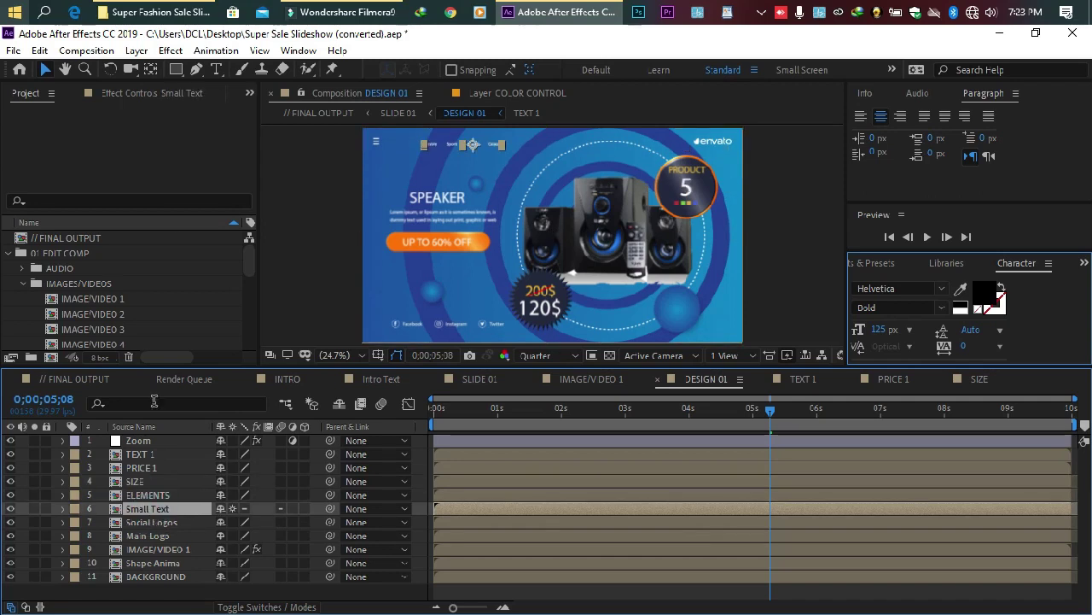
{"action": "left_click", "coordinate": [142, 524]}
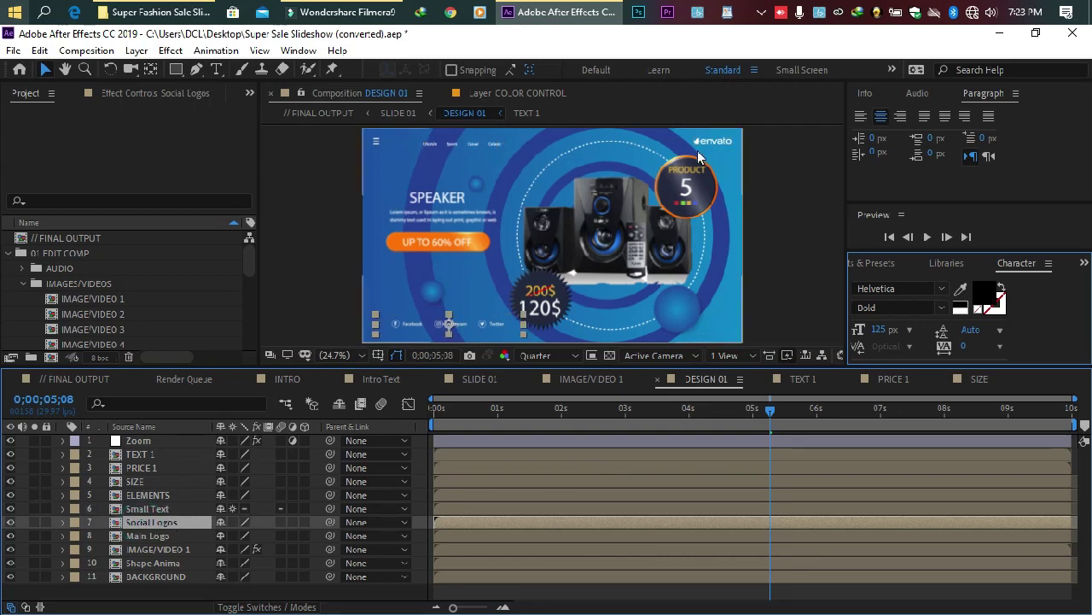
{"action": "left_click", "coordinate": [150, 537]}
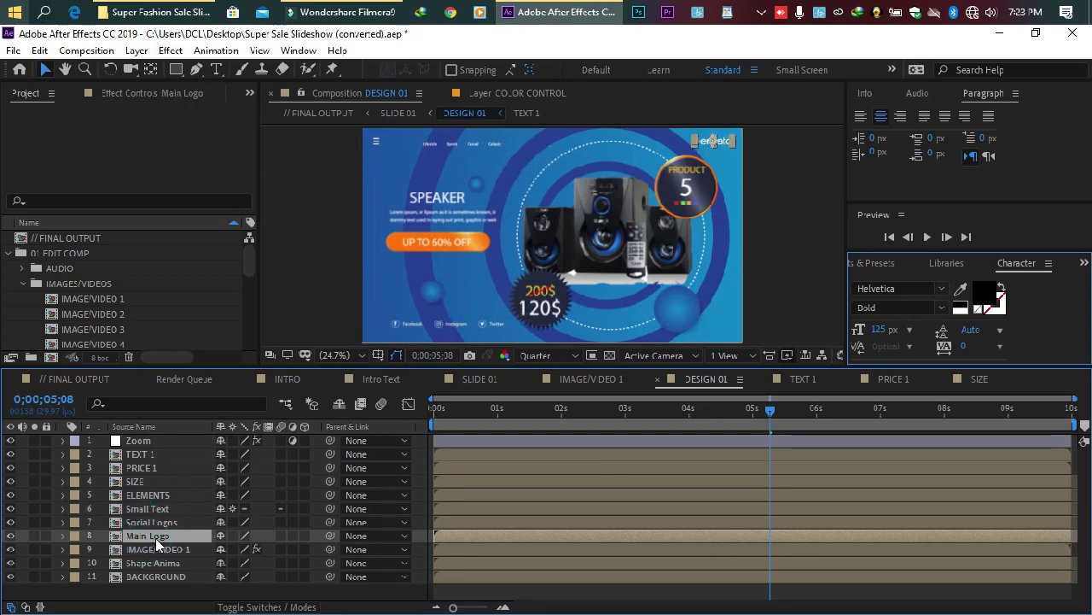
{"action": "double_click", "coordinate": [151, 537]}
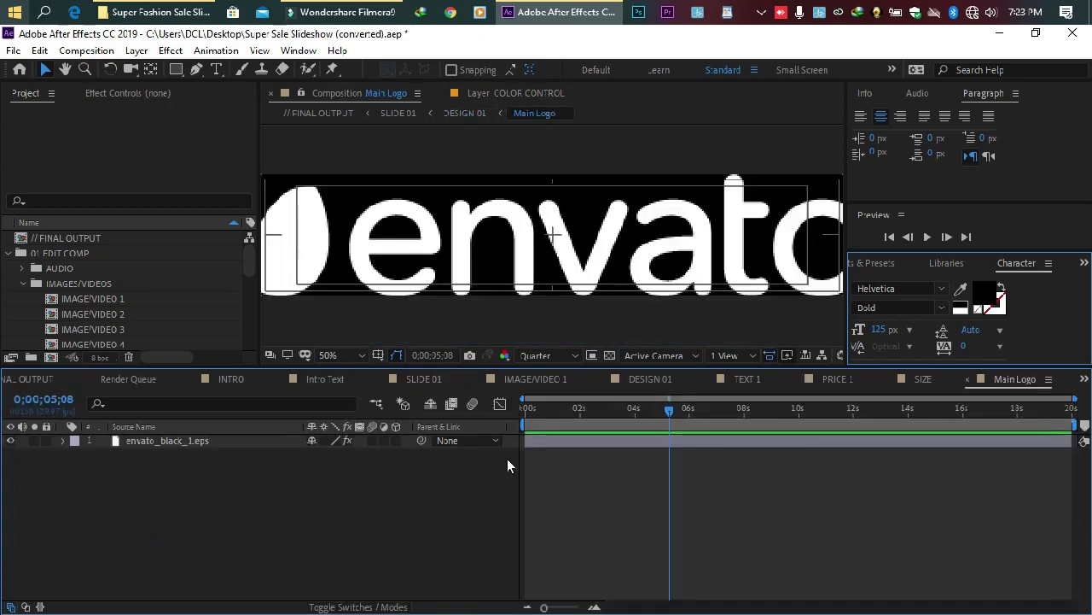
{"action": "left_click", "coordinate": [321, 356]}
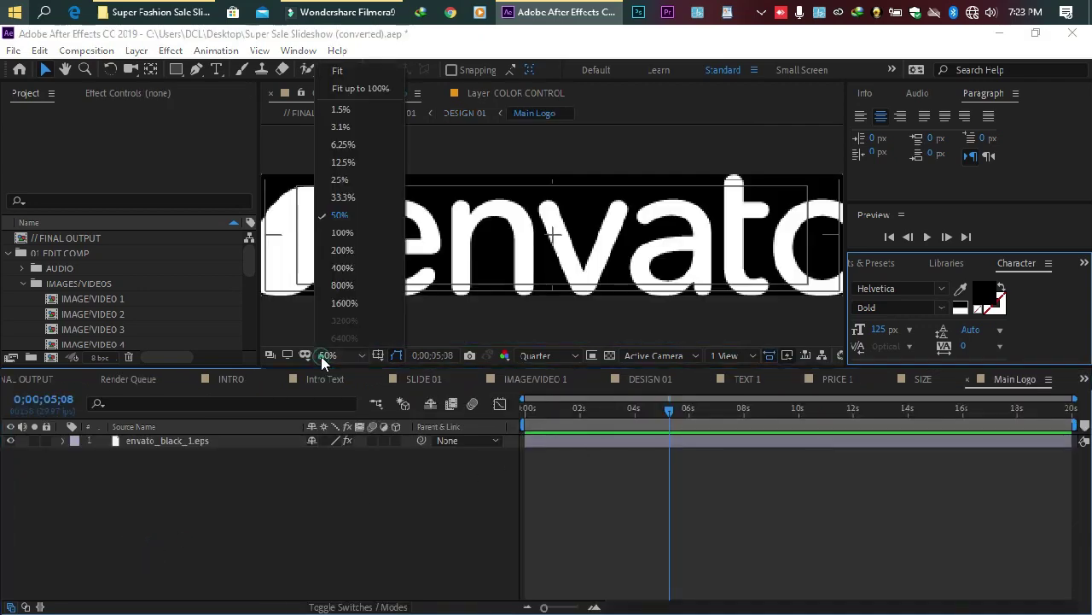
{"action": "left_click", "coordinate": [340, 75]}
{"action": "left_click", "coordinate": [556, 355]}
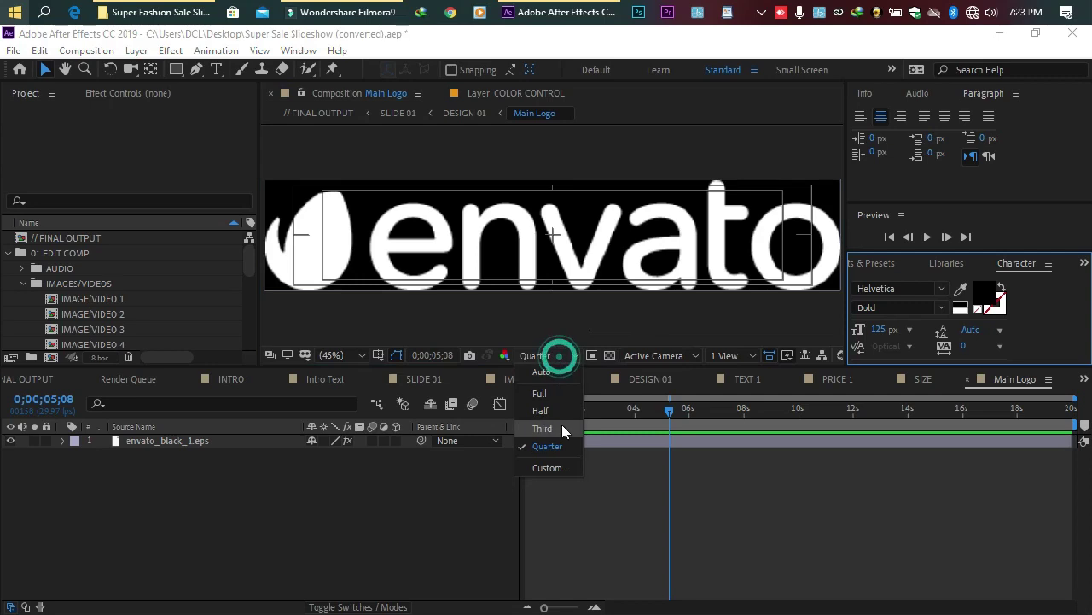
{"action": "left_click", "coordinate": [546, 467]}
{"action": "left_click", "coordinate": [597, 348]}
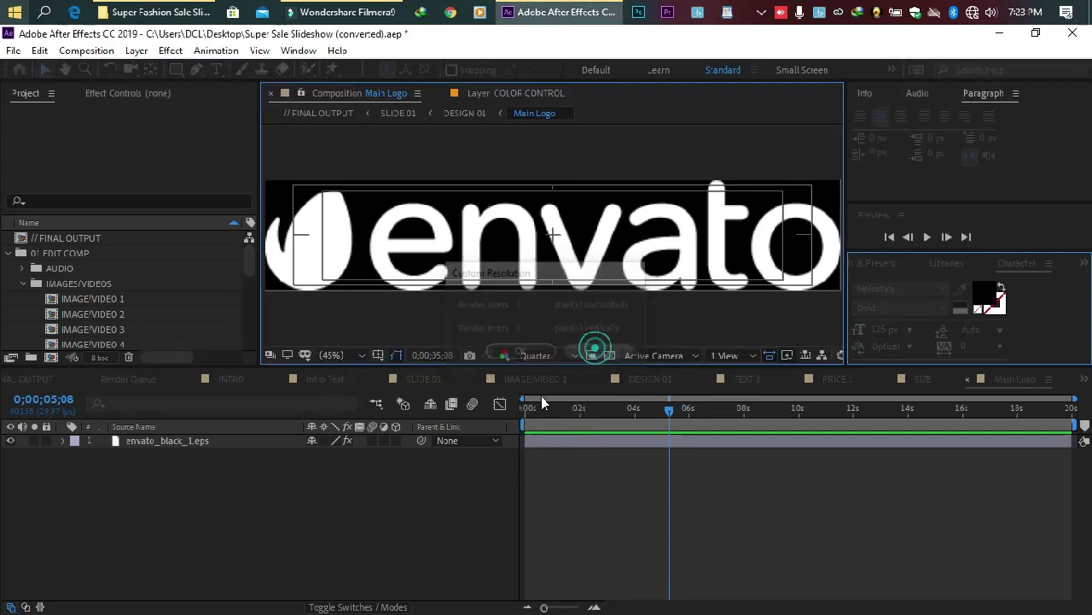
{"action": "left_click", "coordinate": [546, 355]}
{"action": "left_click", "coordinate": [553, 449]}
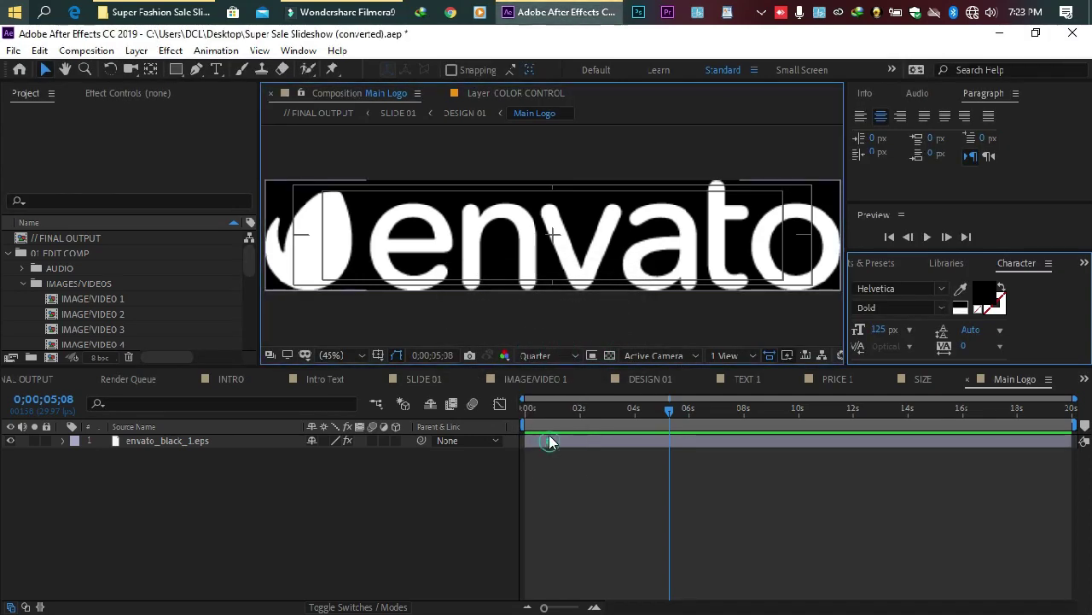
- Replace the envato logo in Main Logo with the desktop file logo shophine.png and scale it to 43%
{"action": "left_click", "coordinate": [391, 239]}
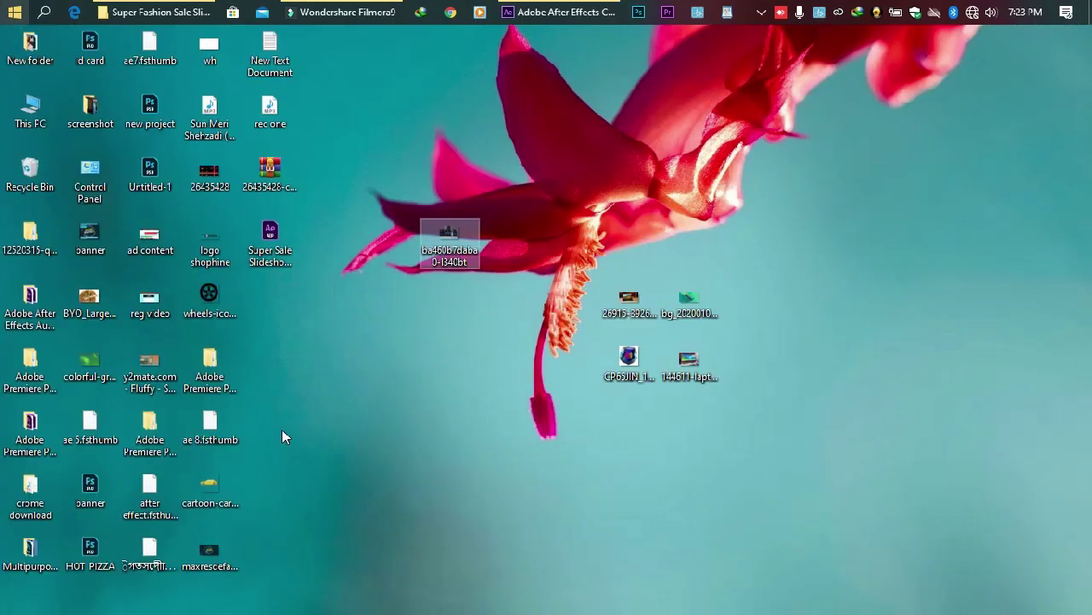
{"action": "left_click_drag", "start_coordinate": [210, 243], "coordinate": [183, 510]}
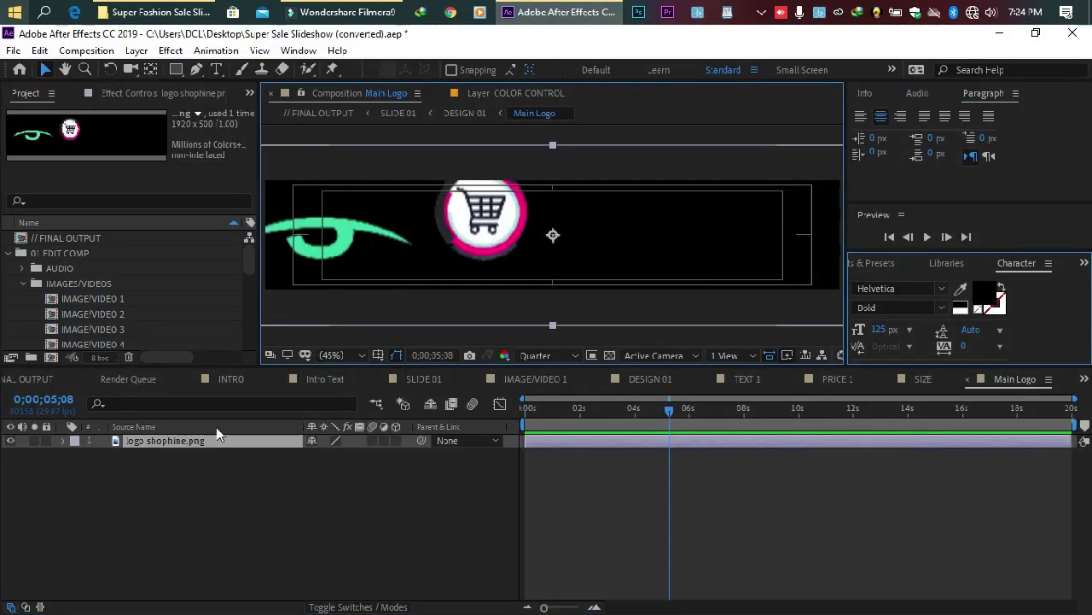
{"action": "key", "text": "s"}
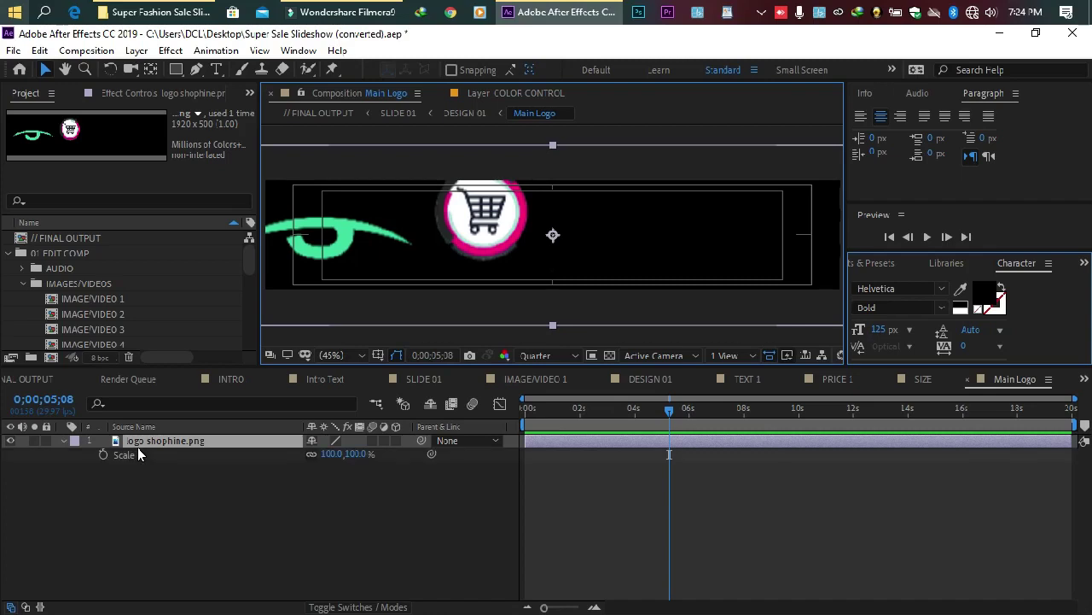
{"action": "left_click_drag", "start_coordinate": [367, 459], "coordinate": [284, 453]}
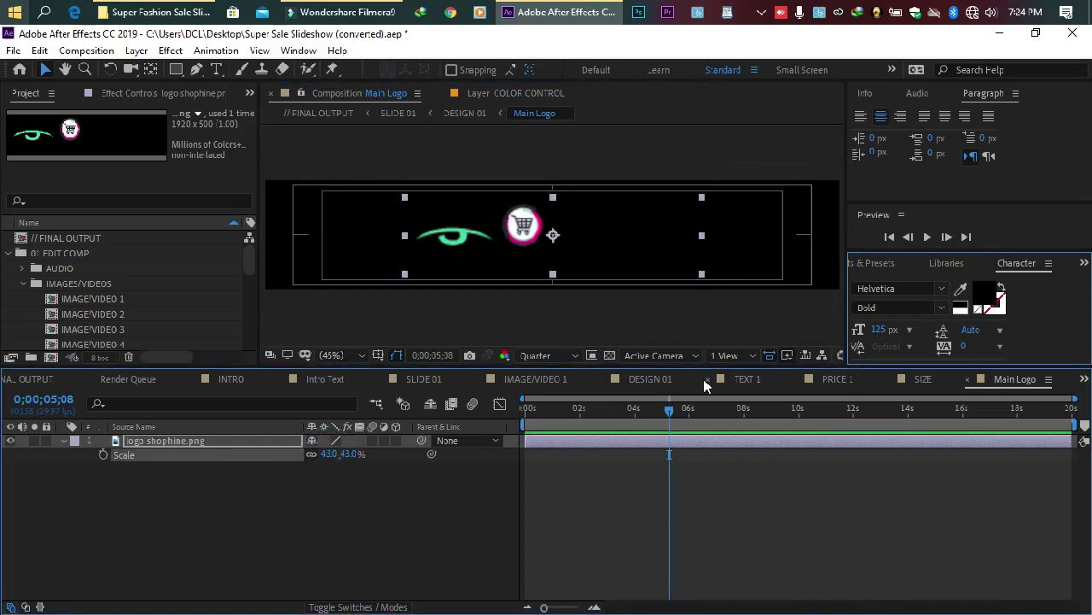
- Scale the Main Logo layer in DESIGN 01 to 57% and shift it left so the SHOPHINE logo fits inside the frame
{"action": "left_click", "coordinate": [658, 380]}
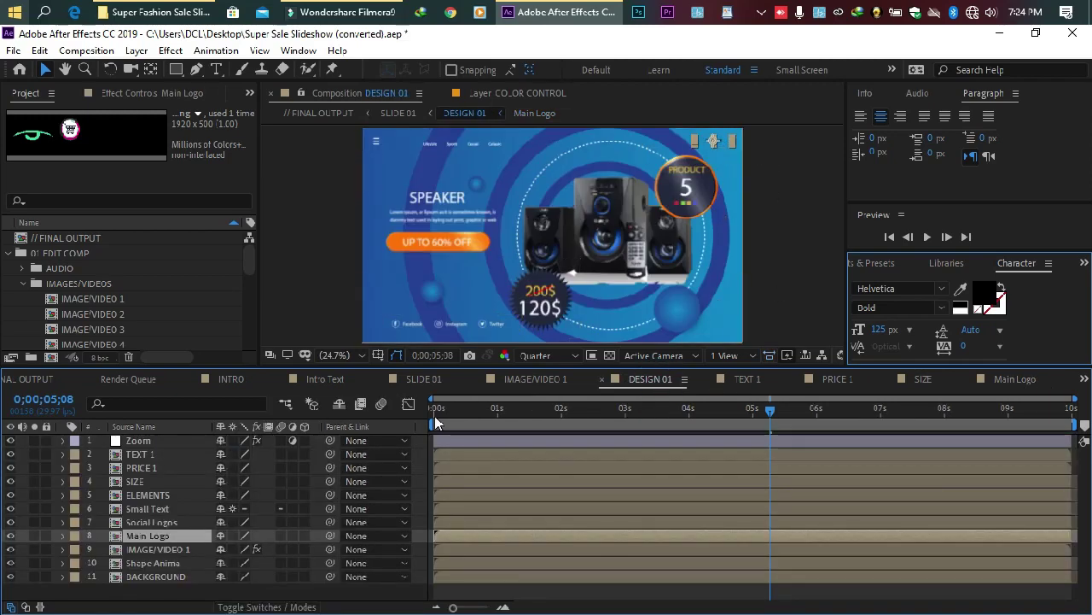
{"action": "left_click", "coordinate": [790, 279]}
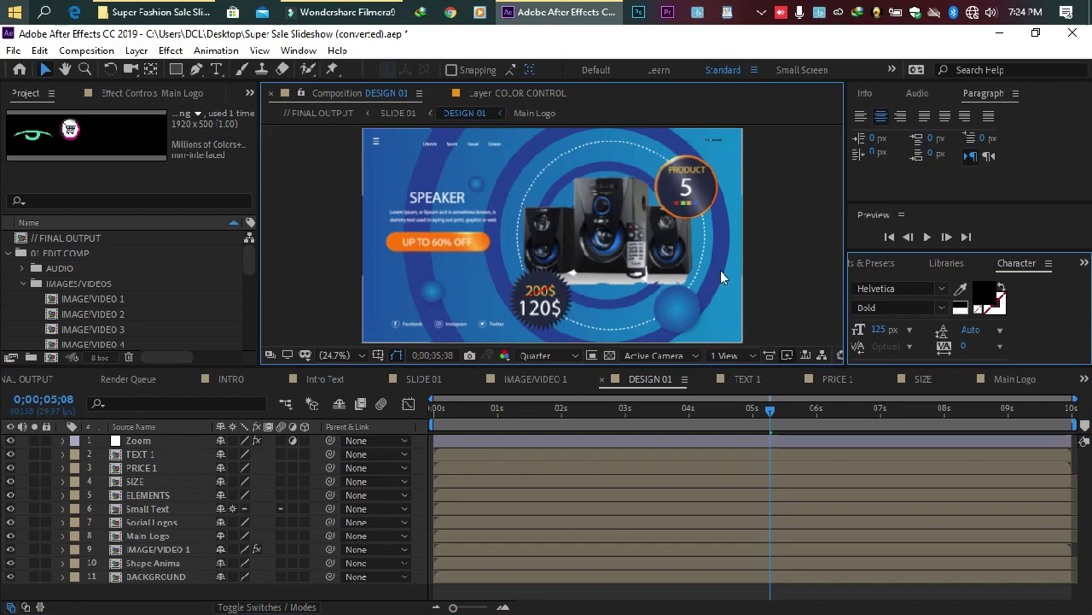
{"action": "left_click", "coordinate": [148, 535]}
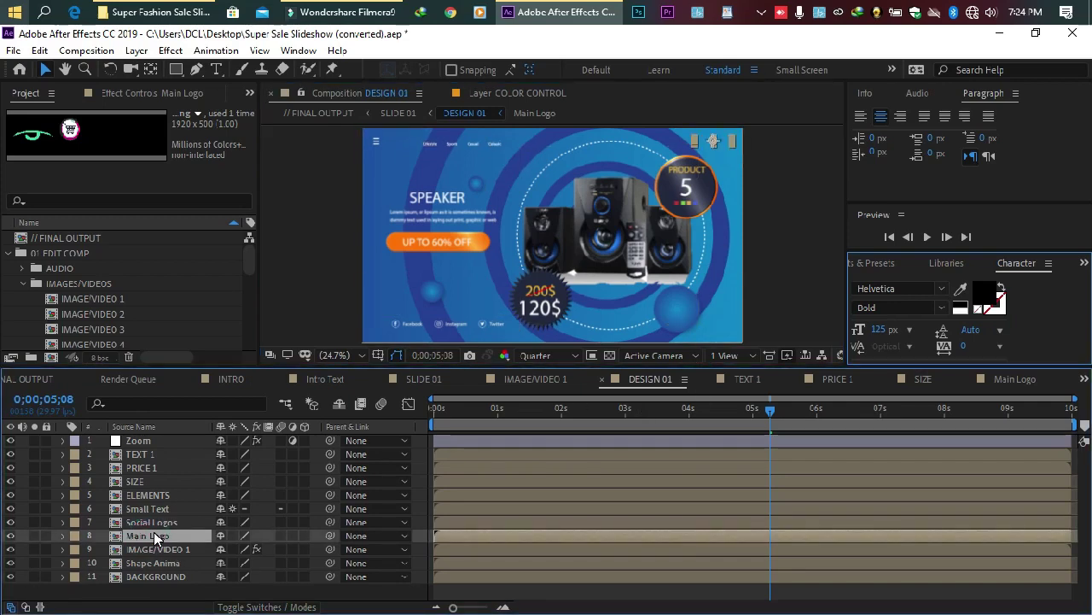
{"action": "key", "text": "s"}
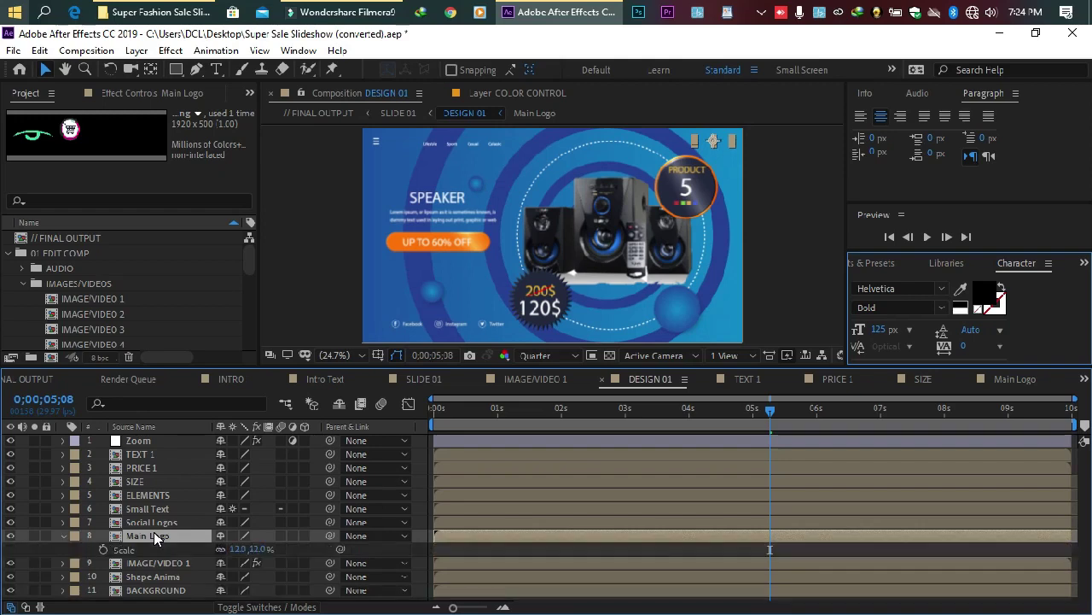
{"action": "left_click", "coordinate": [237, 549]}
{"action": "left_click_drag", "start_coordinate": [236, 548], "coordinate": [282, 558]}
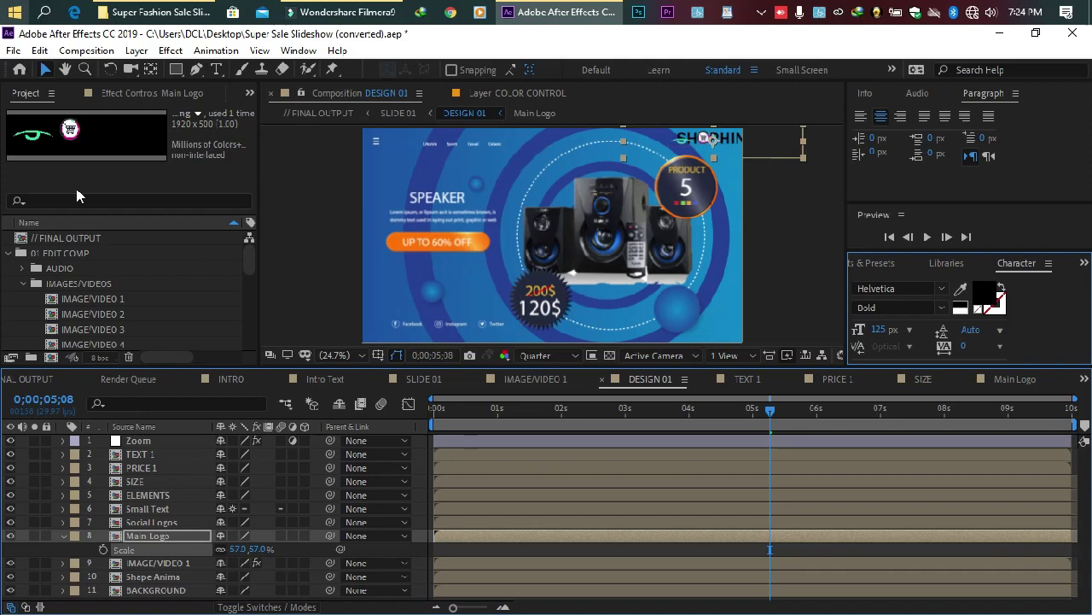
{"action": "left_click_drag", "start_coordinate": [736, 143], "coordinate": [723, 147]}
{"action": "left_click", "coordinate": [807, 216]}
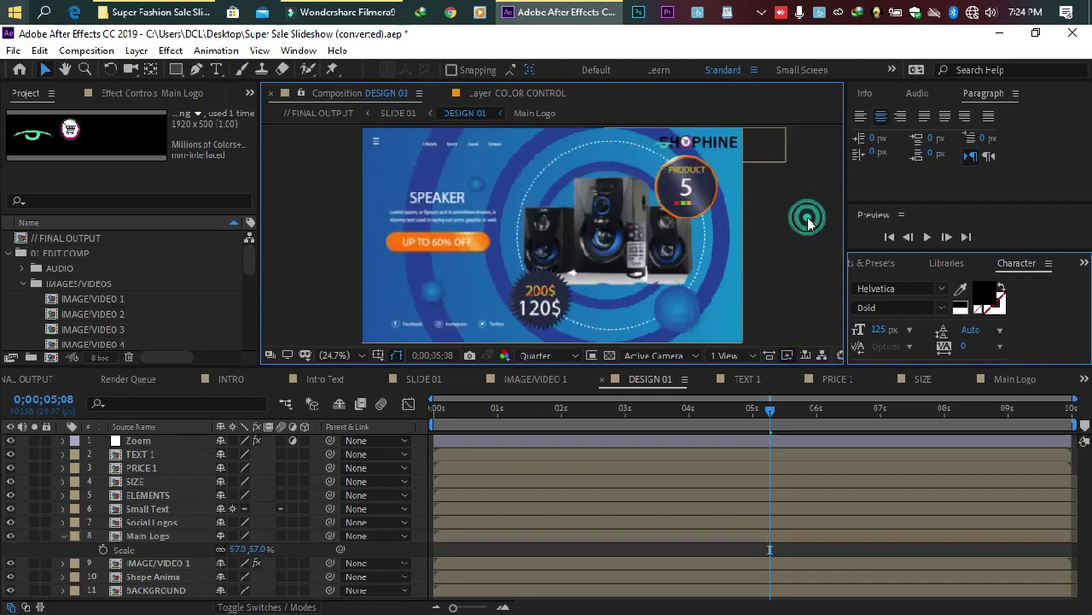